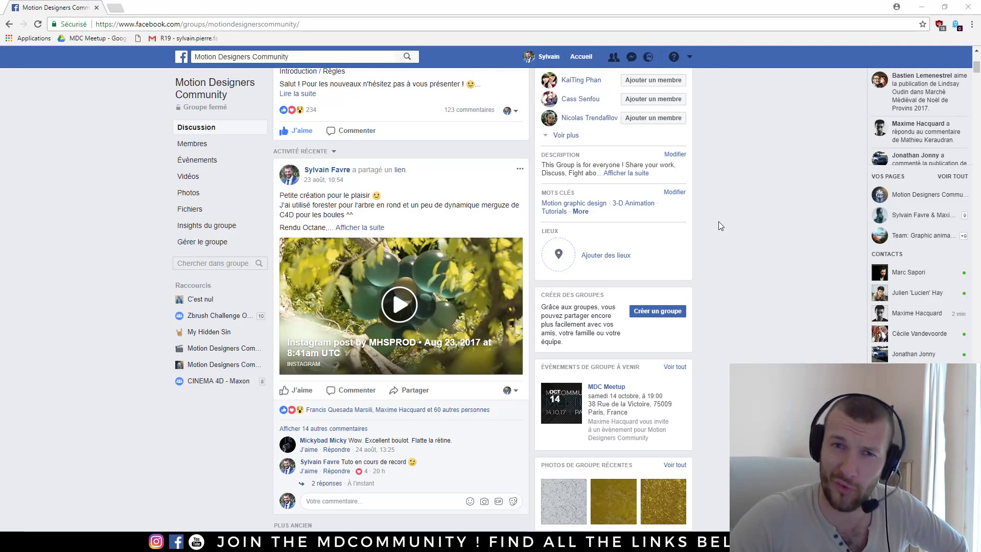
Step: Play the tree and spheres video posted in the group in full screen, and exit full screen
{"action": "left_click", "coordinate": [400, 307]}
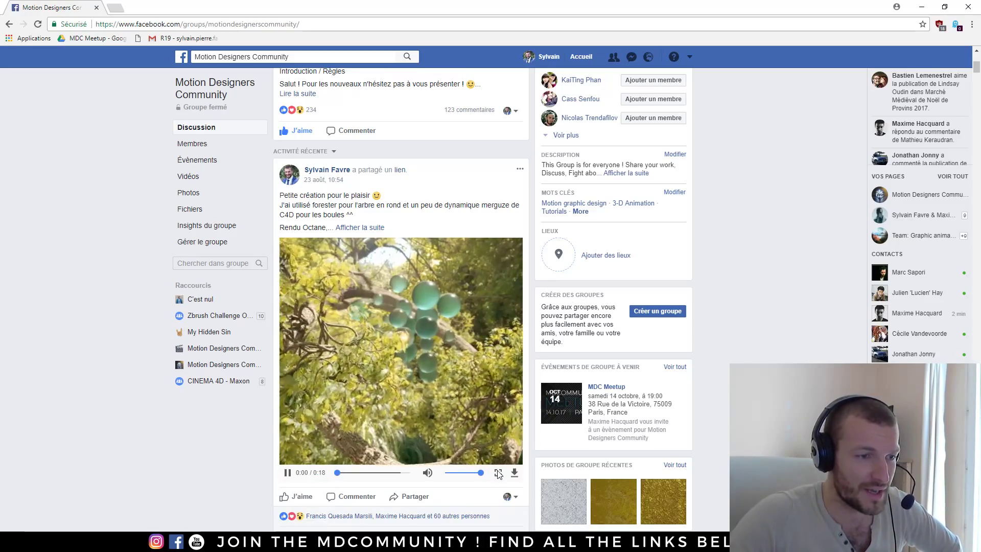
{"action": "key", "text": "F11"}
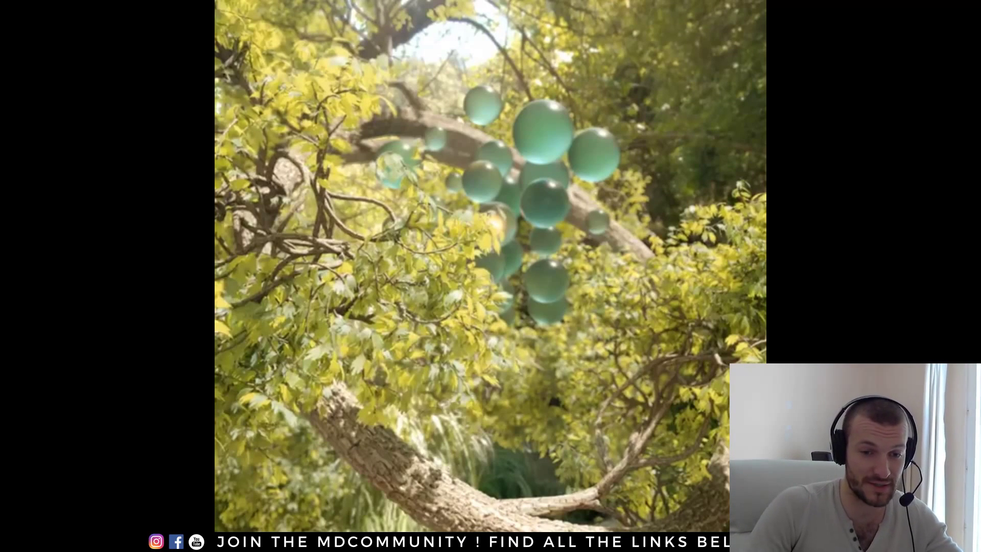
{"action": "key", "text": "Escape"}
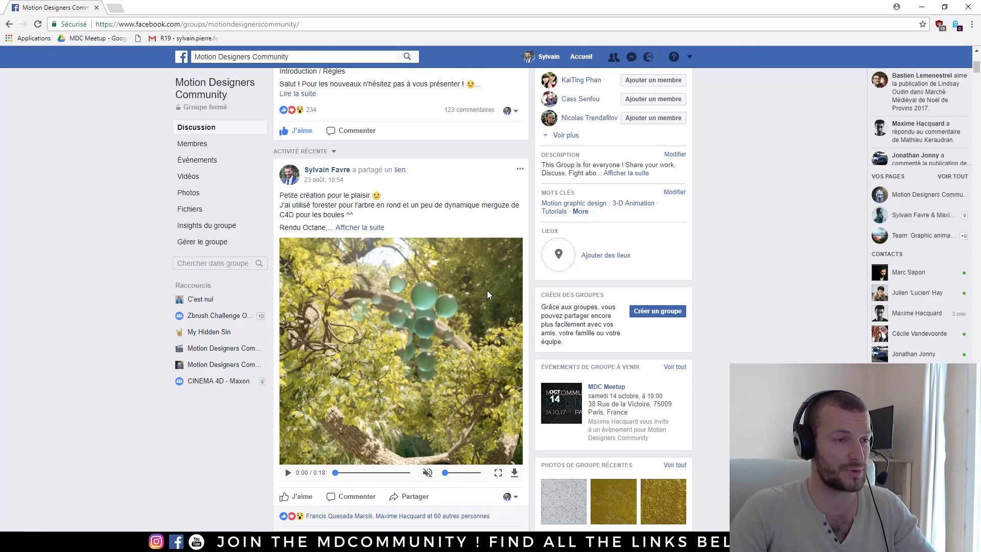
Step: Switch to Cinema 4D and add a Forester Tree object to the empty scene
{"action": "key", "text": "alt+Tab"}
{"action": "left_click", "coordinate": [669, 276]}
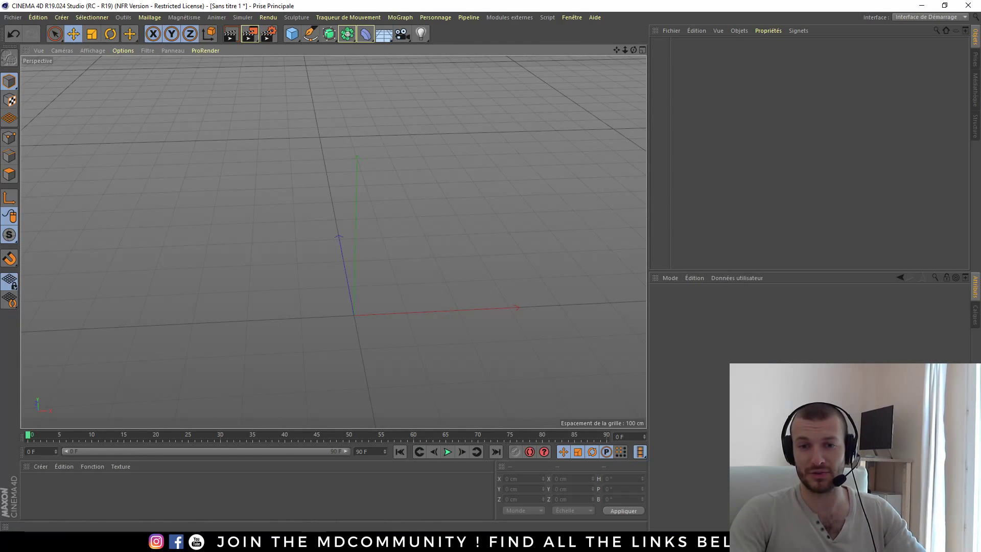
{"action": "left_click", "coordinate": [502, 17]}
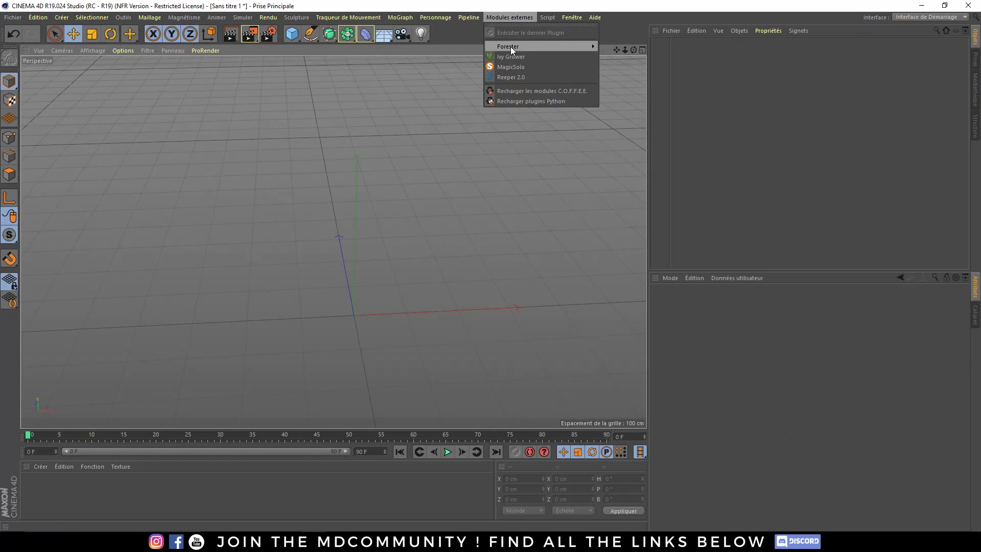
{"action": "mouse_move", "coordinate": [510, 47]}
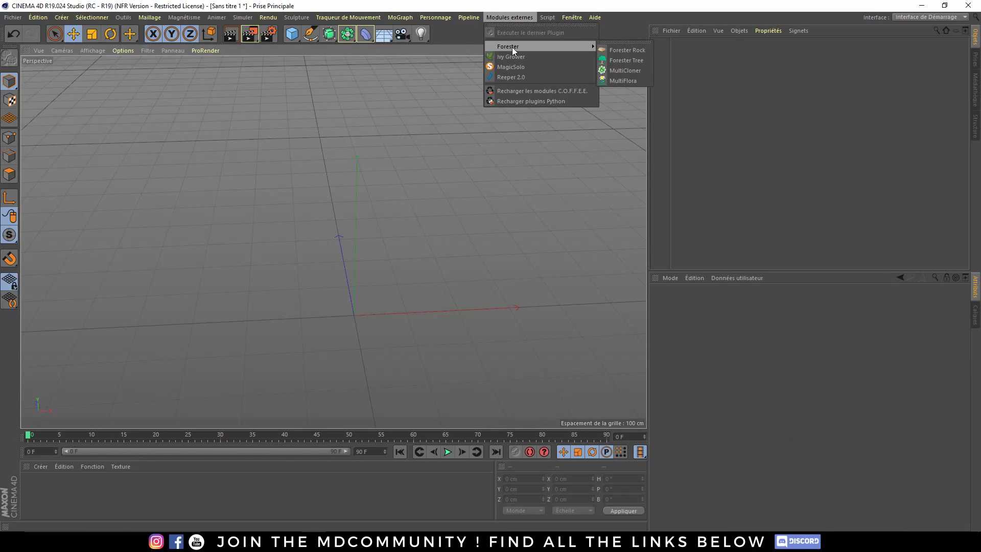
{"action": "left_click", "coordinate": [619, 59]}
{"action": "middle_click_drag", "start_coordinate": [357, 142], "coordinate": [360, 284], "text": "alt"}
{"action": "scroll", "coordinate": [360, 284], "scroll_direction": "down", "scroll_amount": 2}
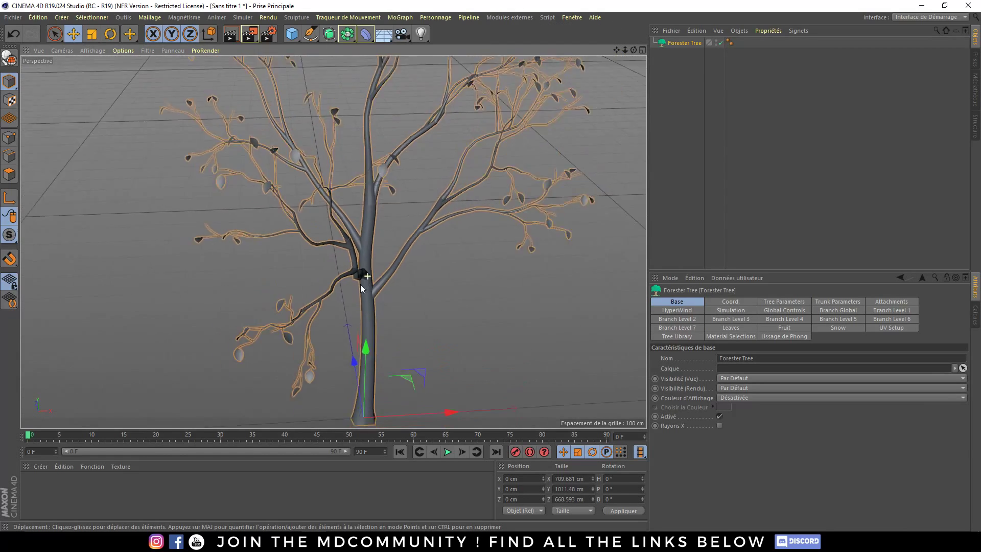
{"action": "left_click_drag", "start_coordinate": [367, 266], "coordinate": [252, 419], "text": "alt"}
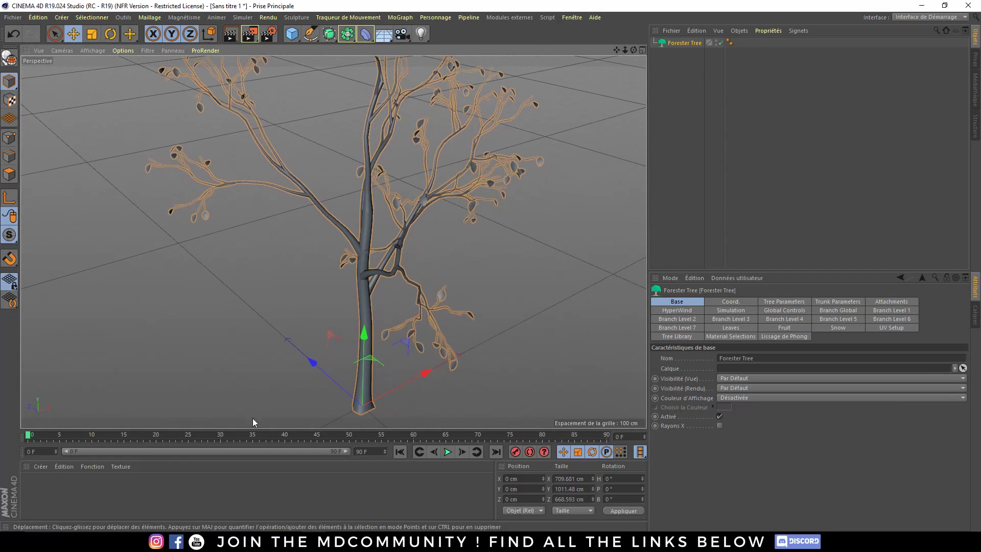
{"action": "left_click_drag", "start_coordinate": [424, 254], "coordinate": [405, 280], "text": "alt"}
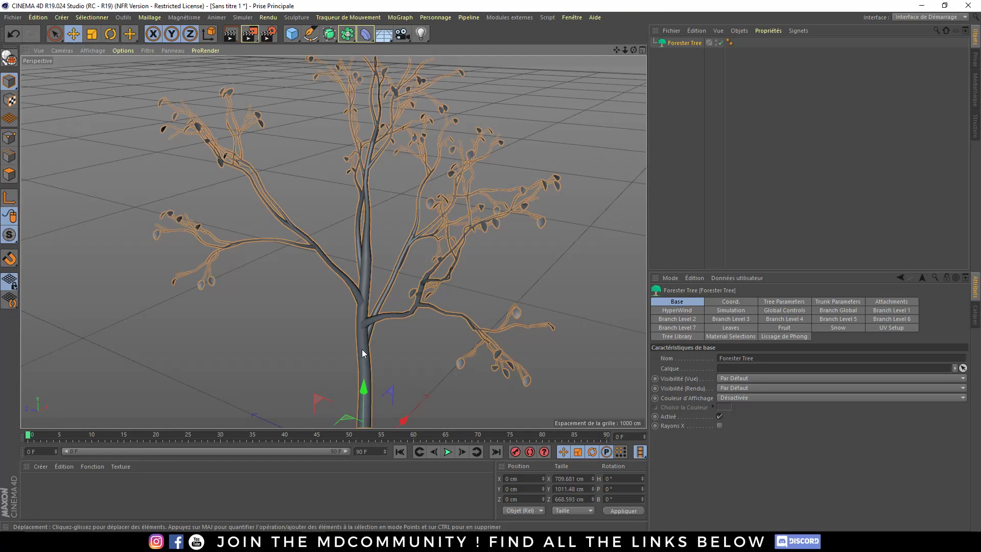
Step: Load the Default Tree preset with its materials from the Forester tree library
{"action": "left_click", "coordinate": [668, 337]}
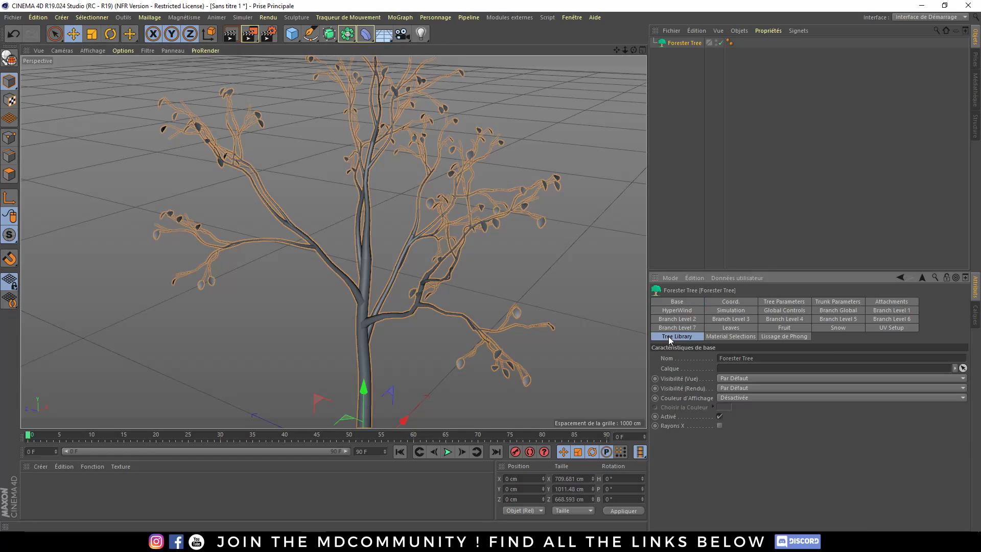
{"action": "scroll", "coordinate": [779, 428], "scroll_direction": "down", "scroll_amount": 10}
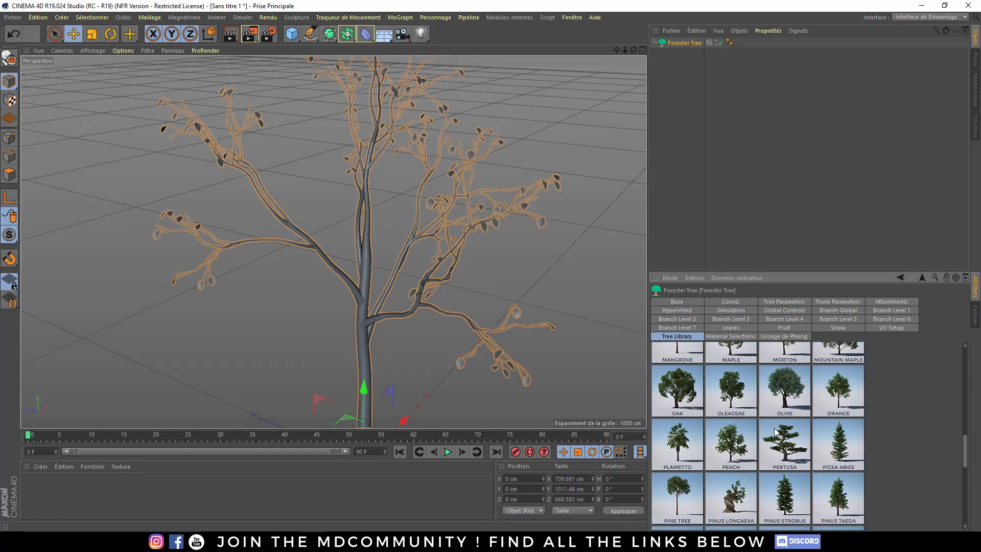
{"action": "scroll", "coordinate": [756, 440], "scroll_direction": "up", "scroll_amount": 10}
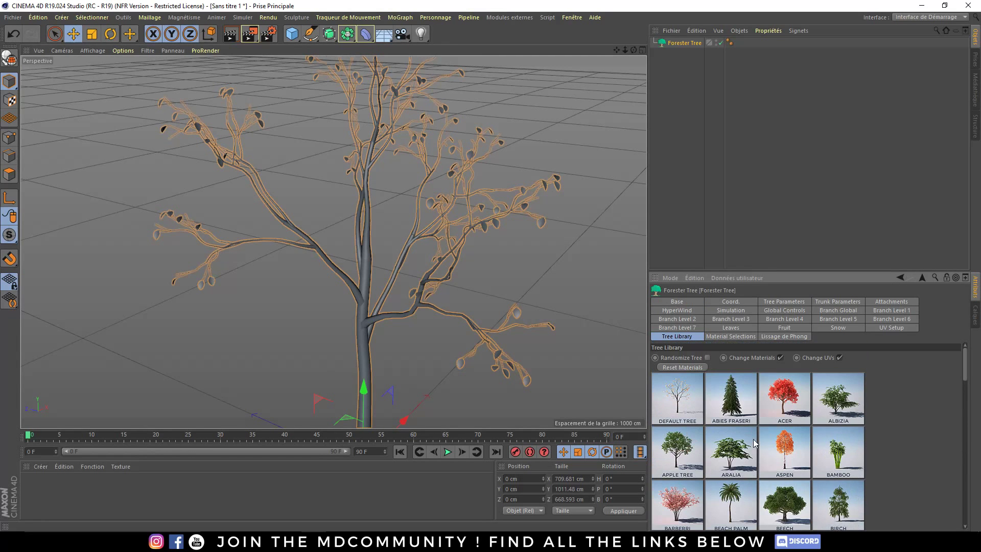
{"action": "left_click", "coordinate": [680, 397]}
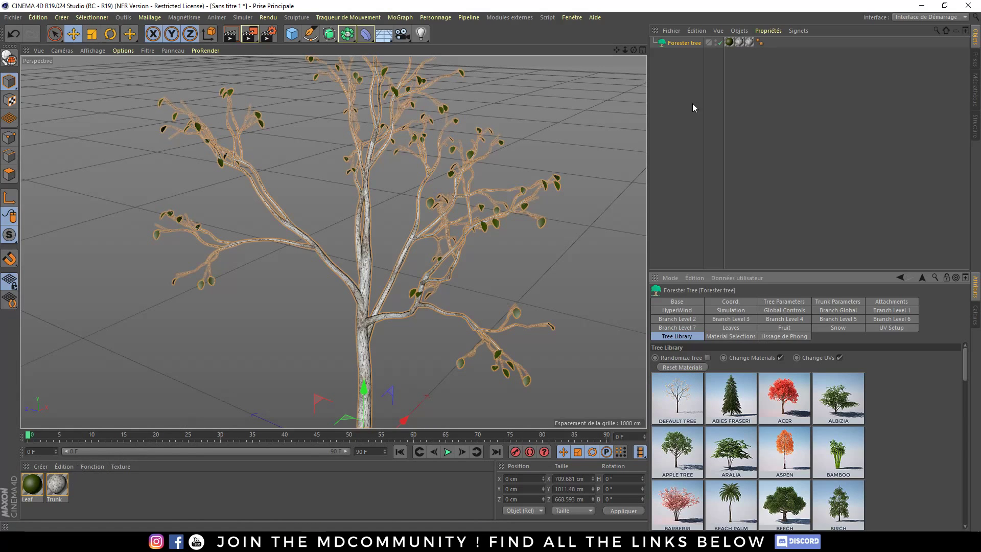
Step: Examine the Leaf material's channels in the material editor and close it
{"action": "left_click", "coordinate": [129, 507]}
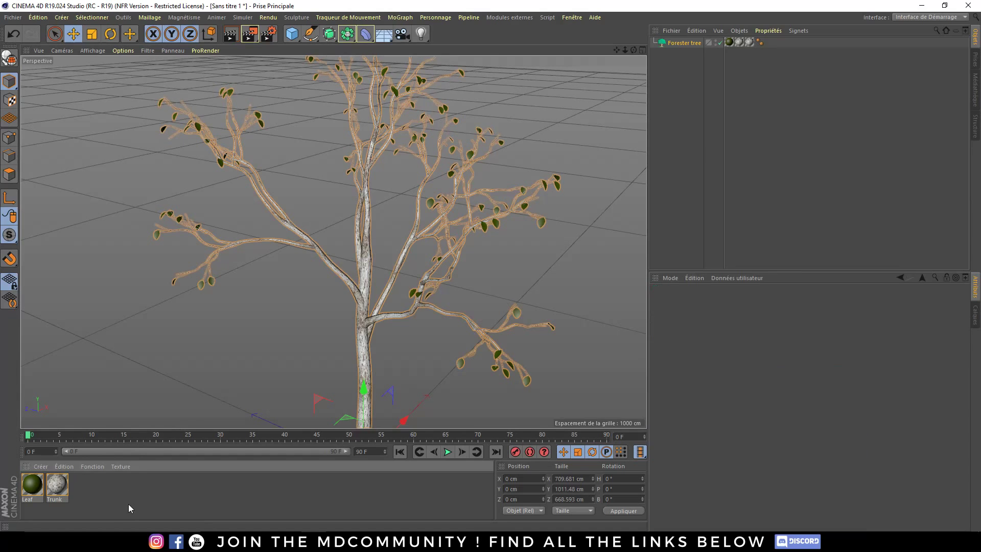
{"action": "double_click", "coordinate": [32, 485]}
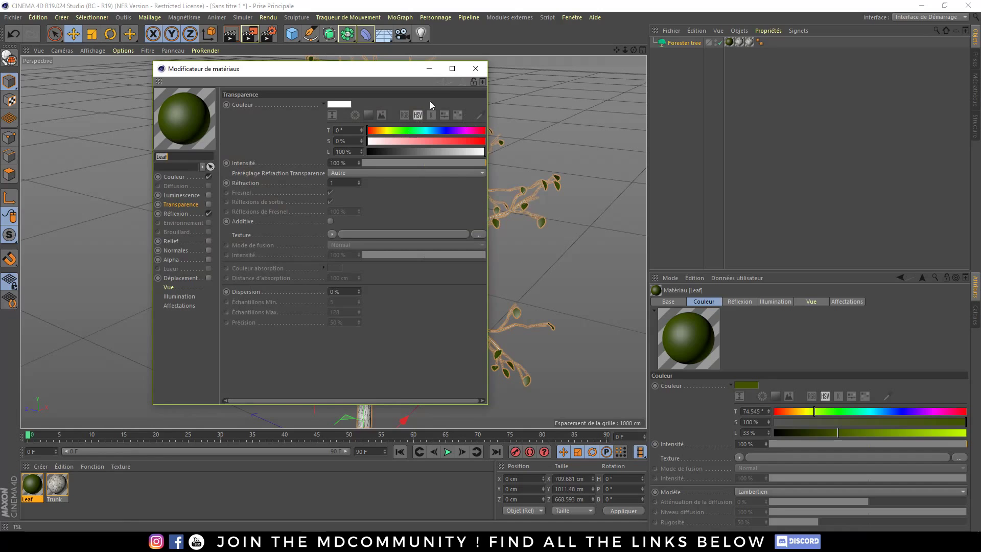
{"action": "left_click", "coordinate": [476, 70]}
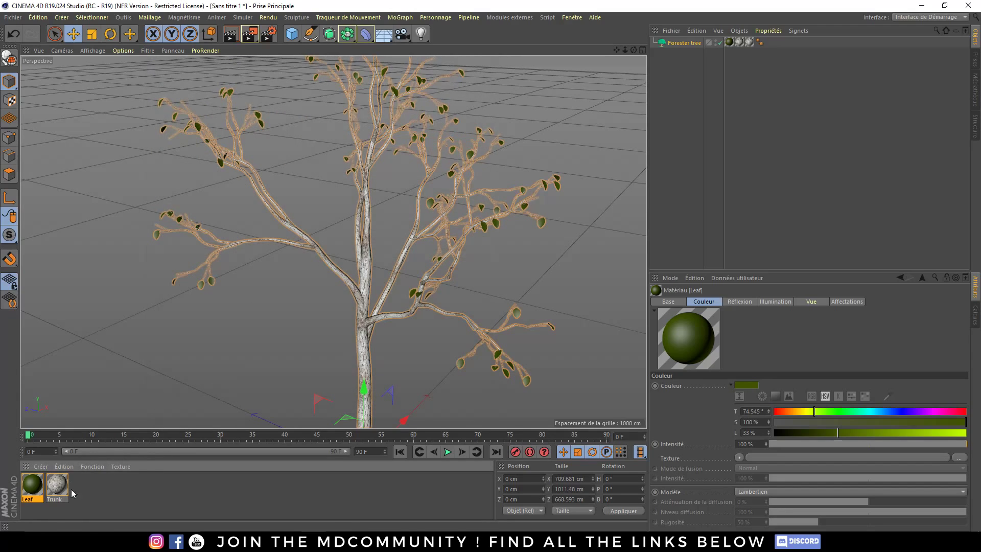
Step: Open the Trunk material for editing and check the image file used as its colour texture
{"action": "left_click", "coordinate": [73, 493]}
{"action": "scroll", "coordinate": [385, 324], "scroll_direction": "up", "scroll_amount": 3}
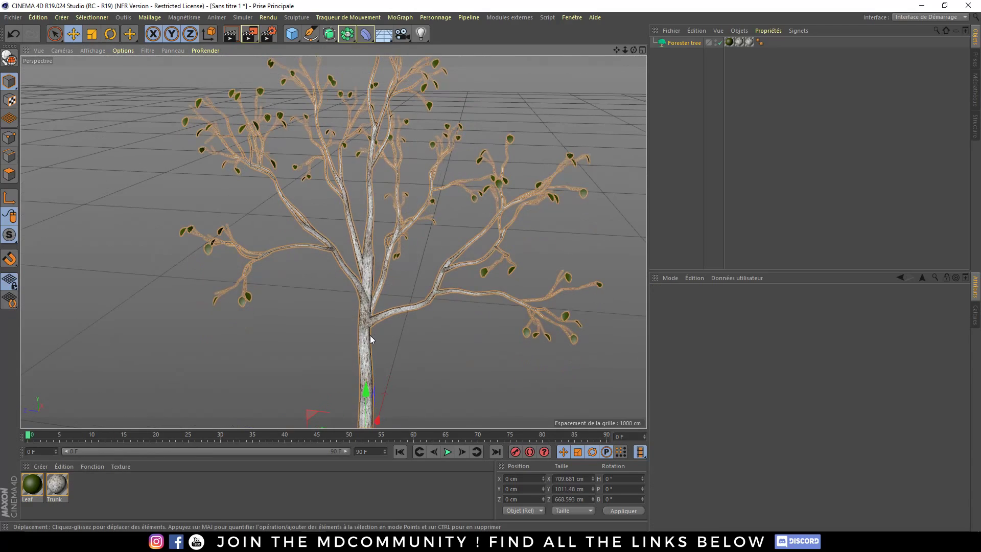
{"action": "right_click_drag", "start_coordinate": [361, 335], "coordinate": [388, 323], "text": "alt"}
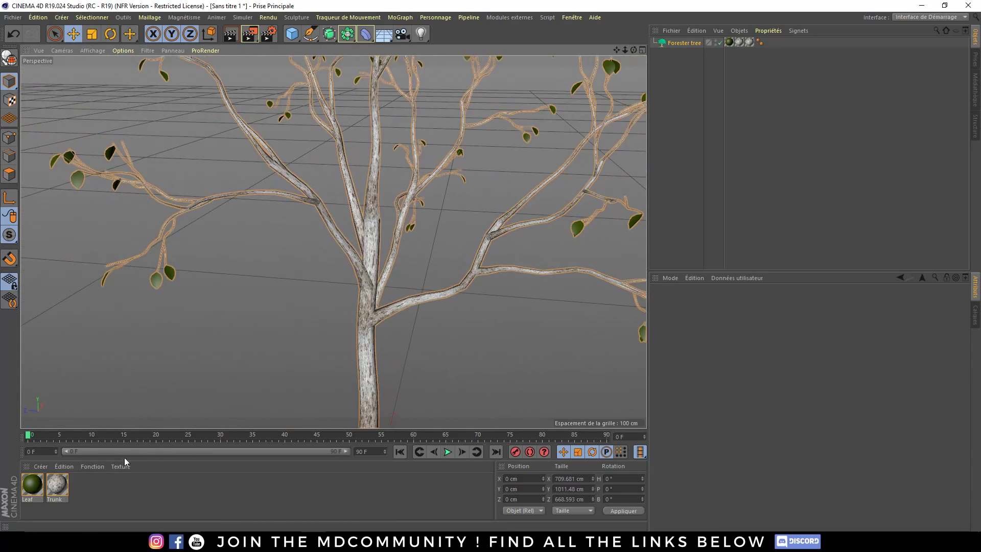
{"action": "double_click", "coordinate": [58, 485]}
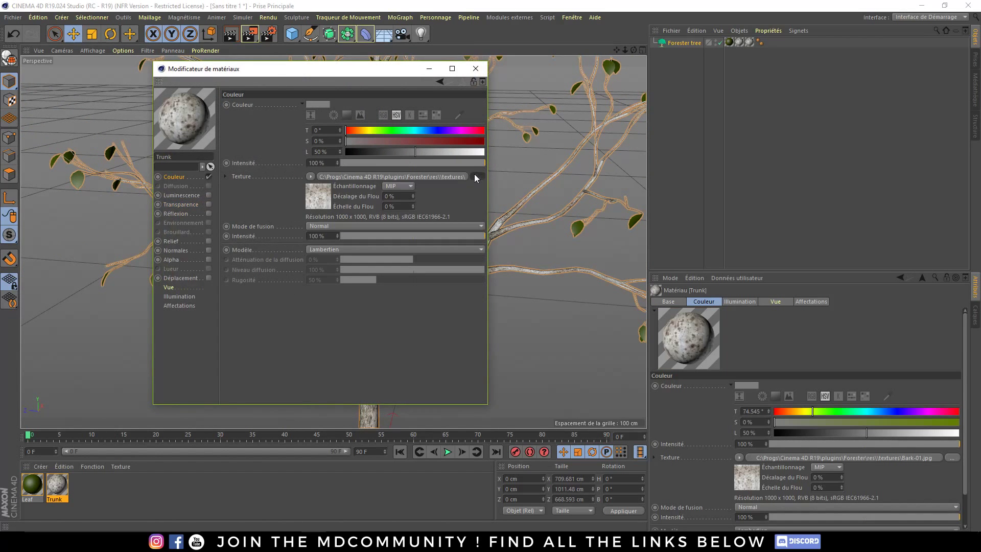
{"action": "left_click", "coordinate": [475, 176]}
{"action": "left_click", "coordinate": [976, 7]}
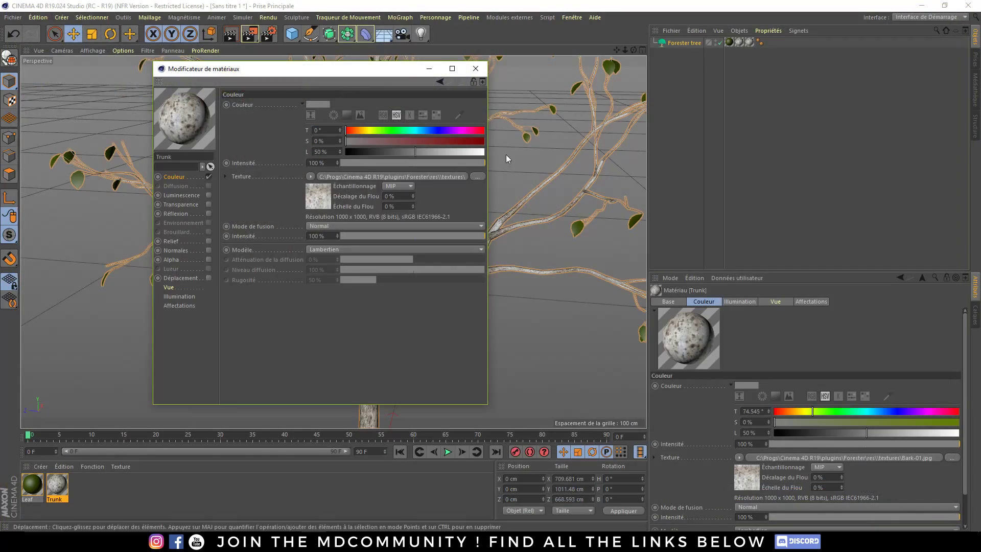
Step: Open the settings of the Trunk material's colour texture and copy the path of its bark image
{"action": "left_click", "coordinate": [407, 179]}
{"action": "left_click", "coordinate": [478, 186]}
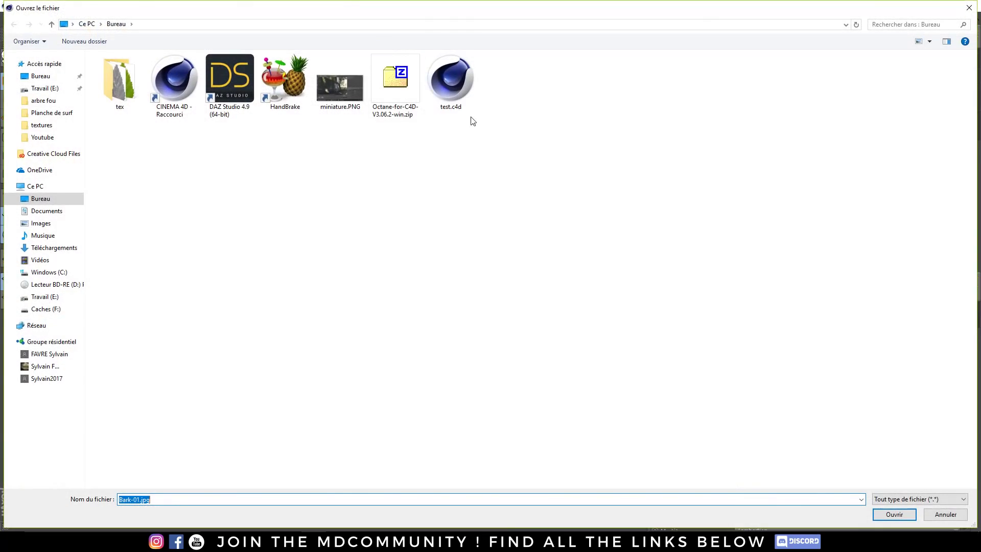
{"action": "left_click", "coordinate": [967, 9]}
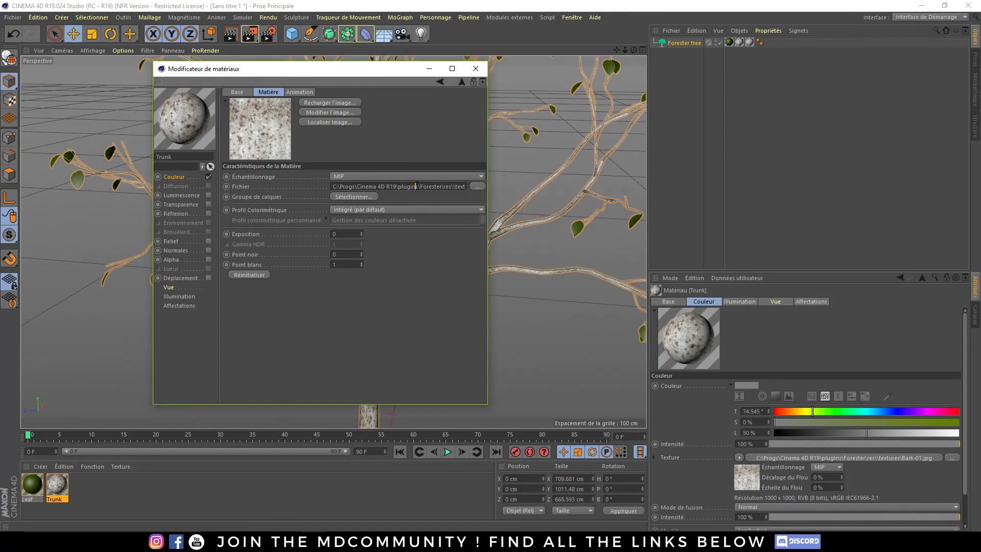
{"action": "left_click", "coordinate": [416, 186]}
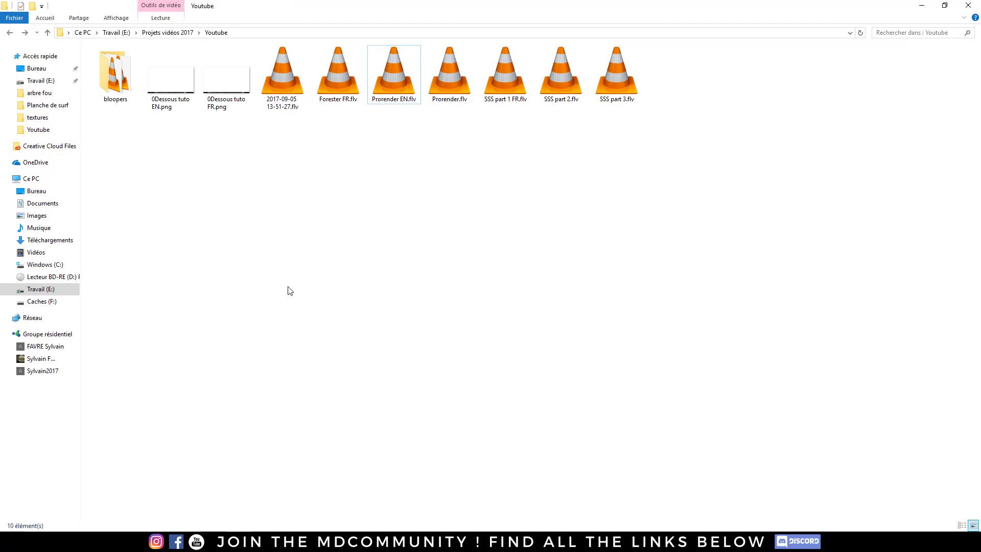
Step: Try to open the copied path, shortened to its textures folder, in a new File Explorer window
{"action": "key", "text": "super+e"}
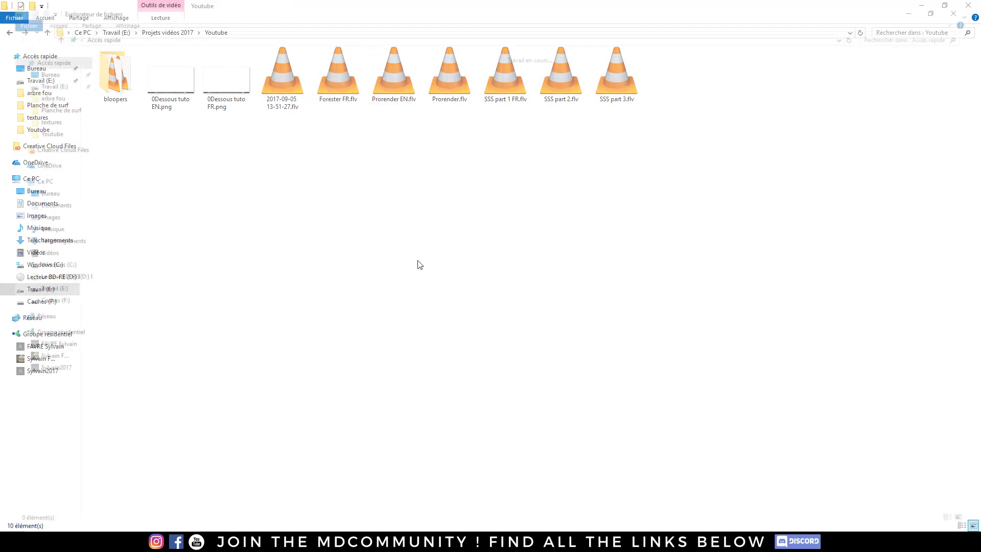
{"action": "left_click", "coordinate": [374, 35]}
{"action": "type", "text": "C:\\Progs\\Cinema 4D R19\\plugins\\Forester\\res\\\\textures\\Bark-01.jpg"}
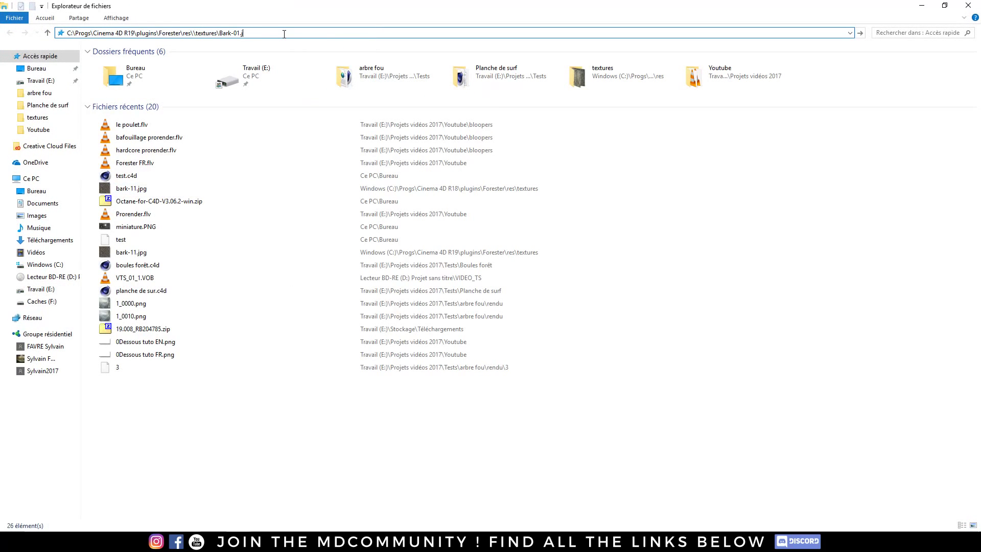
{"action": "key", "text": "Return"}
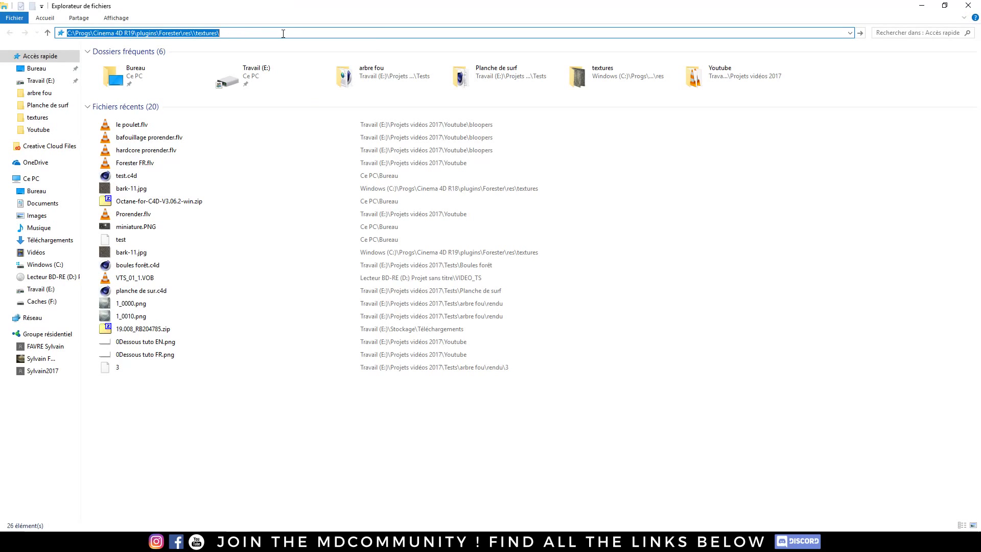
{"action": "left_click", "coordinate": [603, 271]}
{"action": "key", "text": "End"}
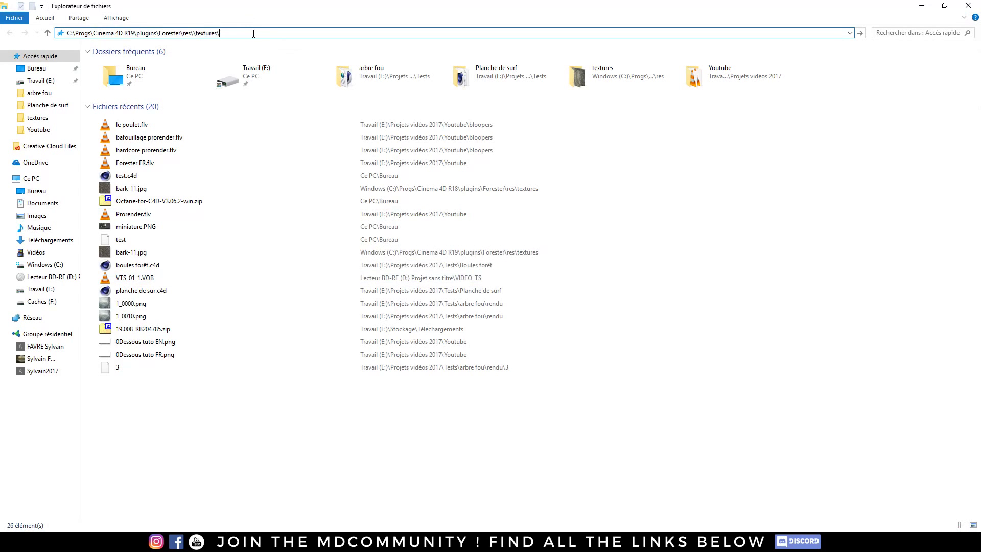
{"action": "key", "text": "BackSpace"}
{"action": "key", "text": "Return"}
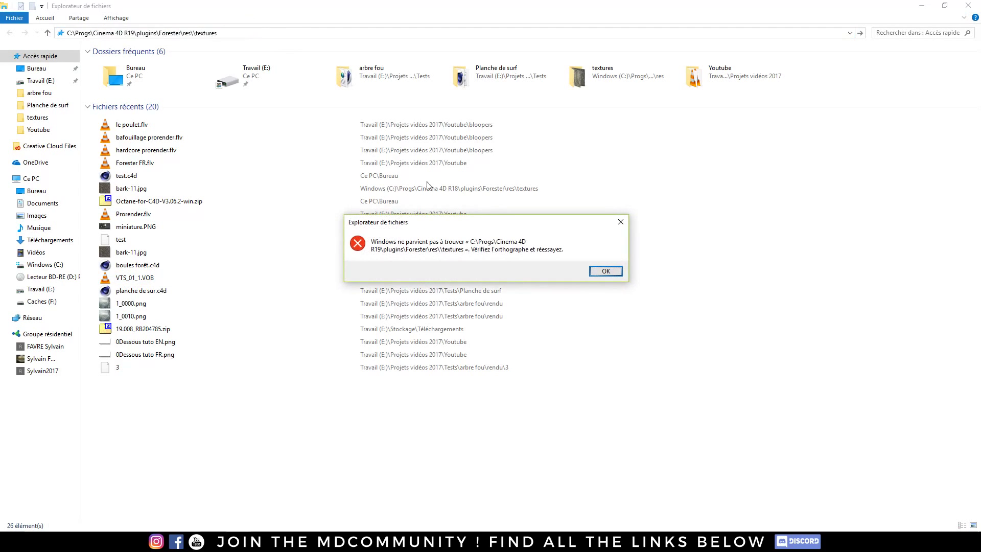
{"action": "left_click", "coordinate": [605, 271]}
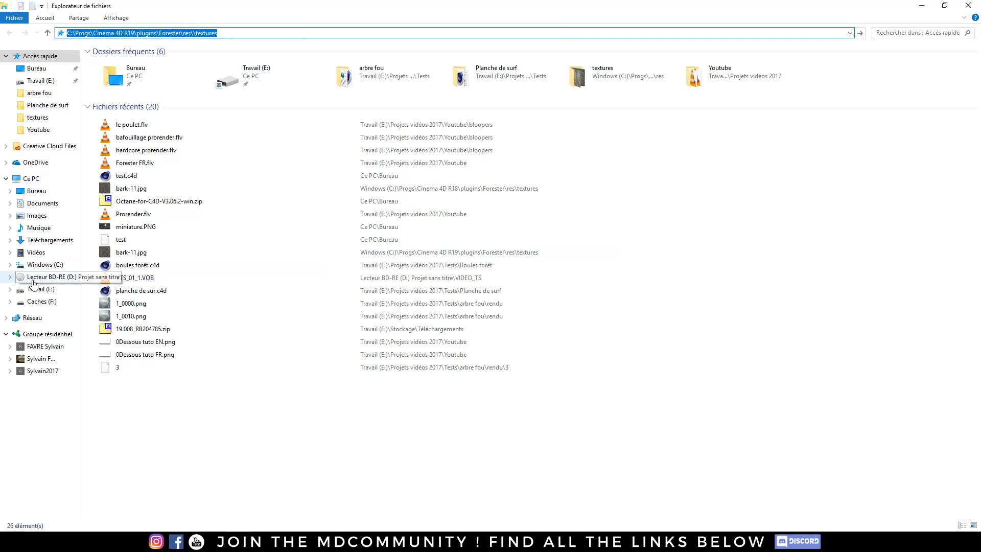
Step: Browse to the folder C:\Progs\Cinema 4D R19\plugins\Forester\res\textures
{"action": "left_click", "coordinate": [44, 265]}
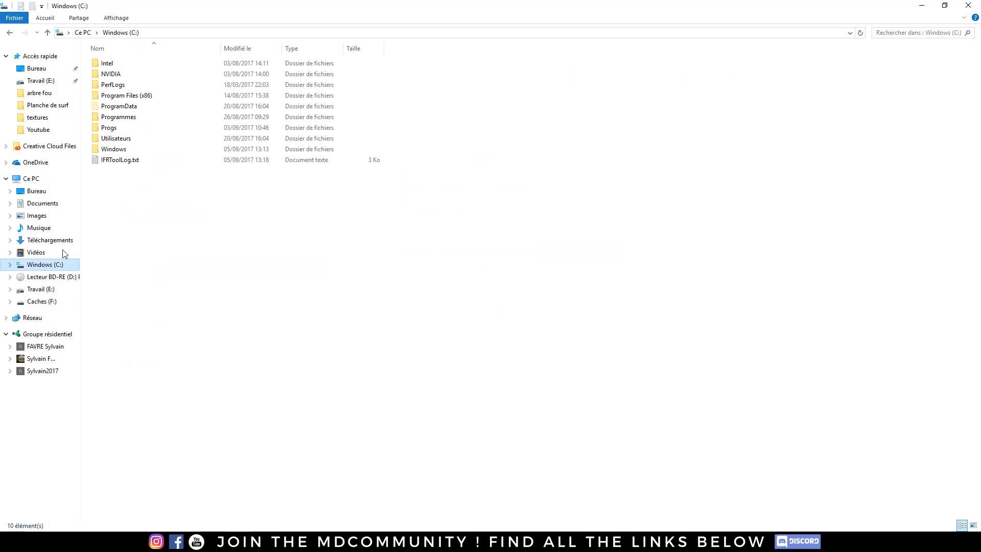
{"action": "double_click", "coordinate": [141, 118]}
{"action": "key", "text": "alt+Left"}
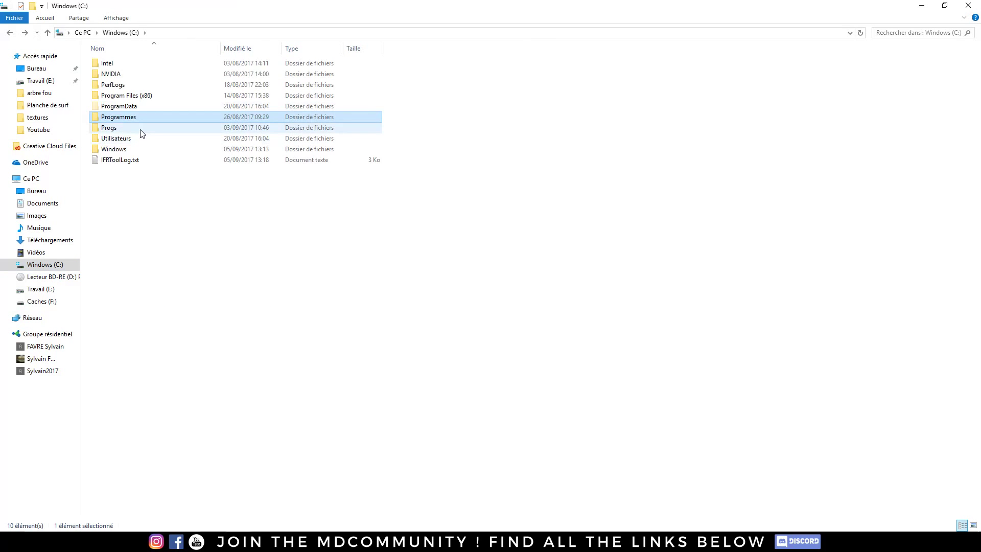
{"action": "double_click", "coordinate": [141, 128]}
{"action": "double_click", "coordinate": [135, 95]}
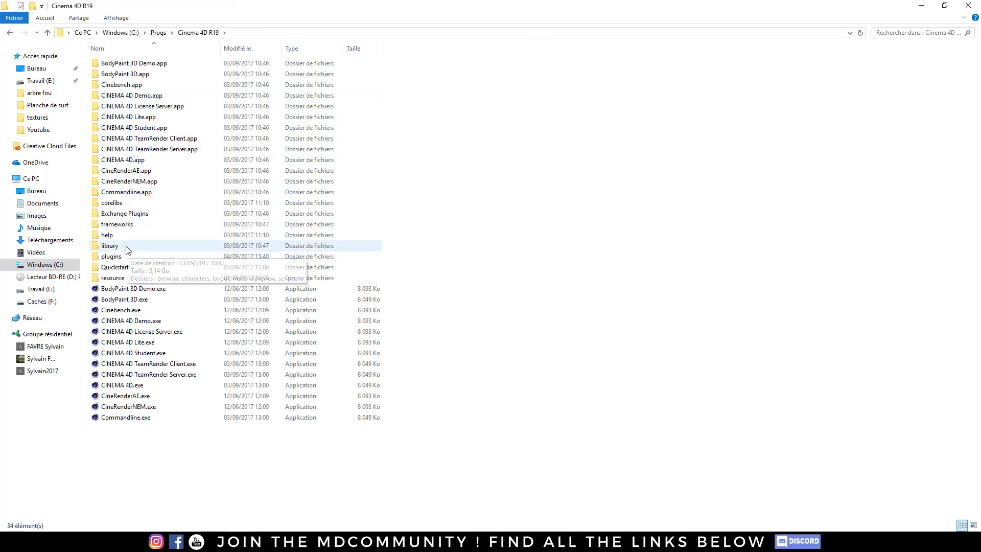
{"action": "double_click", "coordinate": [133, 256]}
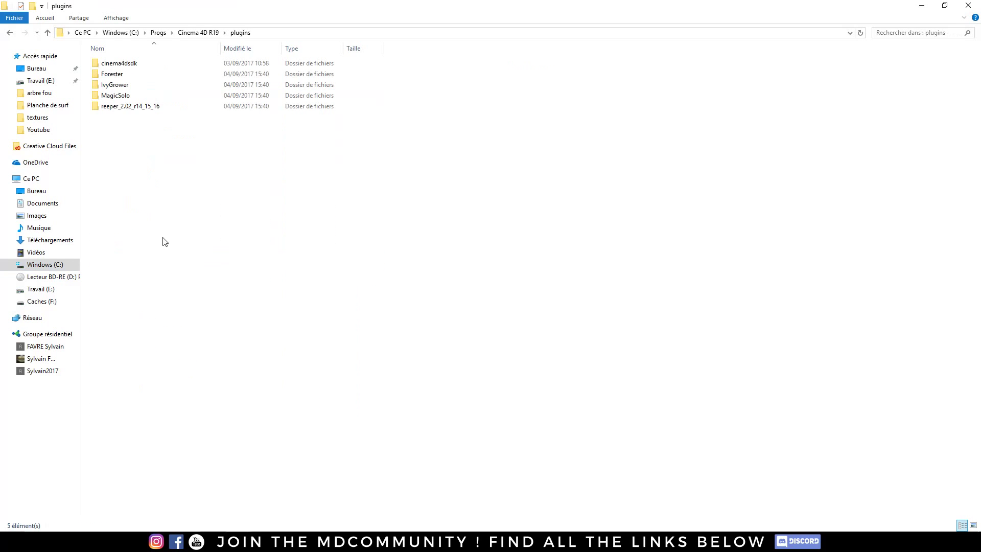
{"action": "double_click", "coordinate": [134, 75]}
{"action": "double_click", "coordinate": [125, 64]}
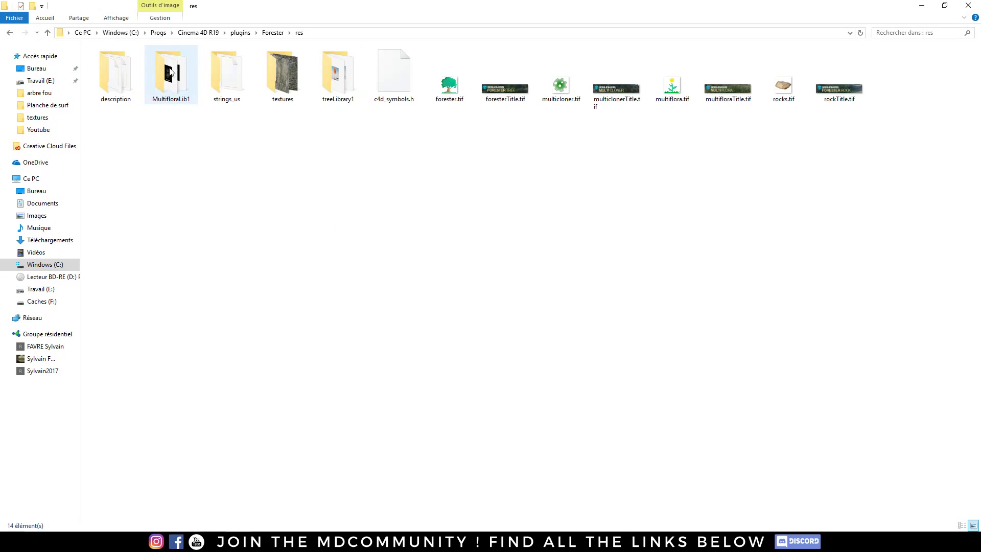
{"action": "double_click", "coordinate": [292, 75]}
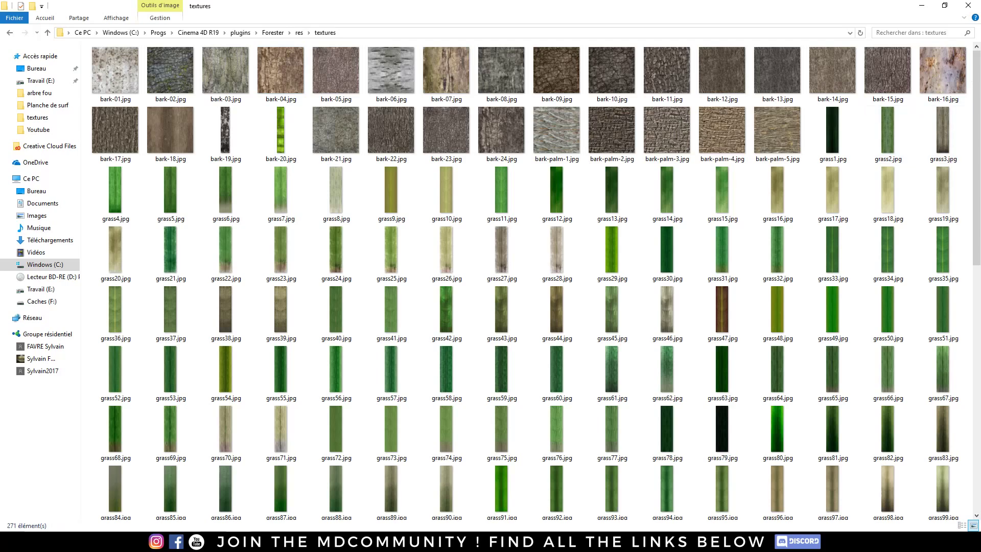
Step: Look over the bark and grass images in the textures folder and switch back to Cinema 4D
{"action": "left_click_drag", "start_coordinate": [976, 74], "coordinate": [955, 70]}
{"action": "left_click", "coordinate": [672, 168]}
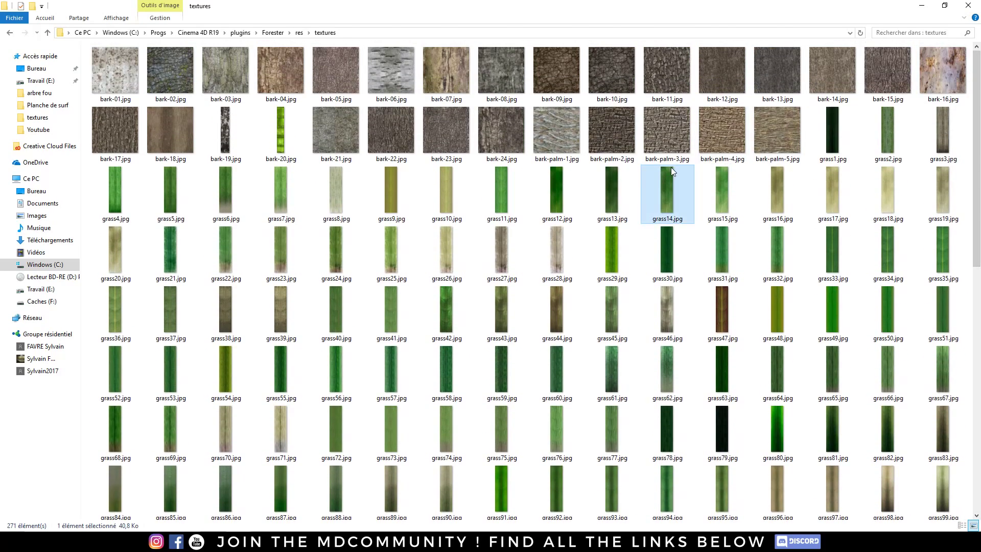
{"action": "left_click", "coordinate": [673, 77]}
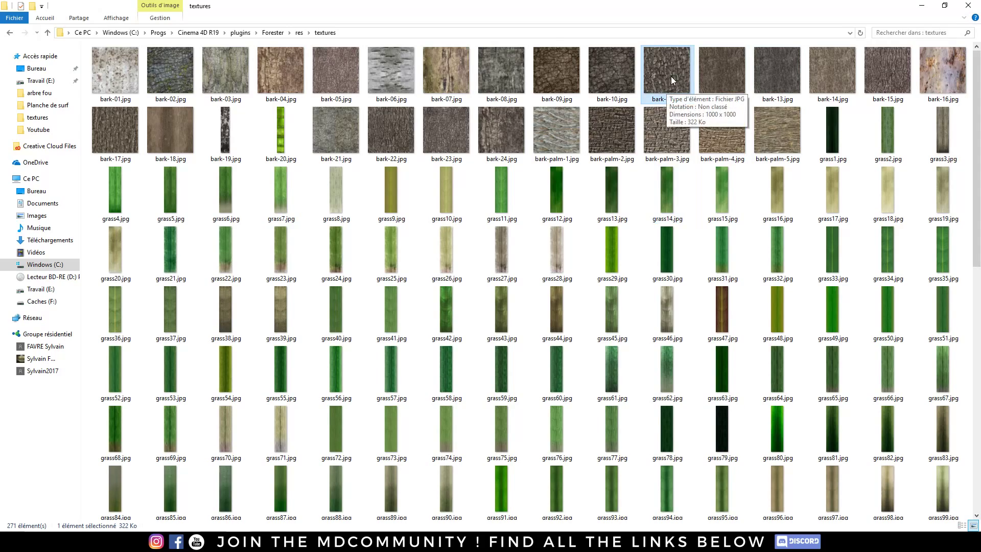
{"action": "key", "text": "alt+Tab"}
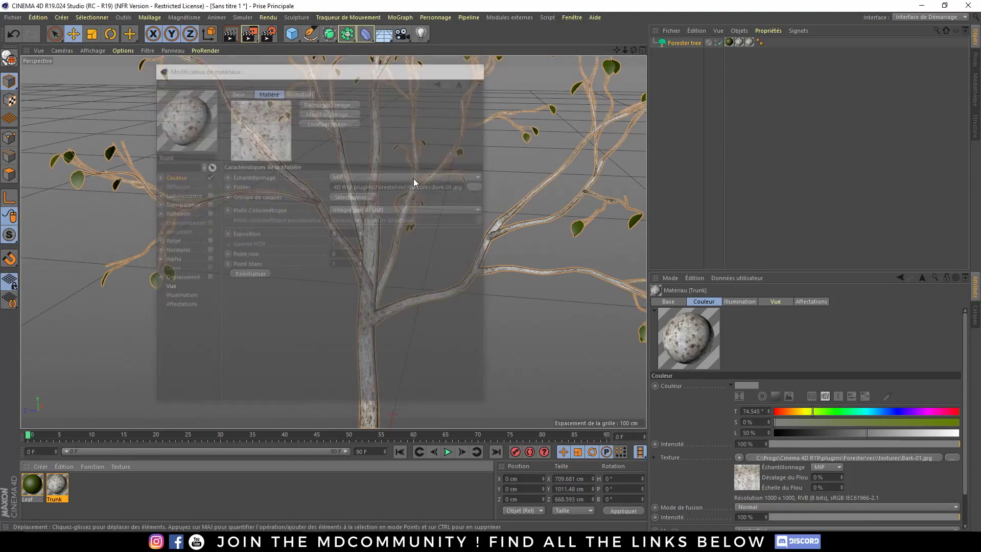
Step: Open the Forester tree's trunk parameters and set the trunk height to about 3011.5 cm
{"action": "left_click_drag", "start_coordinate": [413, 179], "coordinate": [363, 308], "text": "alt"}
{"action": "scroll", "coordinate": [381, 306], "scroll_direction": "down", "scroll_amount": 5}
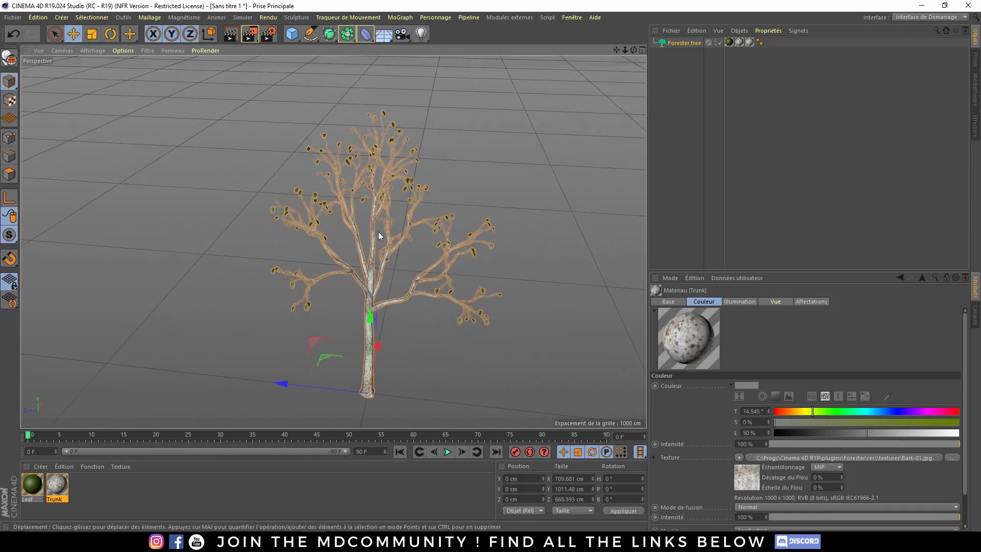
{"action": "left_click", "coordinate": [684, 44]}
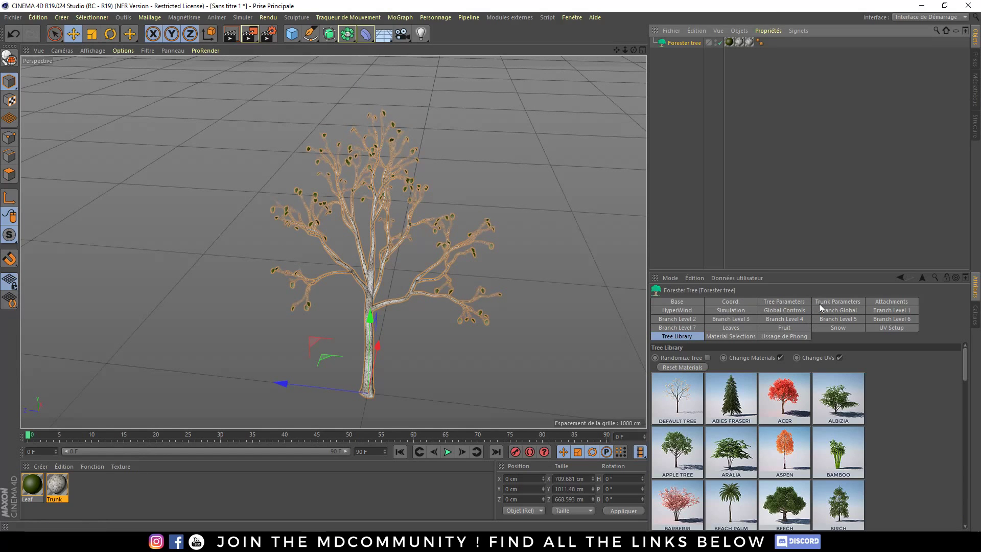
{"action": "left_click", "coordinate": [848, 302]}
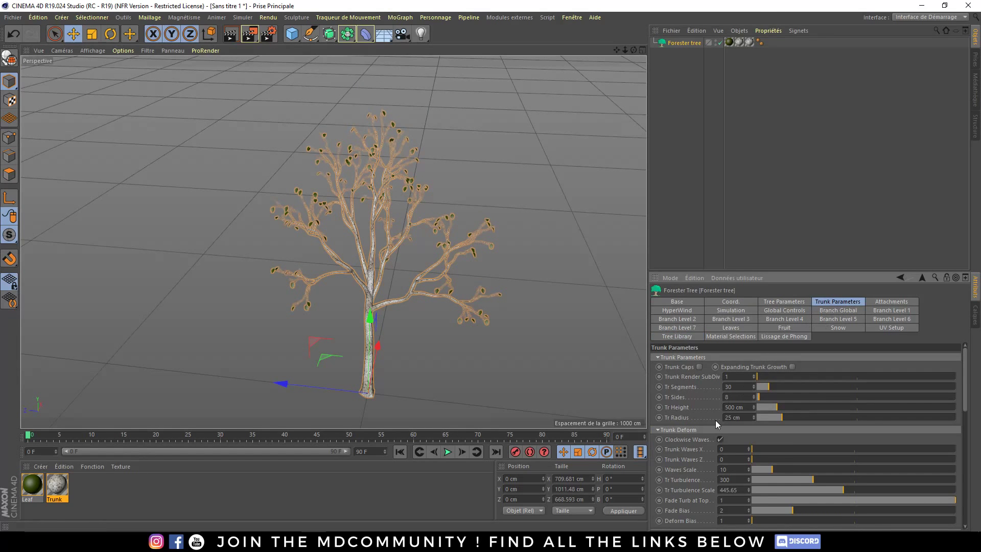
{"action": "left_click_drag", "start_coordinate": [747, 275], "coordinate": [752, 203]}
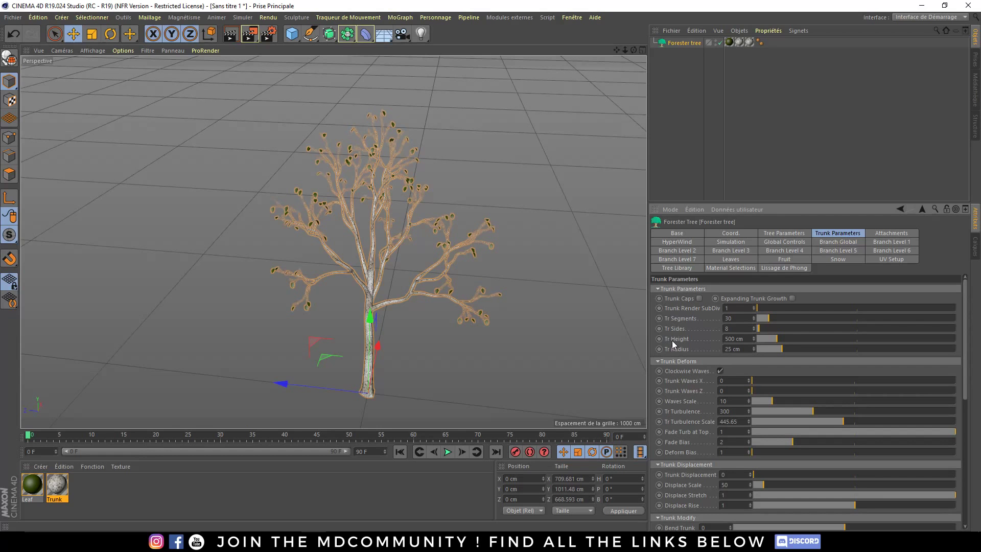
{"action": "left_click_drag", "start_coordinate": [776, 340], "coordinate": [877, 334]}
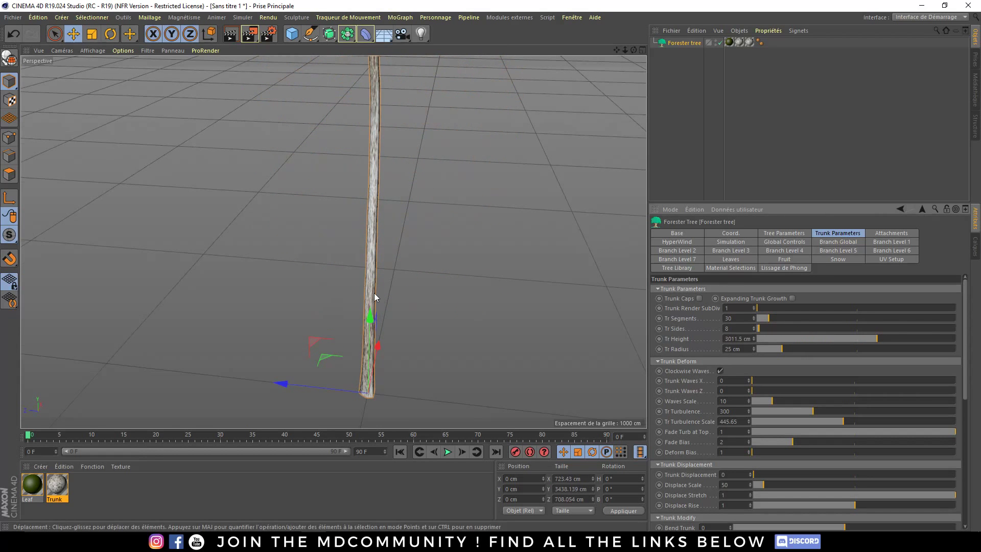
{"action": "right_click_drag", "start_coordinate": [374, 293], "coordinate": [245, 323], "text": "alt"}
{"action": "middle_click_drag", "start_coordinate": [343, 279], "coordinate": [349, 369], "text": "alt"}
{"action": "left_click_drag", "start_coordinate": [349, 369], "coordinate": [357, 350], "text": "alt"}
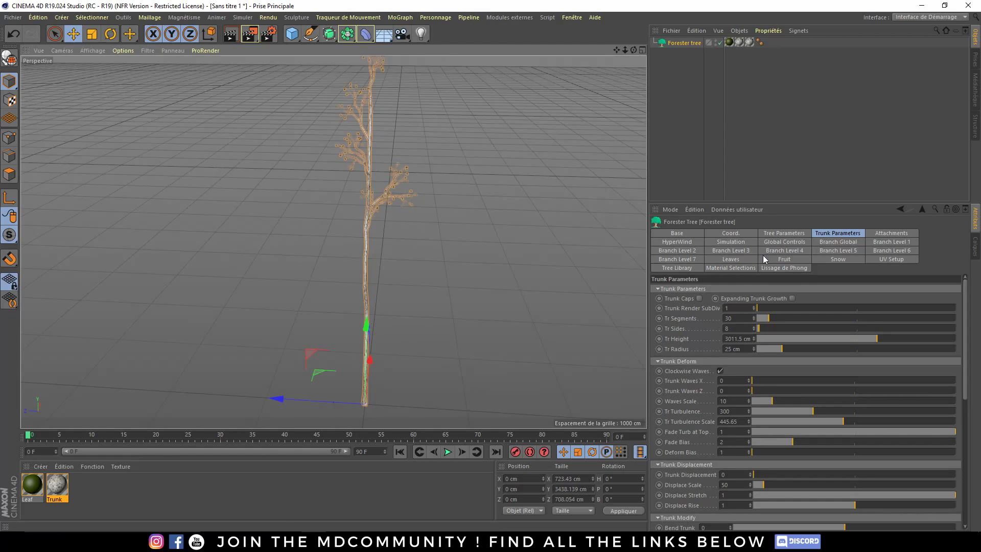
Step: Enlarge the attributes area and curl the trunk with a Bend Trunk value of -720
{"action": "left_click_drag", "start_coordinate": [763, 204], "coordinate": [777, 123]}
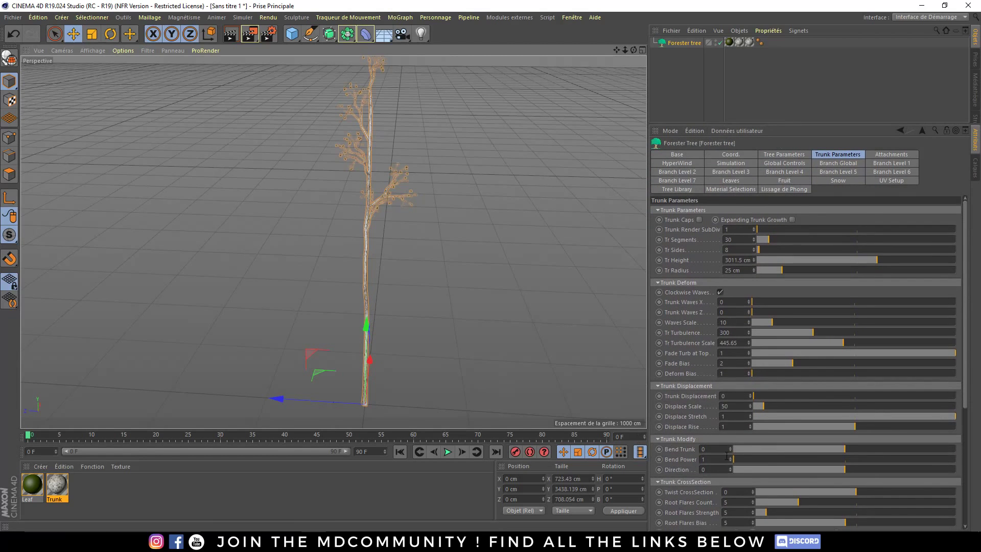
{"action": "left_click_drag", "start_coordinate": [829, 447], "coordinate": [711, 453]}
{"action": "right_click_drag", "start_coordinate": [374, 401], "coordinate": [532, 376], "text": "alt"}
{"action": "right_click_drag", "start_coordinate": [427, 339], "coordinate": [391, 344], "text": "alt"}
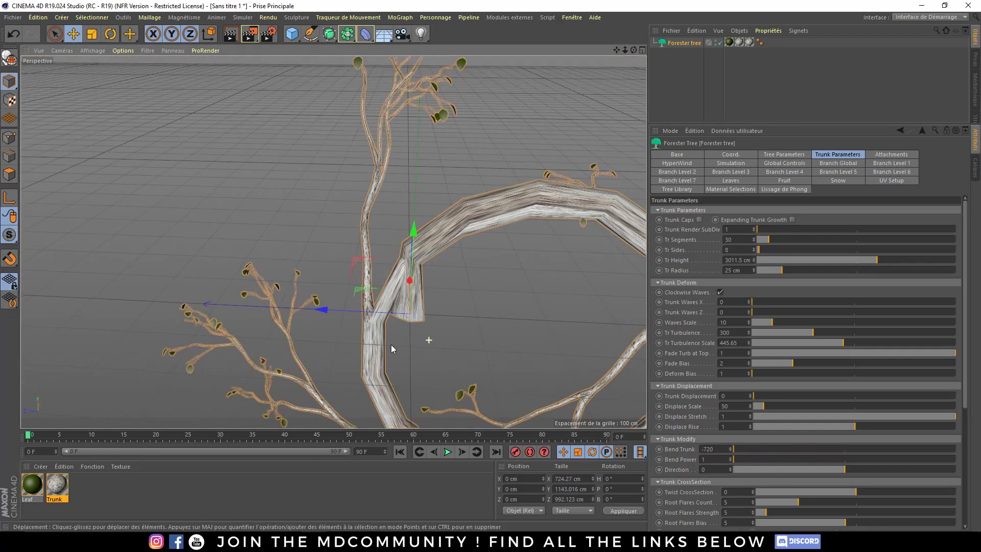
{"action": "middle_click_drag", "start_coordinate": [501, 306], "coordinate": [380, 262], "text": "alt"}
{"action": "middle_click_drag", "start_coordinate": [238, 301], "coordinate": [783, 296], "text": "alt"}
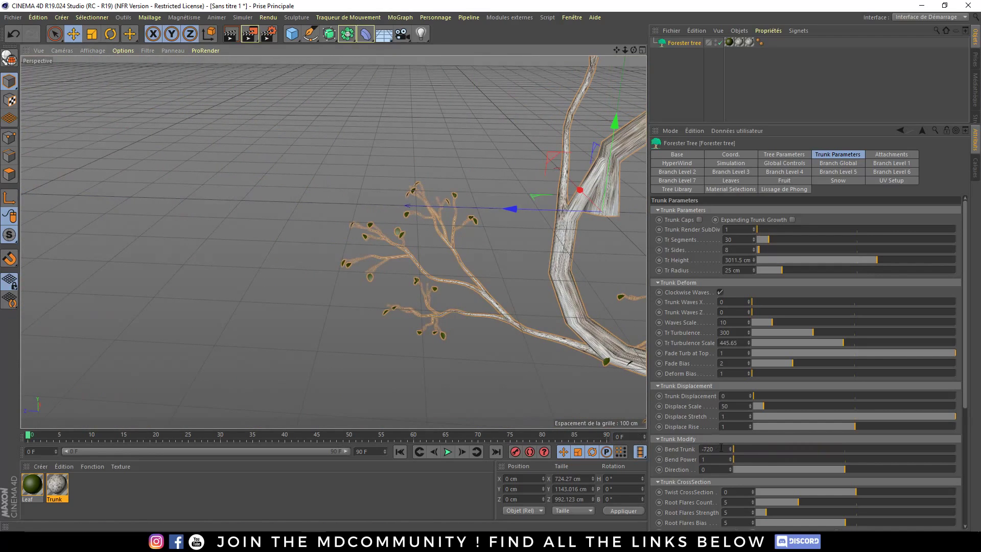
Step: Set the trunk's Bend Trunk value to -1000
{"action": "left_click_drag", "start_coordinate": [717, 449], "coordinate": [624, 460]}
{"action": "key", "text": "BackSpace"}
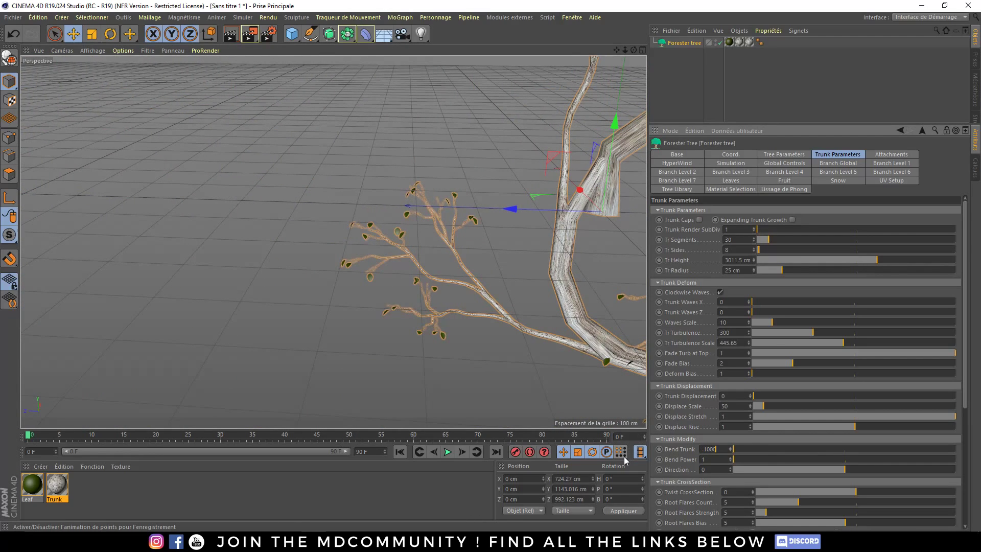
{"action": "key", "text": "Return"}
{"action": "middle_click_drag", "start_coordinate": [577, 297], "coordinate": [314, 375], "text": "alt"}
{"action": "left_click_drag", "start_coordinate": [314, 376], "coordinate": [371, 365], "text": "alt"}
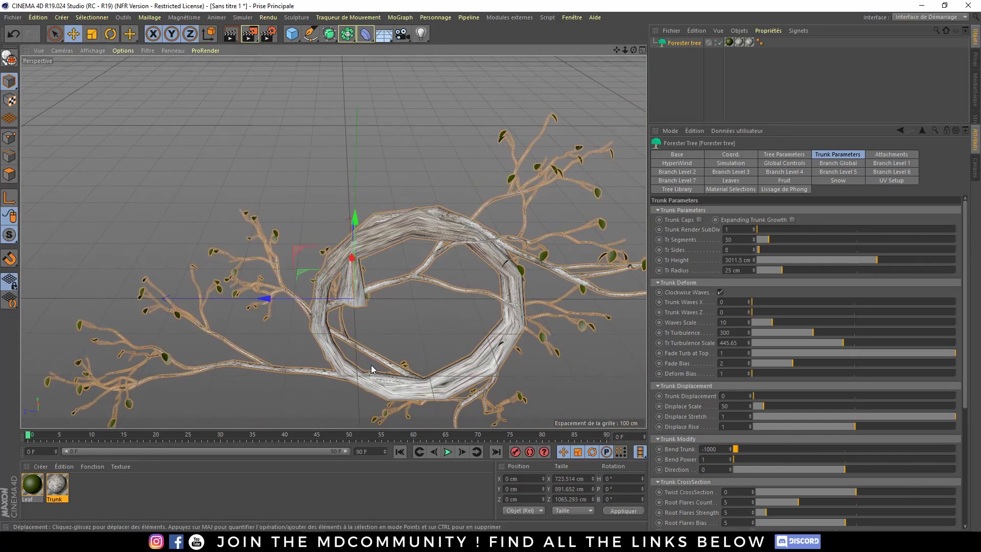
Step: Display the model with shading and mesh lines, and examine the curled trunk's polygon segments
{"action": "key", "text": "n"}
{"action": "key", "text": "b"}
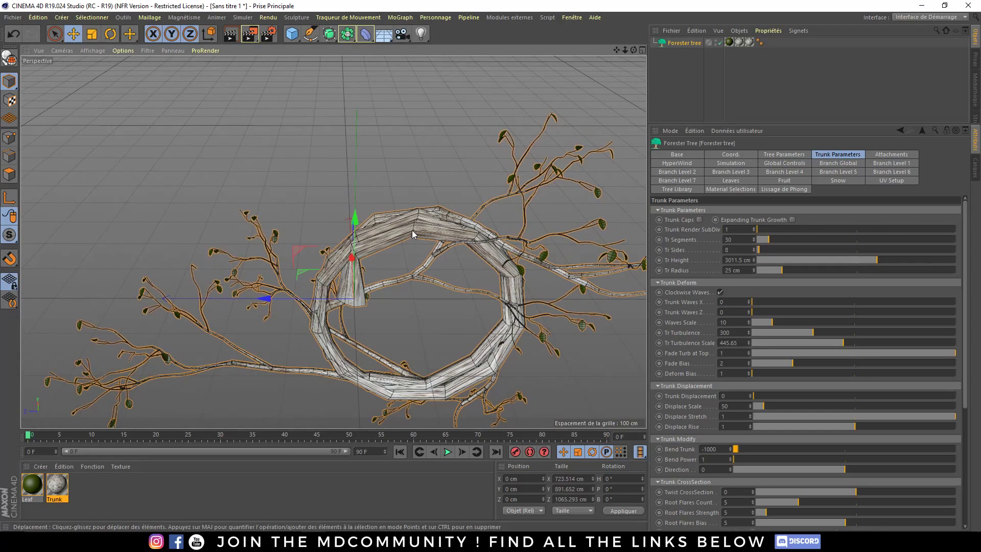
{"action": "right_click_drag", "start_coordinate": [412, 230], "coordinate": [495, 218], "text": "alt"}
{"action": "left_click_drag", "start_coordinate": [494, 218], "coordinate": [424, 221], "text": "alt"}
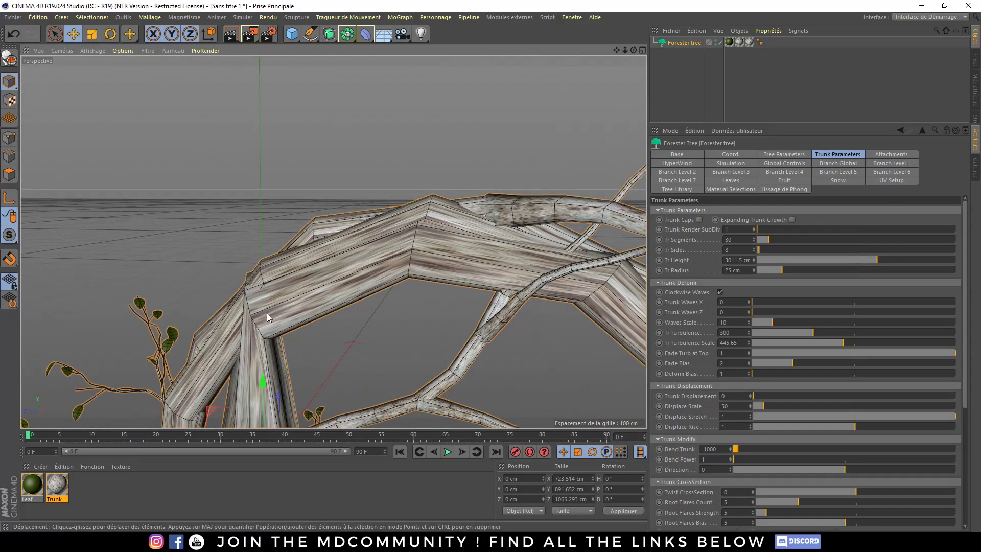
{"action": "left_click_drag", "start_coordinate": [266, 314], "coordinate": [351, 244], "text": "alt"}
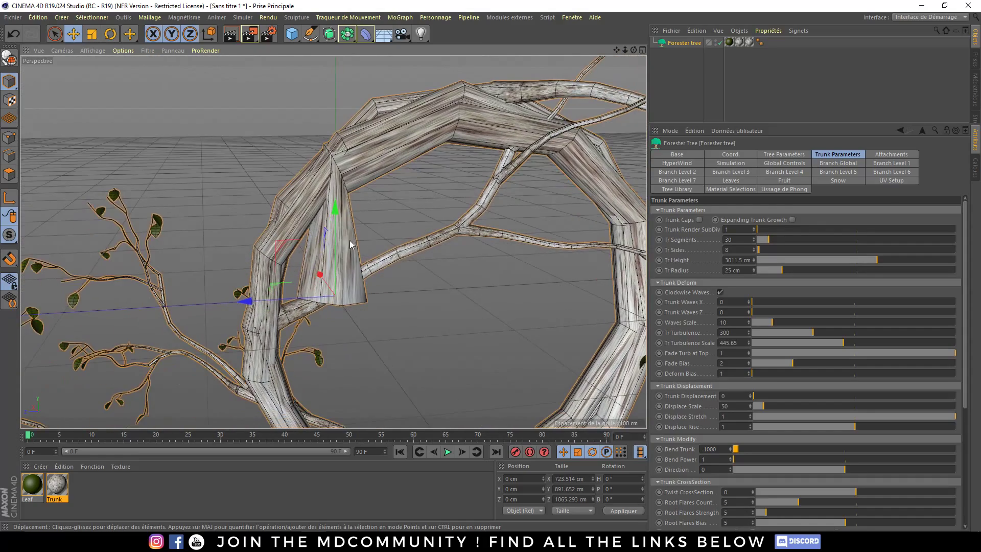
{"action": "left_click_drag", "start_coordinate": [537, 93], "coordinate": [441, 162], "text": "alt"}
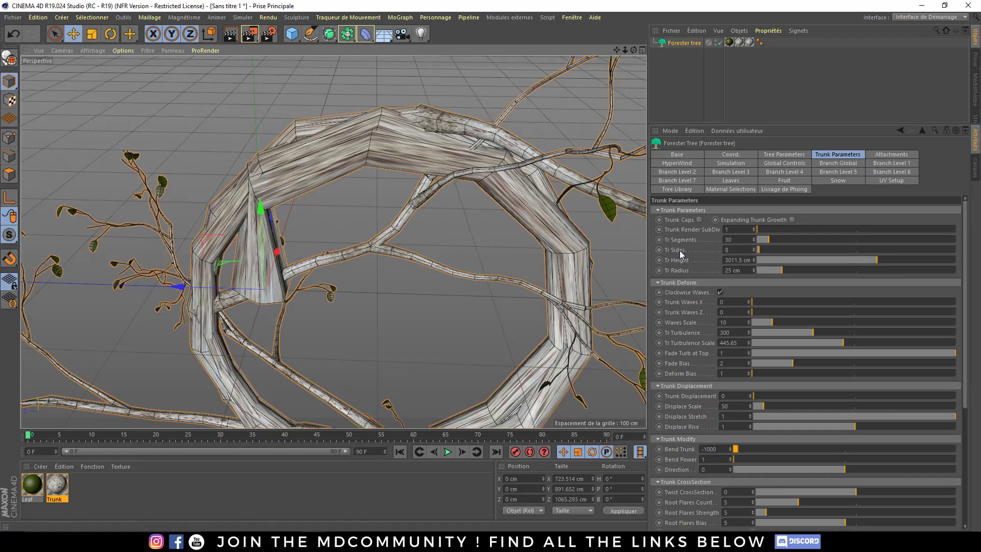
Step: Raise the trunk's segment count to 161 to smooth the curled trunk
{"action": "left_click_drag", "start_coordinate": [763, 241], "coordinate": [822, 241]}
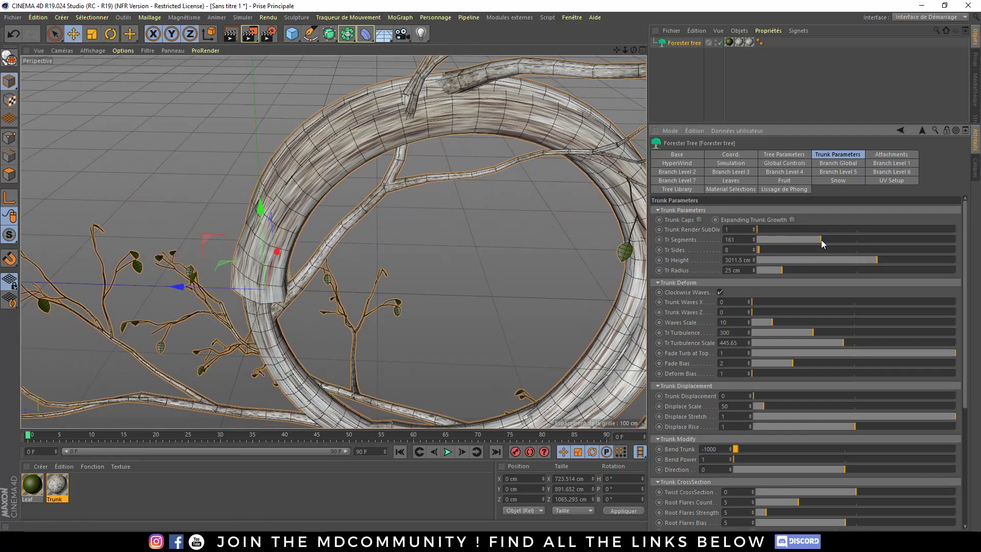
{"action": "left_click_drag", "start_coordinate": [506, 204], "coordinate": [452, 152], "text": "alt"}
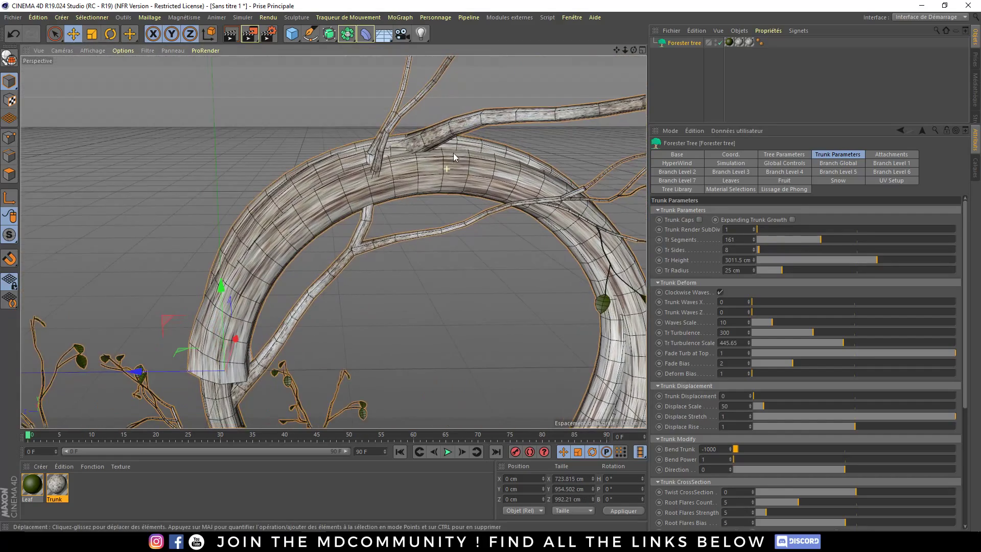
{"action": "left_click_drag", "start_coordinate": [364, 192], "coordinate": [360, 189], "text": "alt"}
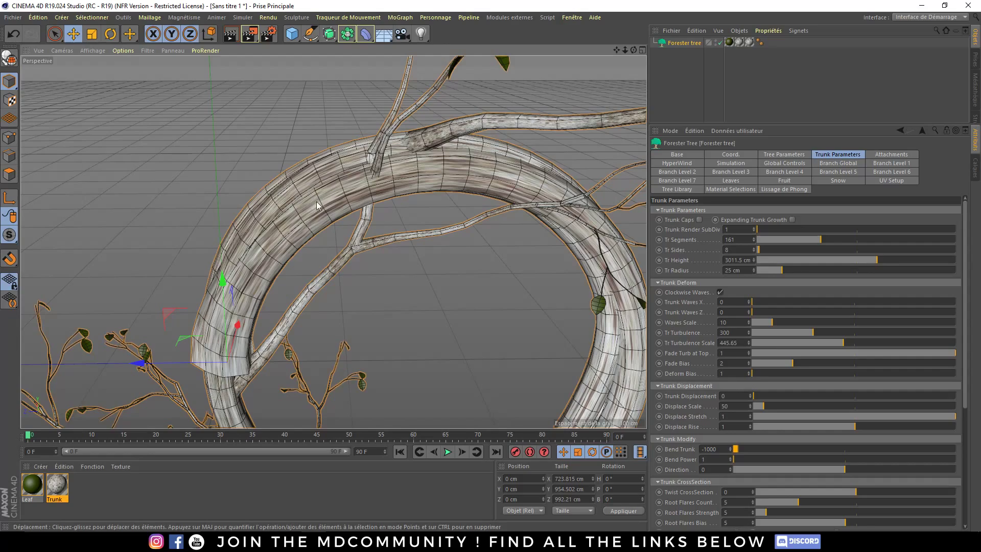
{"action": "left_click_drag", "start_coordinate": [314, 210], "coordinate": [326, 189], "text": "alt"}
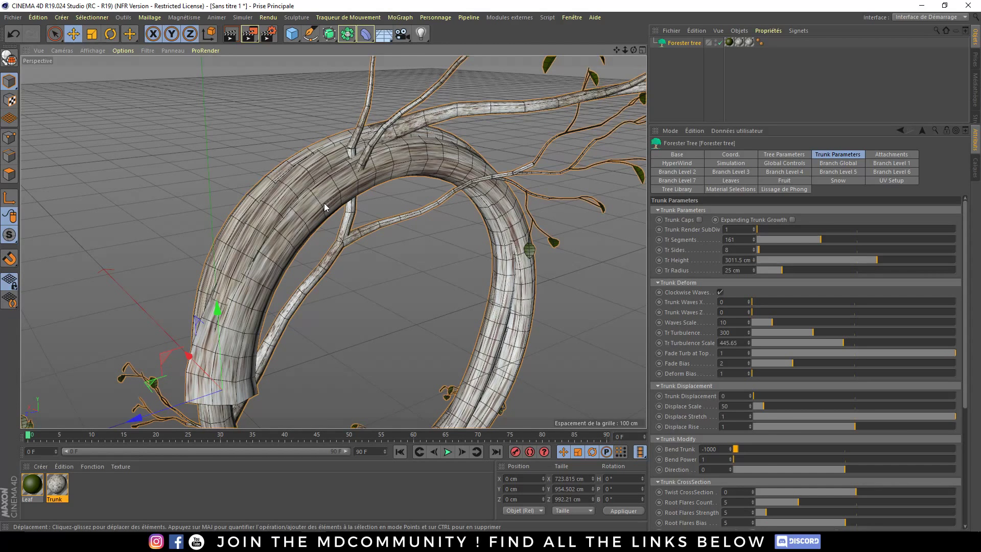
{"action": "left_click_drag", "start_coordinate": [326, 215], "coordinate": [298, 187], "text": "alt"}
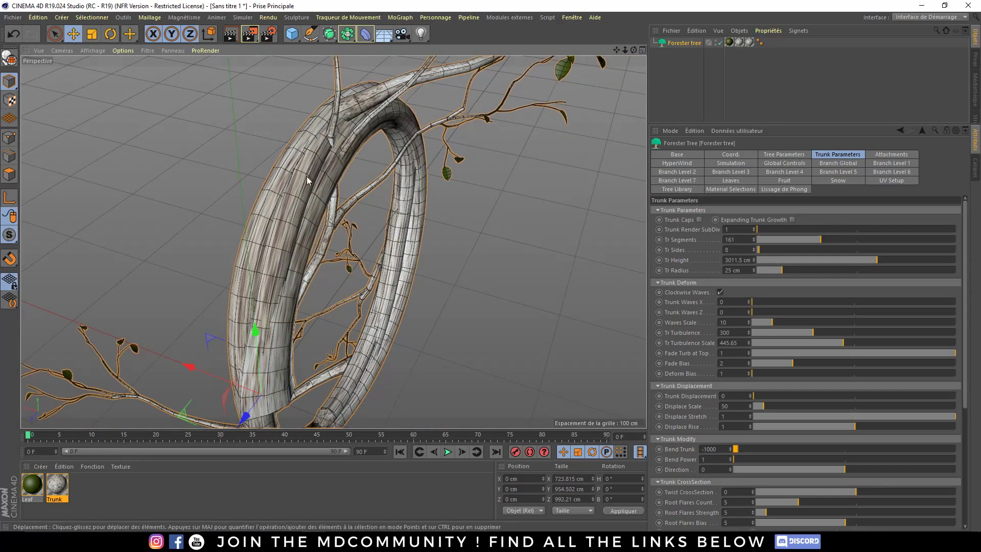
{"action": "mouse_move", "coordinate": [410, 202]}
{"action": "left_mouse_down", "text": "alt"}
{"action": "mouse_move", "coordinate": [329, 149]}
{"action": "mouse_move", "coordinate": [311, 160]}
{"action": "mouse_move", "coordinate": [392, 201]}
{"action": "left_mouse_up", "text": "alt"}
Step: Set the trunk deformation's Trunk Waves X to about 14.59 and Trunk Waves Z to about 10.35
{"action": "left_click", "coordinate": [681, 302]}
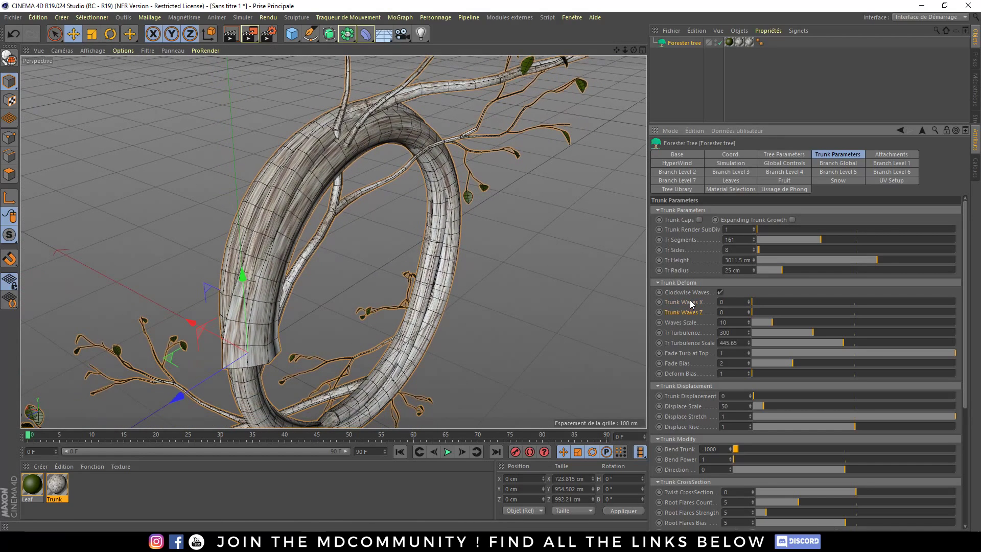
{"action": "mouse_move", "coordinate": [368, 174]}
{"action": "left_mouse_down", "text": "alt"}
{"action": "mouse_move", "coordinate": [332, 138]}
{"action": "mouse_move", "coordinate": [378, 158]}
{"action": "left_mouse_up", "text": "alt"}
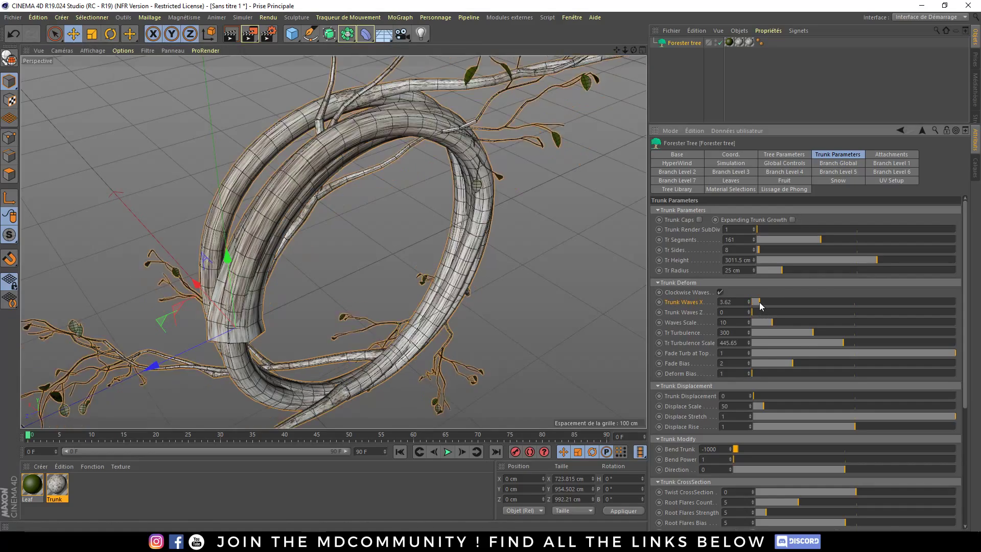
{"action": "mouse_move", "coordinate": [759, 302]}
{"action": "left_mouse_down"}
{"action": "mouse_move", "coordinate": [799, 300]}
{"action": "mouse_move", "coordinate": [781, 301]}
{"action": "left_mouse_up"}
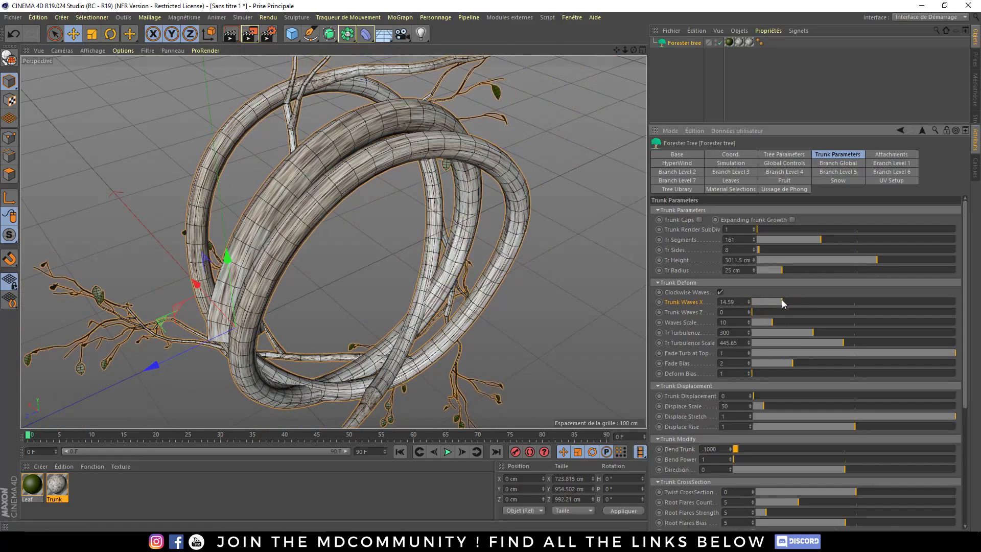
{"action": "left_click_drag", "start_coordinate": [434, 159], "coordinate": [346, 106], "text": "alt"}
{"action": "scroll", "coordinate": [480, 166], "scroll_direction": "down", "scroll_amount": 3}
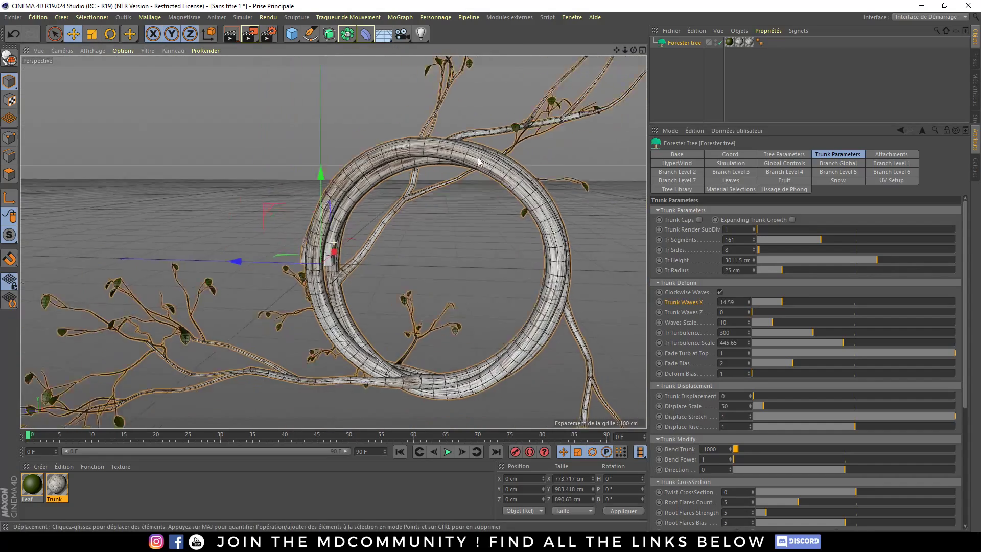
{"action": "left_click_drag", "start_coordinate": [479, 162], "coordinate": [416, 155], "text": "alt"}
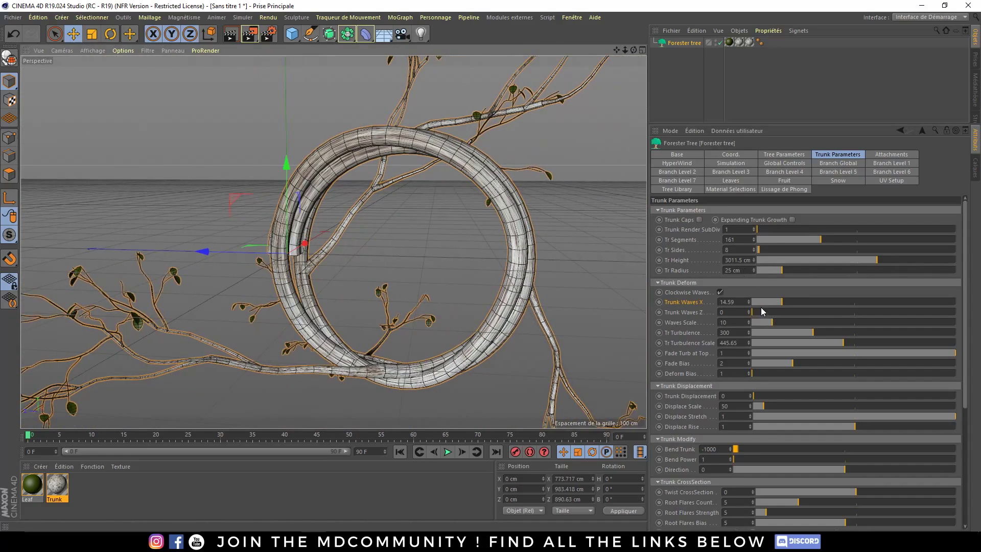
{"action": "mouse_move", "coordinate": [762, 309]}
{"action": "left_mouse_down"}
{"action": "mouse_move", "coordinate": [945, 289]}
{"action": "mouse_move", "coordinate": [775, 321]}
{"action": "left_mouse_up"}
{"action": "left_click_drag", "start_coordinate": [523, 344], "coordinate": [450, 347], "text": "alt"}
Step: Add a sphere and move the Forester tree along Z to about 172.9 cm so its trunk loops encircle the sphere
{"action": "left_click_drag", "start_coordinate": [293, 36], "coordinate": [560, 78]}
{"action": "left_click_drag", "start_coordinate": [210, 277], "coordinate": [341, 277]}
{"action": "key", "text": "ctrl+z"}
{"action": "left_click", "coordinate": [682, 53]}
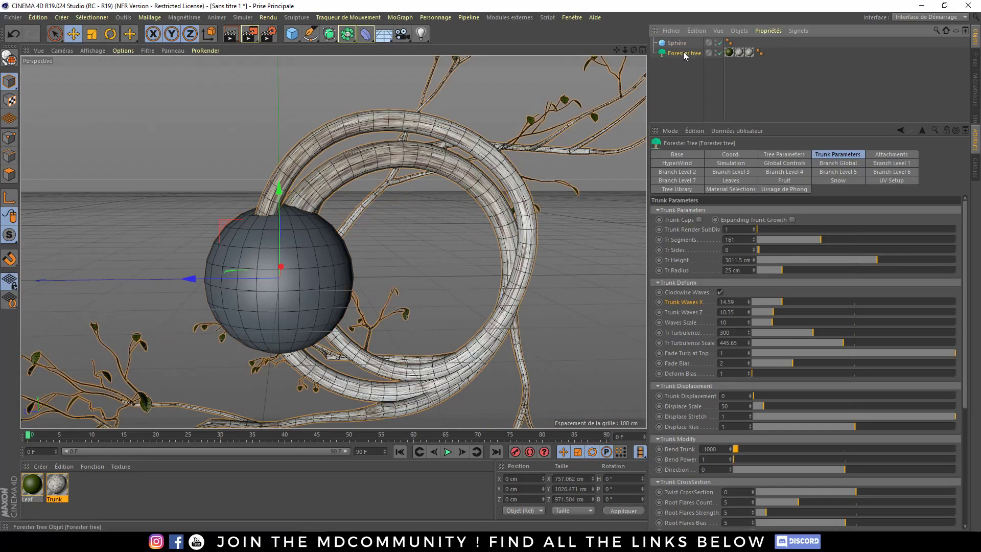
{"action": "left_click_drag", "start_coordinate": [237, 280], "coordinate": [101, 287]}
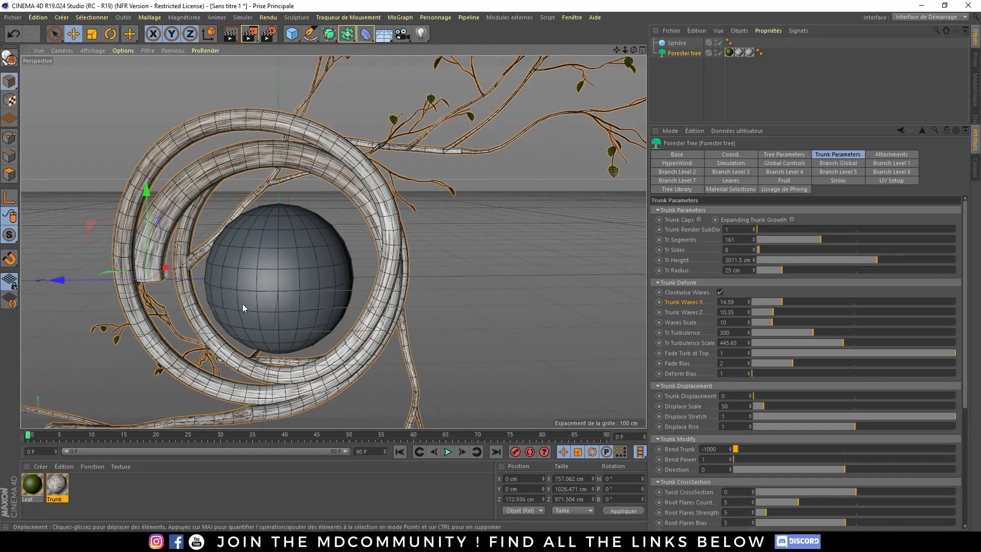
{"action": "left_click_drag", "start_coordinate": [267, 269], "coordinate": [338, 286], "text": "alt"}
Step: Delete the sphere and reselect the Forester tree
{"action": "left_click", "coordinate": [680, 45]}
{"action": "key", "text": "Delete"}
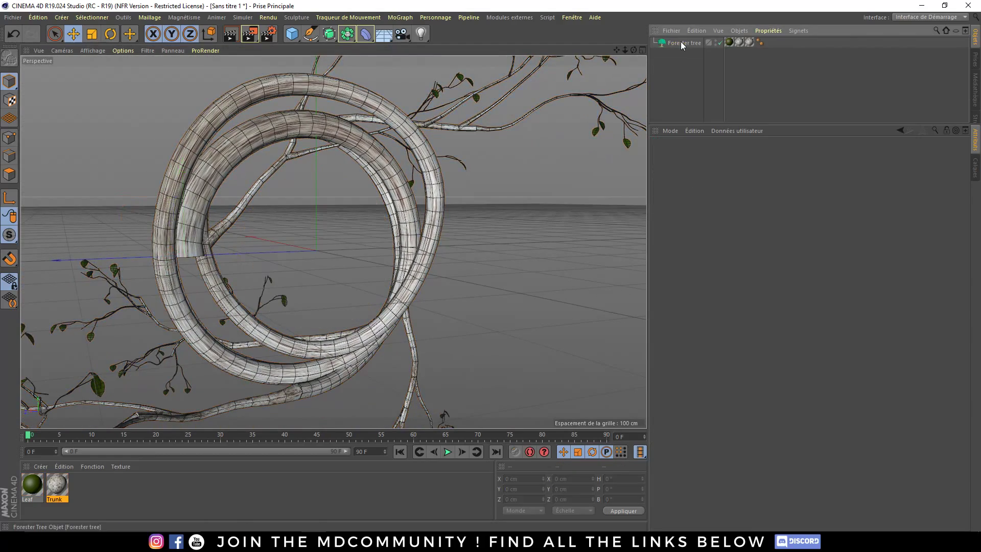
{"action": "left_click", "coordinate": [679, 43]}
{"action": "left_click_drag", "start_coordinate": [307, 240], "coordinate": [516, 259], "text": "alt"}
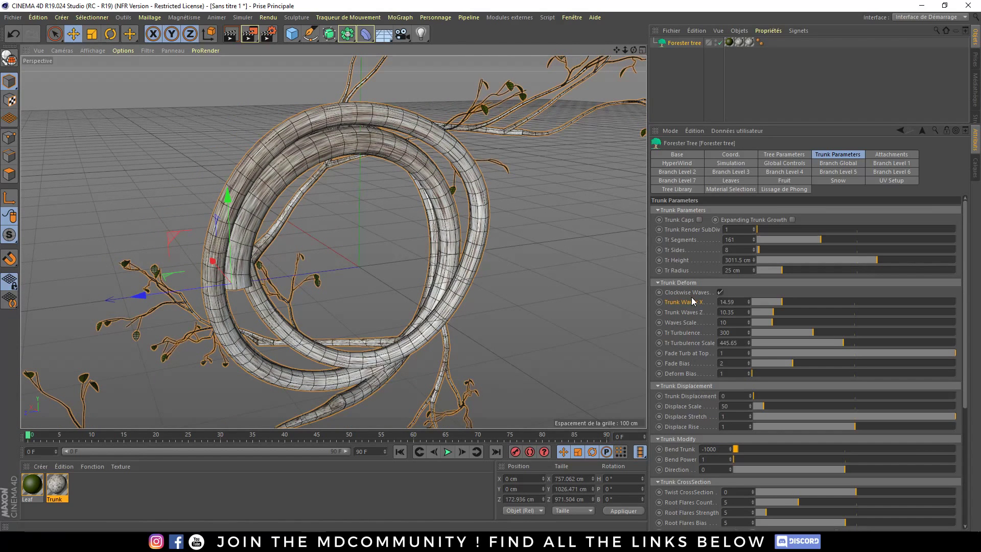
Step: Set Trunk Displacement to about 6.41 and Displace Scale to about 8.79 to roughen the trunk surface
{"action": "mouse_move", "coordinate": [755, 396]}
{"action": "left_mouse_down"}
{"action": "mouse_move", "coordinate": [786, 394]}
{"action": "mouse_move", "coordinate": [756, 406]}
{"action": "left_mouse_up"}
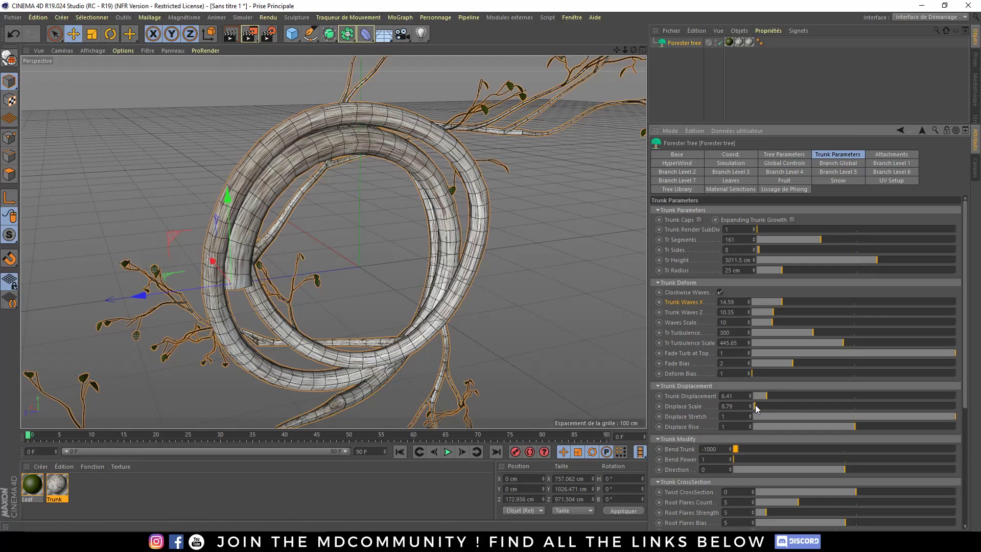
{"action": "left_click_drag", "start_coordinate": [378, 110], "coordinate": [353, 147], "text": "alt"}
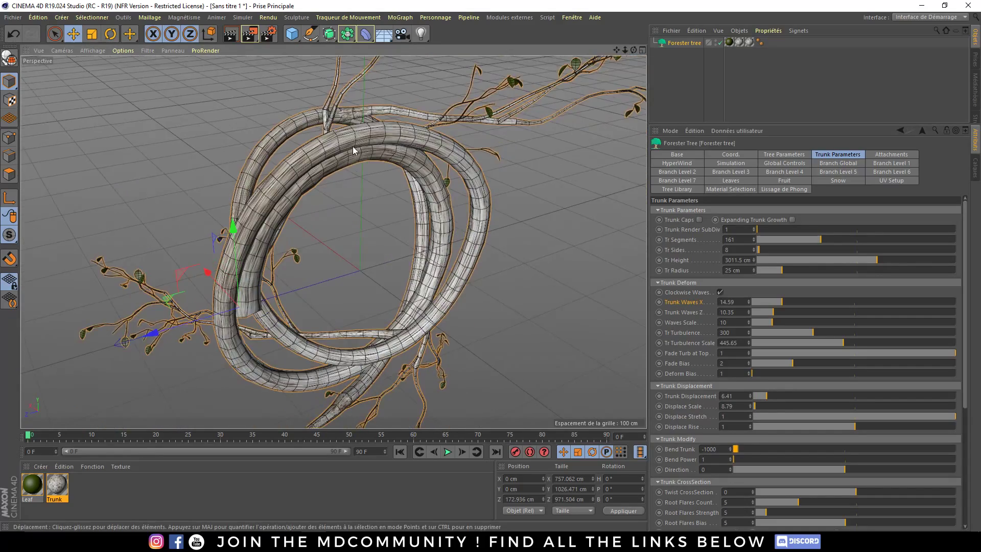
{"action": "scroll", "coordinate": [352, 146], "scroll_direction": "up", "scroll_amount": 8}
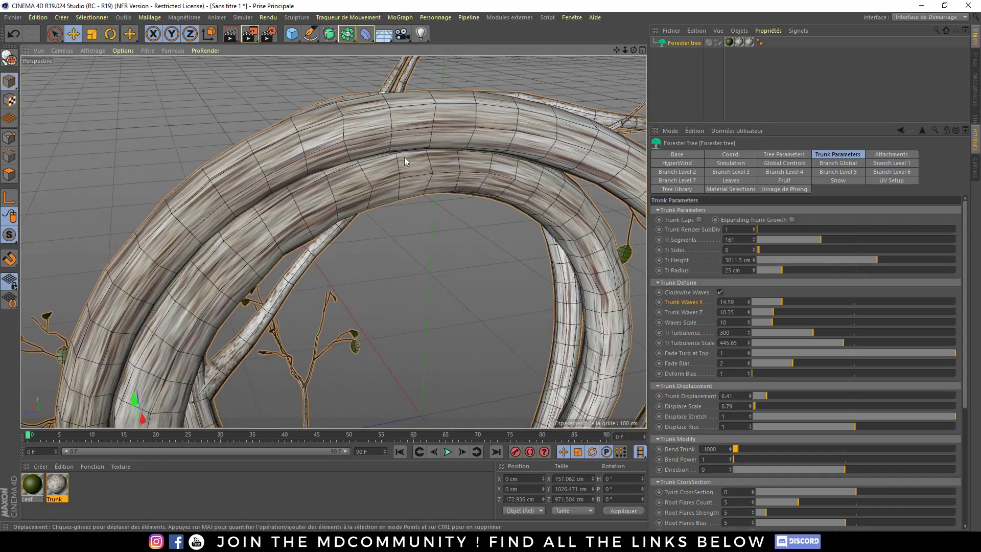
Step: Set Bend Trunk to 0 to straighten the trunk, and inspect the tree along its full height
{"action": "scroll", "coordinate": [405, 159], "scroll_direction": "down", "scroll_amount": 5}
{"action": "left_click_drag", "start_coordinate": [422, 174], "coordinate": [358, 171], "text": "alt"}
{"action": "double_click", "coordinate": [722, 449]}
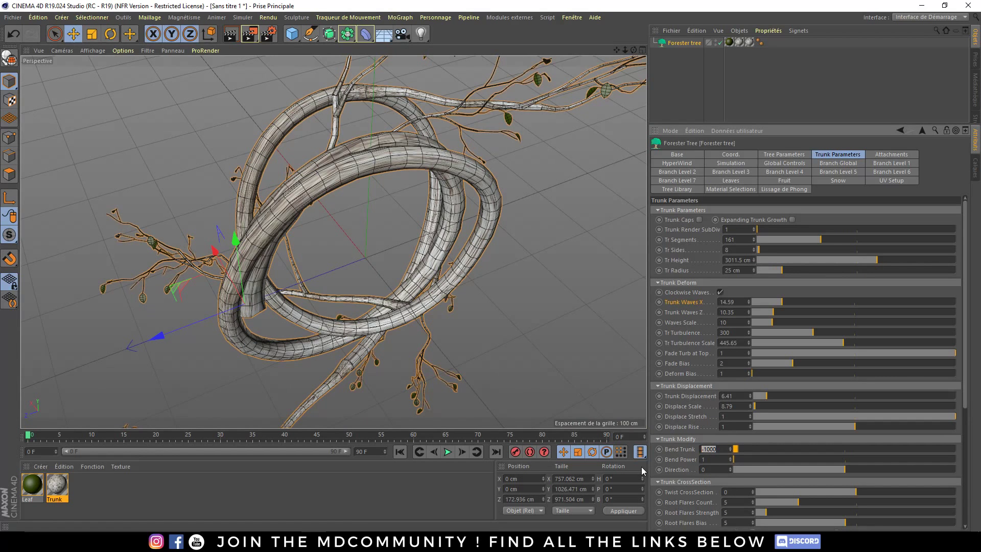
{"action": "type", "text": "0"}
{"action": "key", "text": "Return"}
{"action": "right_click_drag", "start_coordinate": [451, 285], "coordinate": [245, 337], "text": "alt"}
{"action": "middle_click_drag", "start_coordinate": [398, 151], "coordinate": [389, 199], "text": "alt"}
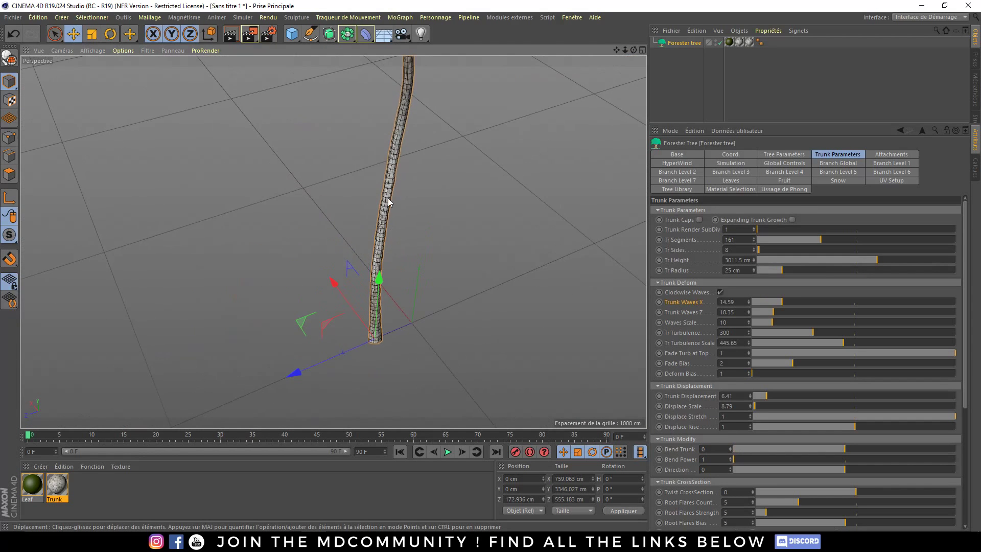
{"action": "left_click_drag", "start_coordinate": [388, 198], "coordinate": [391, 28], "text": "alt"}
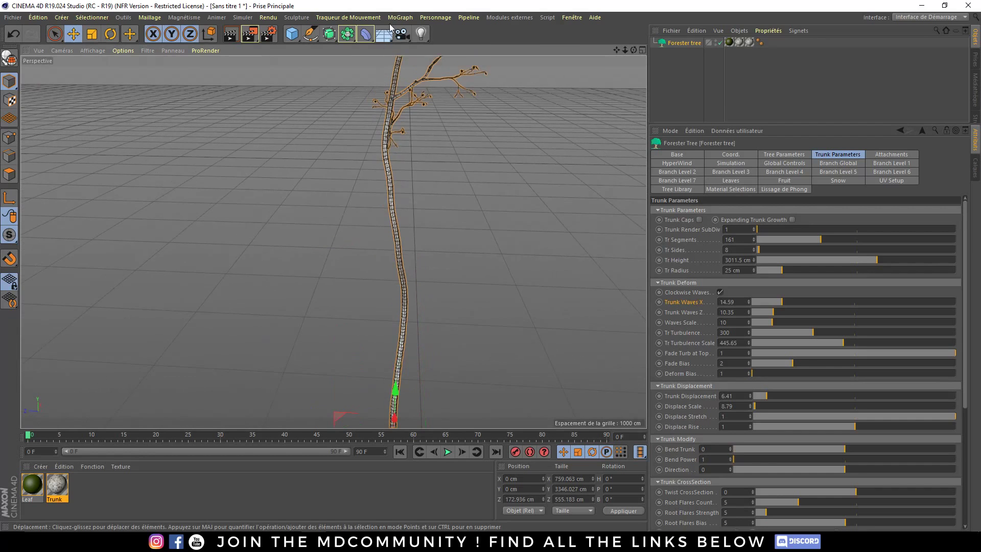
{"action": "middle_click_drag", "start_coordinate": [396, 87], "coordinate": [366, 423], "text": "alt"}
{"action": "right_click_drag", "start_coordinate": [403, 311], "coordinate": [379, 351], "text": "alt"}
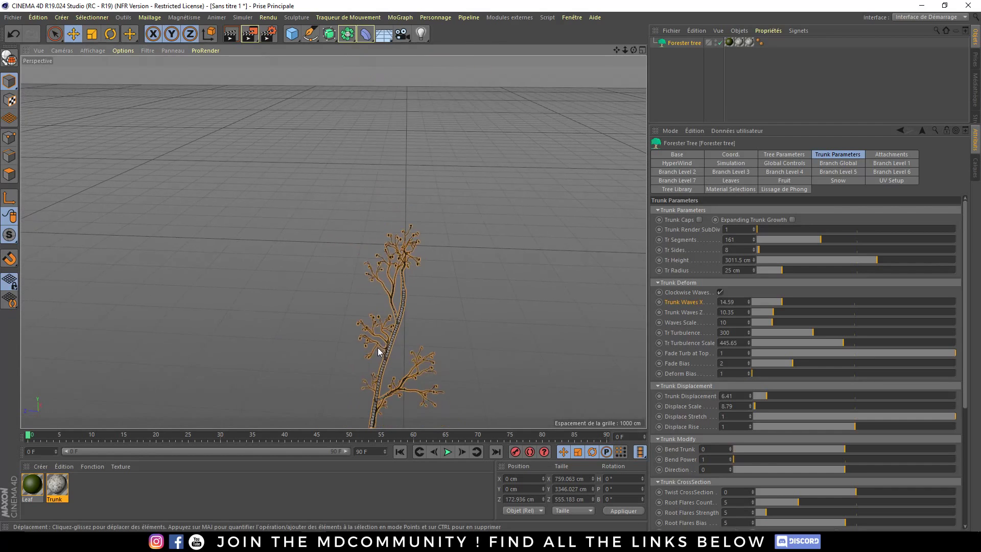
{"action": "left_click_drag", "start_coordinate": [378, 352], "coordinate": [375, 264], "text": "alt"}
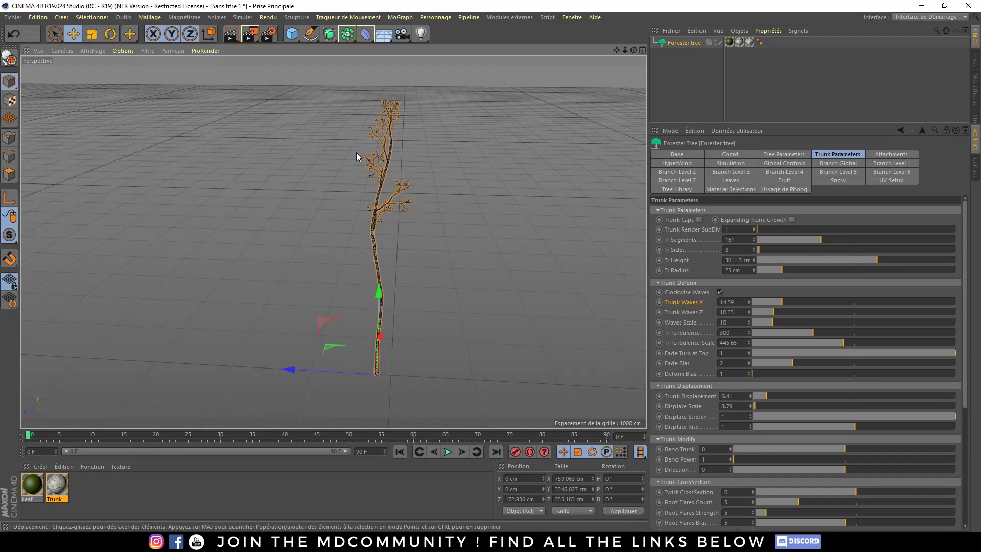
Step: Set Bend Trunk to -1000 to curl the trunk into loops again
{"action": "left_click_drag", "start_coordinate": [845, 449], "coordinate": [657, 466]}
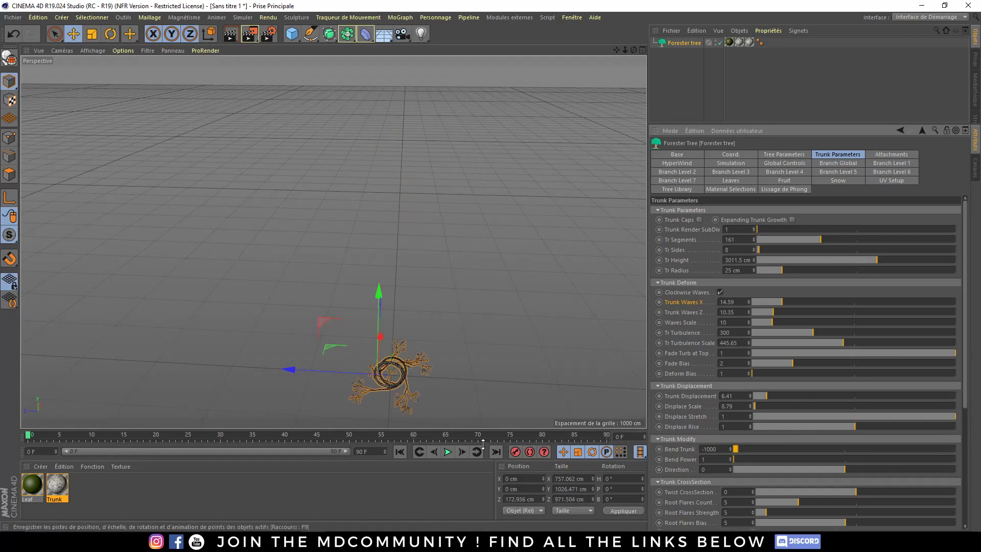
{"action": "right_click_drag", "start_coordinate": [394, 387], "coordinate": [607, 347], "text": "alt"}
{"action": "left_click_drag", "start_coordinate": [607, 351], "coordinate": [495, 304], "text": "alt"}
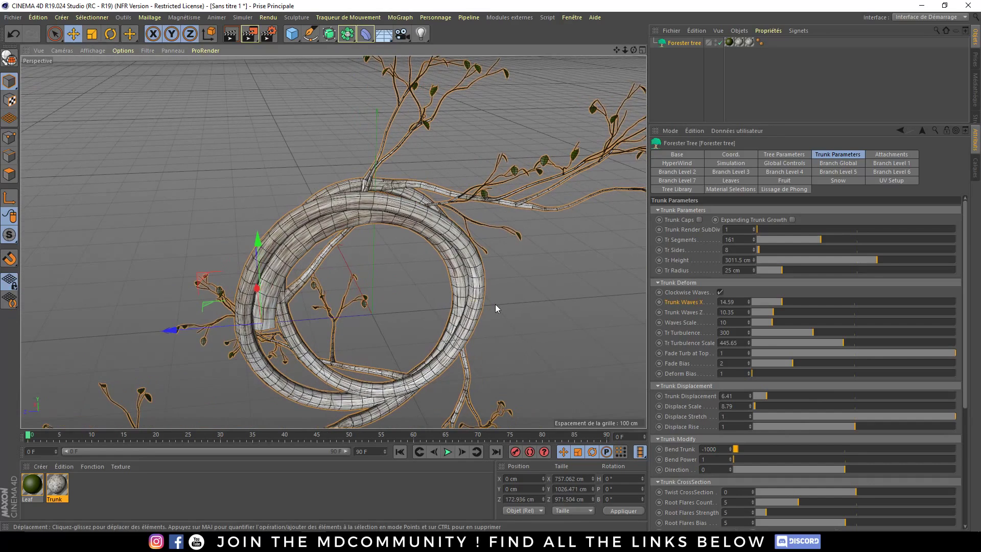
Step: Set Branch Level 1's Prune Parent to 0 and check where the branches leave the trunk base
{"action": "left_click", "coordinate": [898, 164]}
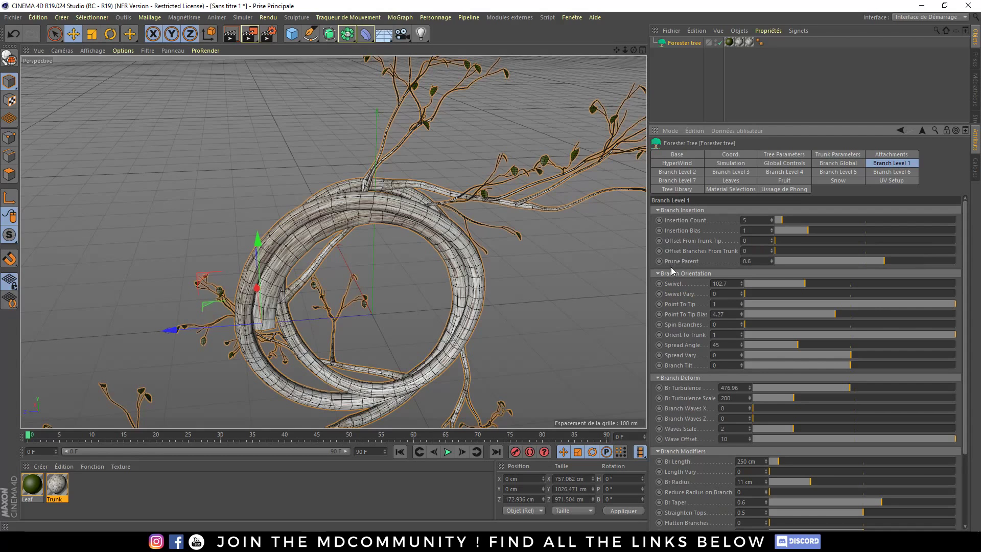
{"action": "left_click_drag", "start_coordinate": [356, 211], "coordinate": [396, 230], "text": "alt"}
{"action": "left_click_drag", "start_coordinate": [757, 261], "coordinate": [690, 270]}
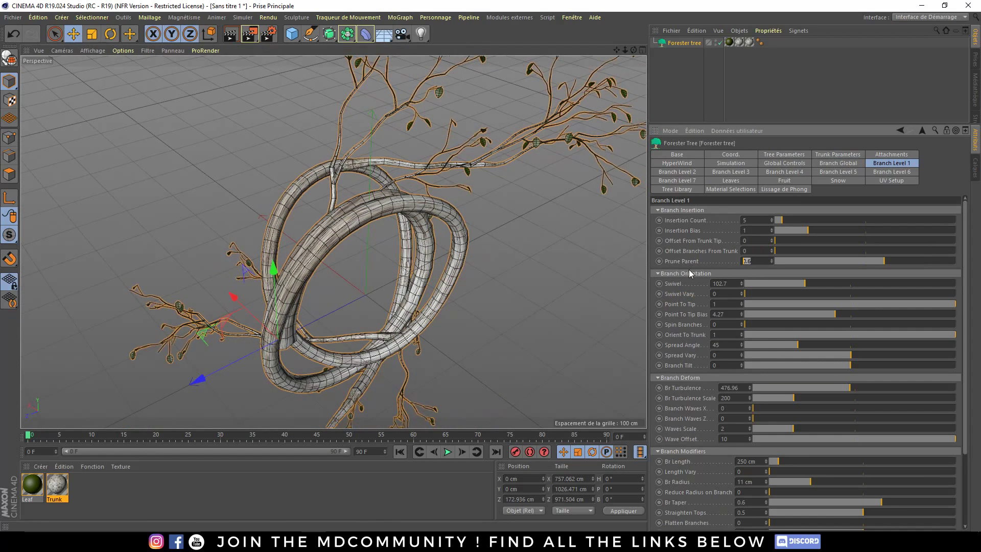
{"action": "type", "text": "0"}
{"action": "key", "text": "Return"}
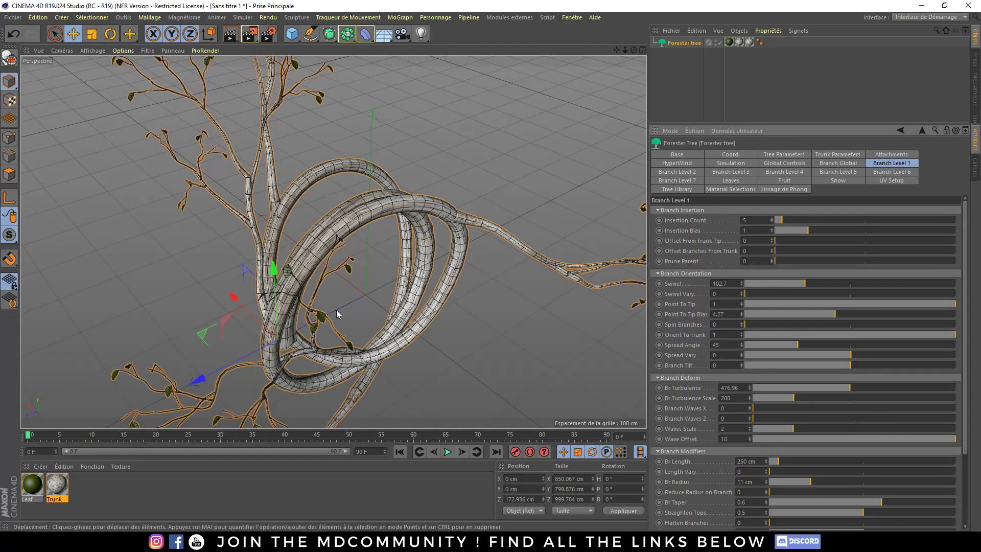
{"action": "left_click_drag", "start_coordinate": [297, 336], "coordinate": [434, 286], "text": "alt"}
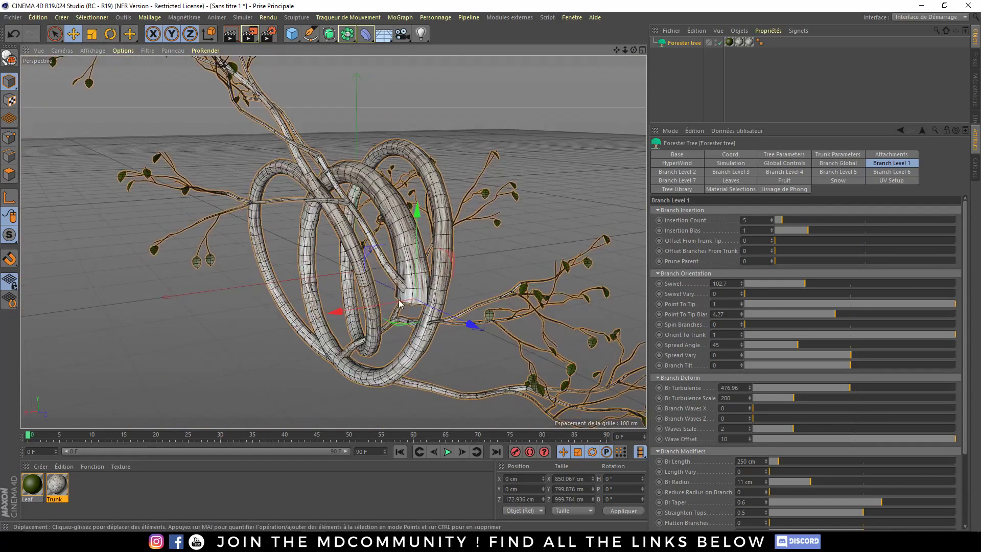
{"action": "right_click_drag", "start_coordinate": [404, 294], "coordinate": [467, 284], "text": "alt"}
{"action": "scroll", "coordinate": [468, 287], "scroll_direction": "up", "scroll_amount": 3}
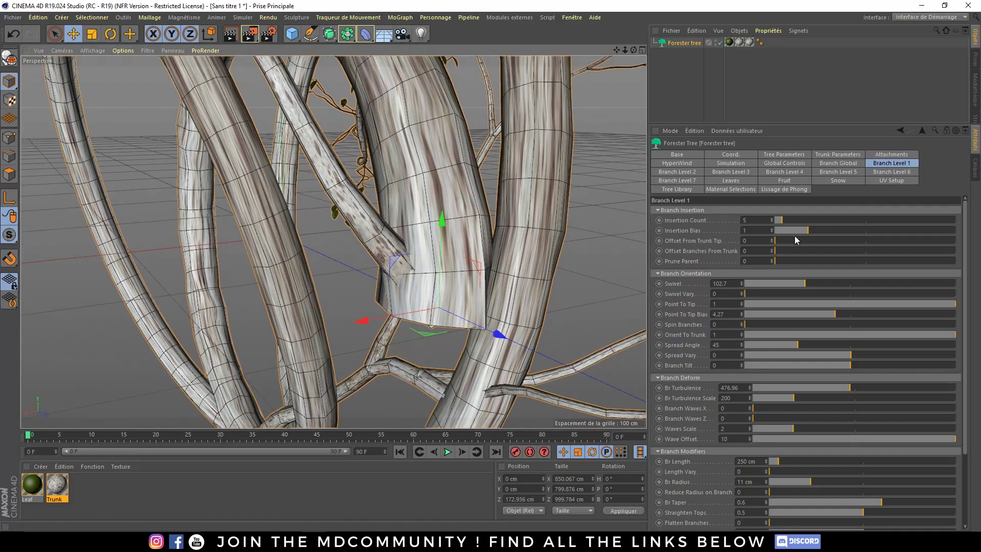
Step: Adjust Branch Level 1's Prune Parent to 0.02 so the first branches start slightly above the trunk base
{"action": "left_click_drag", "start_coordinate": [777, 261], "coordinate": [782, 261]}
{"action": "left_click_drag", "start_coordinate": [427, 266], "coordinate": [423, 313], "text": "alt"}
{"action": "scroll", "coordinate": [425, 292], "scroll_direction": "down", "scroll_amount": 5}
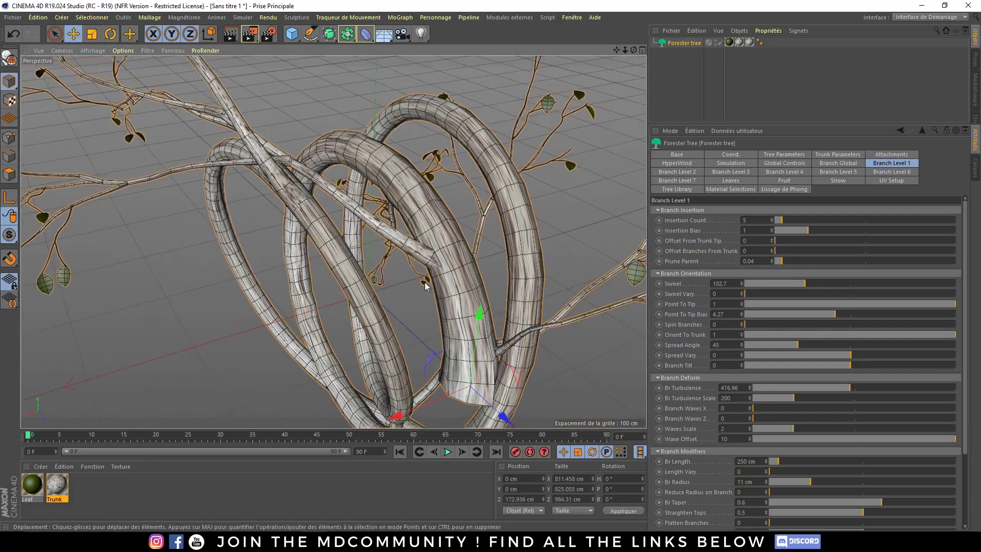
{"action": "left_click_drag", "start_coordinate": [784, 259], "coordinate": [779, 262]}
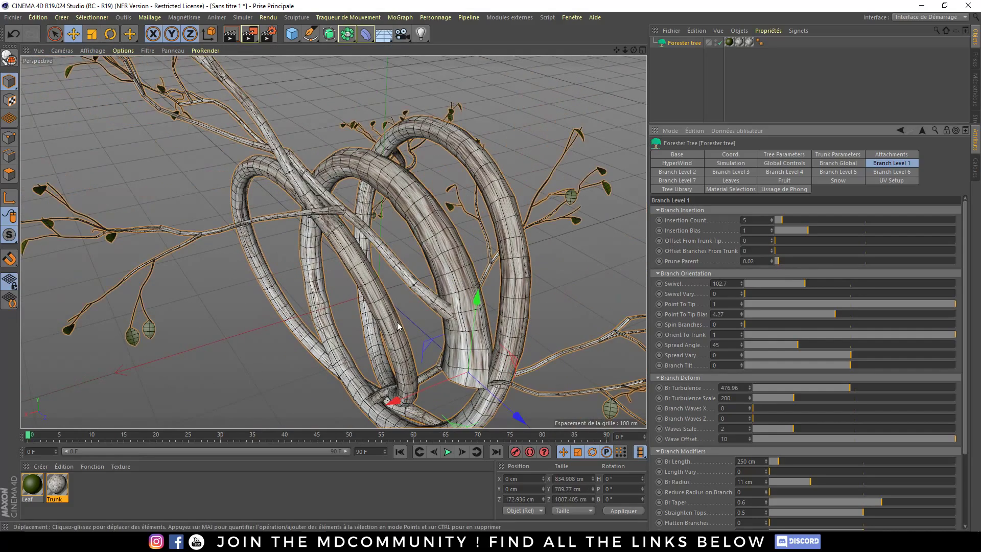
{"action": "left_click_drag", "start_coordinate": [438, 264], "coordinate": [377, 209], "text": "alt"}
{"action": "scroll", "coordinate": [385, 249], "scroll_direction": "down", "scroll_amount": 3}
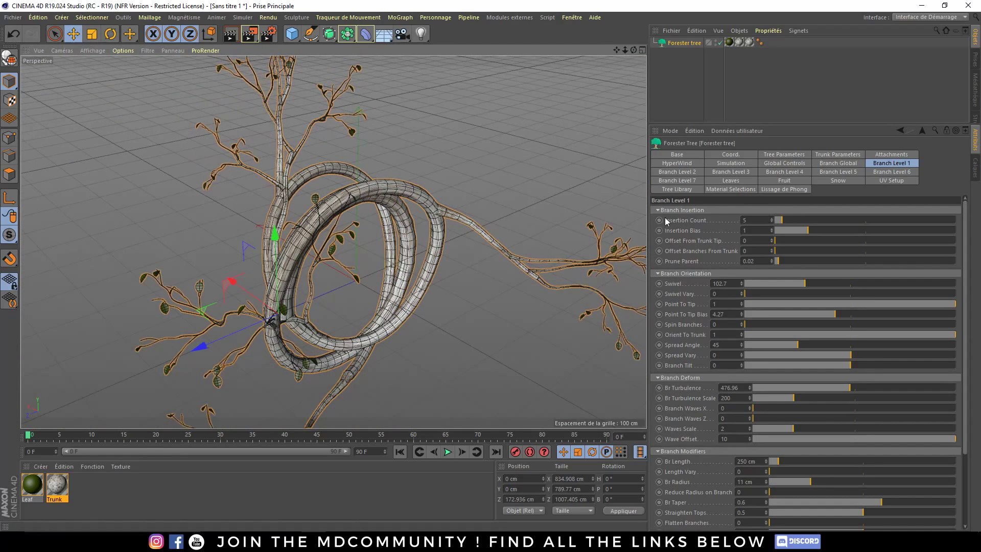
Step: Set Branch Level 1's Insertion Count to 14 and inspect the branches around the trunk loops
{"action": "left_click_drag", "start_coordinate": [777, 223], "coordinate": [782, 222]}
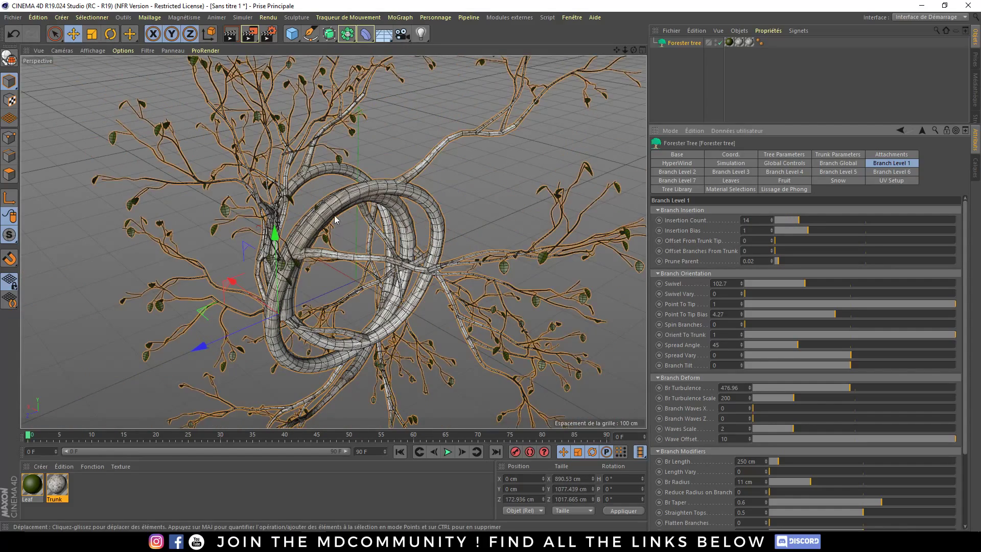
{"action": "scroll", "coordinate": [522, 123], "scroll_direction": "up", "scroll_amount": 5}
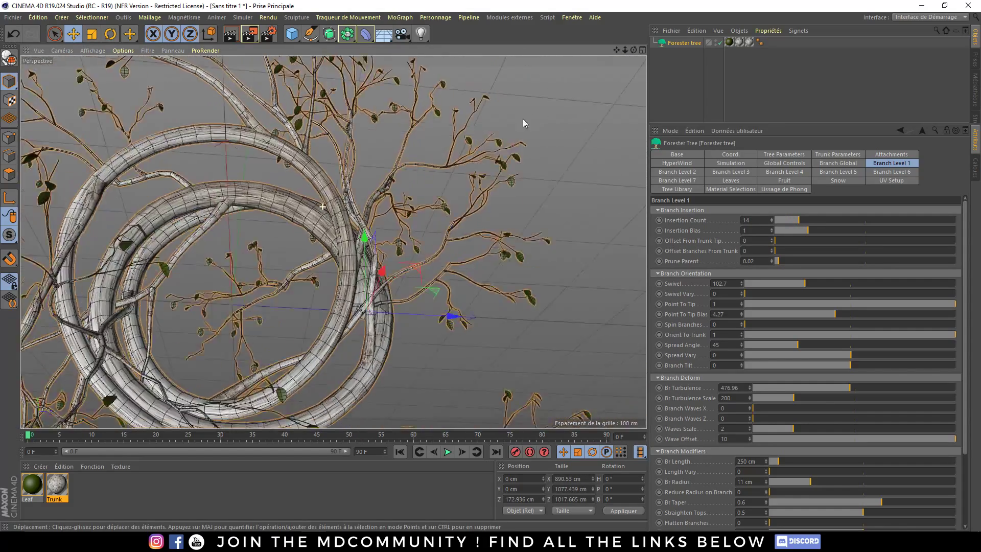
{"action": "left_click_drag", "start_coordinate": [523, 120], "coordinate": [390, 192], "text": "alt"}
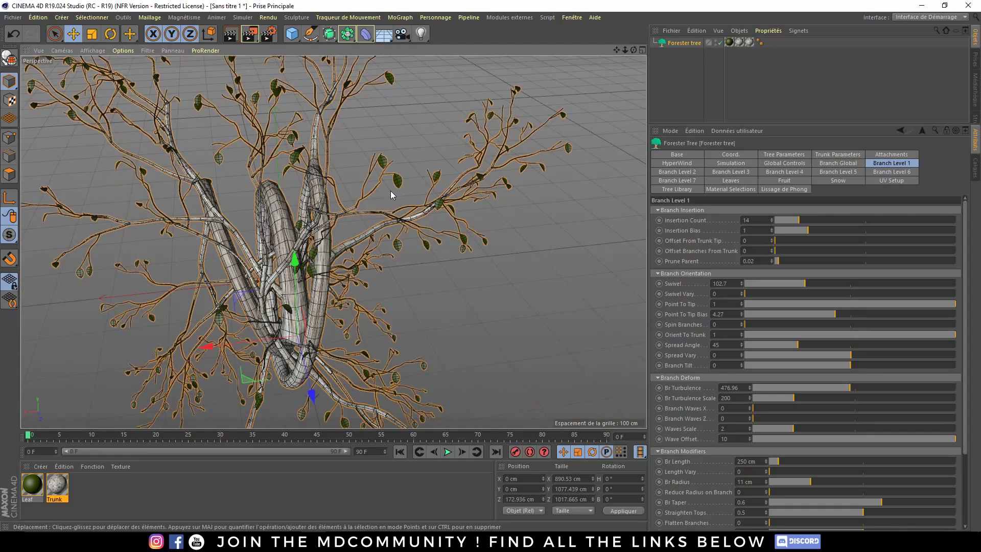
{"action": "left_click_drag", "start_coordinate": [268, 196], "coordinate": [353, 184], "text": "alt"}
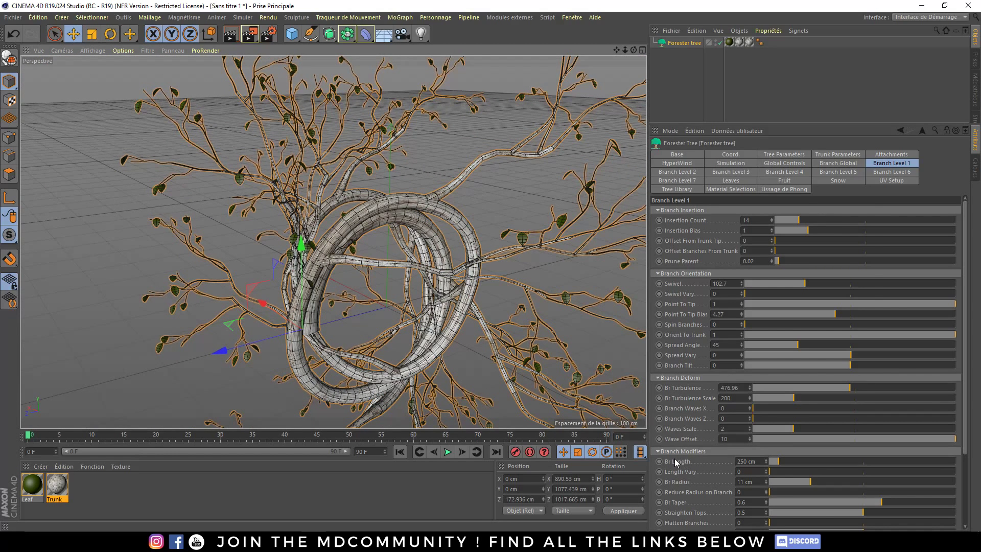
Step: Switch to Chrome, translate the French word "diminuer" into English with Google Translate, and return to Cinema 4D
{"action": "key", "text": "alt+Tab"}
{"action": "key", "text": "Tab"}
{"action": "key", "text": "Tab"}
{"action": "key", "text": "Tab"}
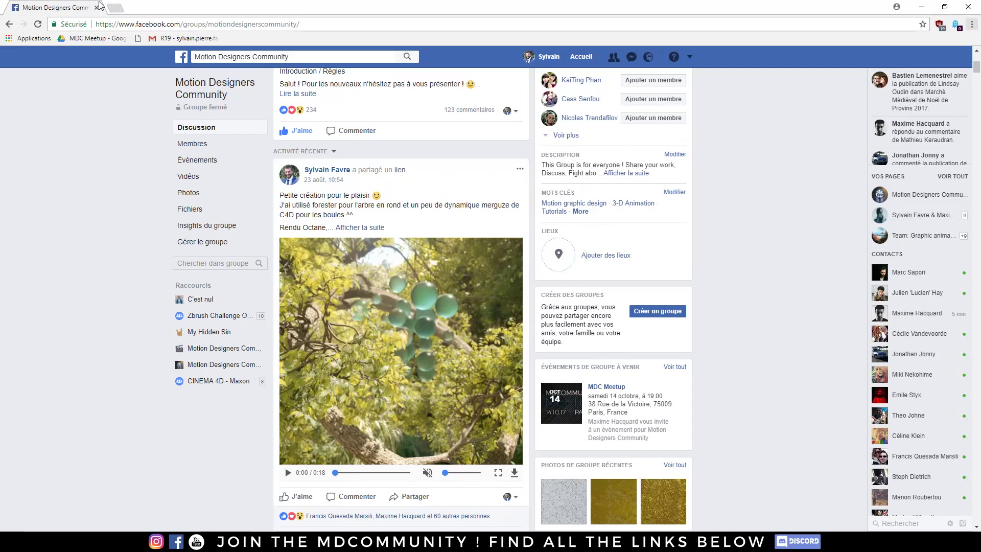
{"action": "left_click", "coordinate": [116, 7]}
{"action": "type", "text": "tran"}
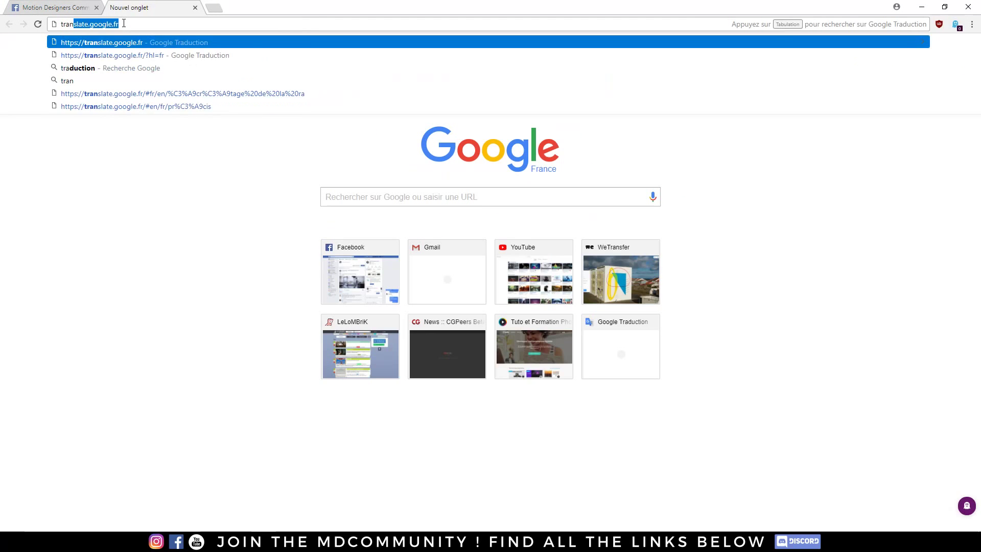
{"action": "key", "text": "Return"}
{"action": "type", "text": "d"}
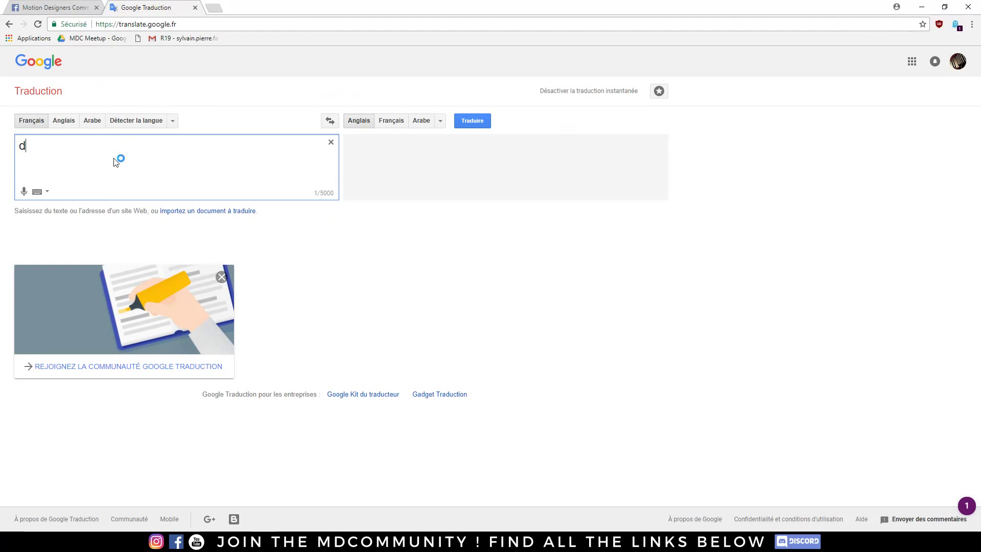
{"action": "type", "text": "iminuer"}
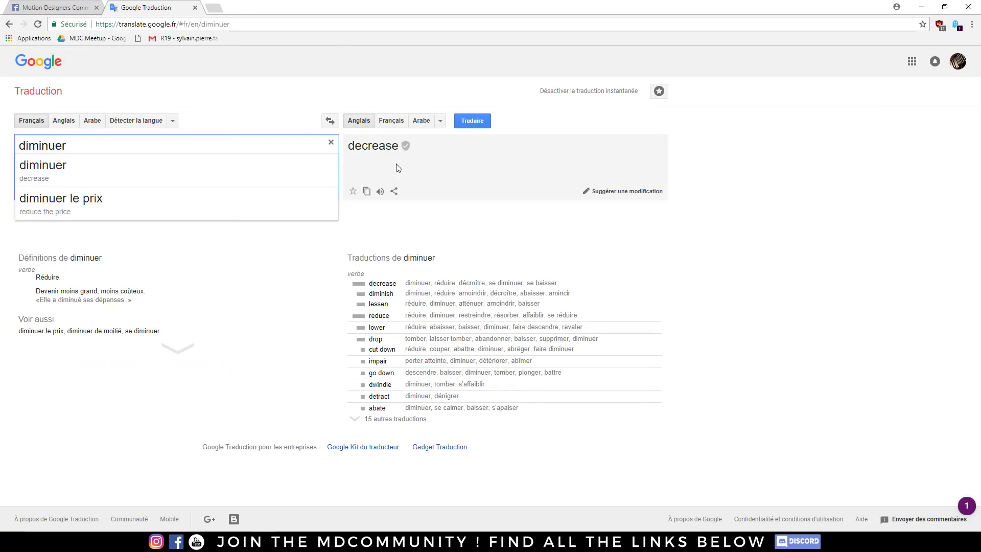
{"action": "key", "text": "alt+Tab"}
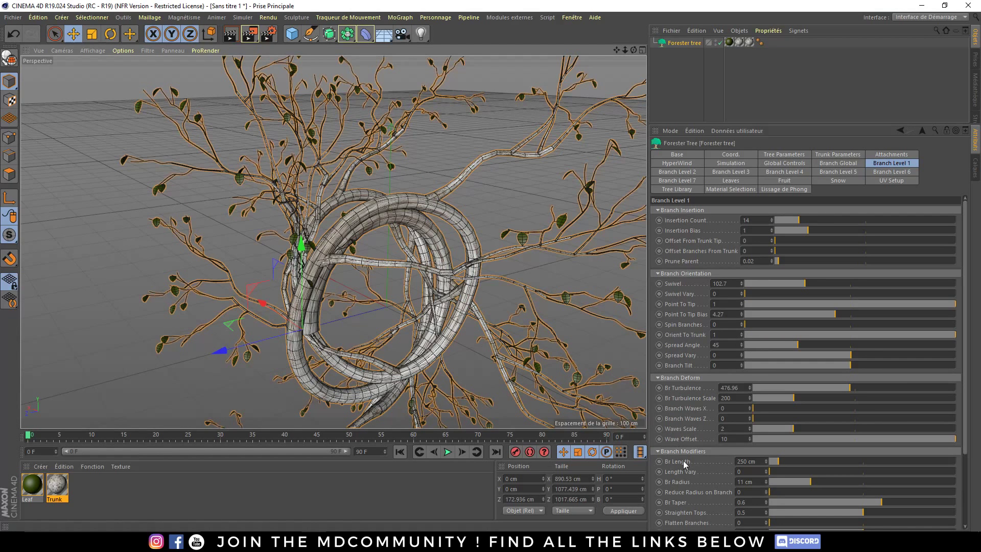
Step: Shorten Branch Level 1's Br Length to about 88.6 cm and Branch Level 2's Length to about 31.3 cm
{"action": "left_click_drag", "start_coordinate": [777, 465], "coordinate": [772, 463]}
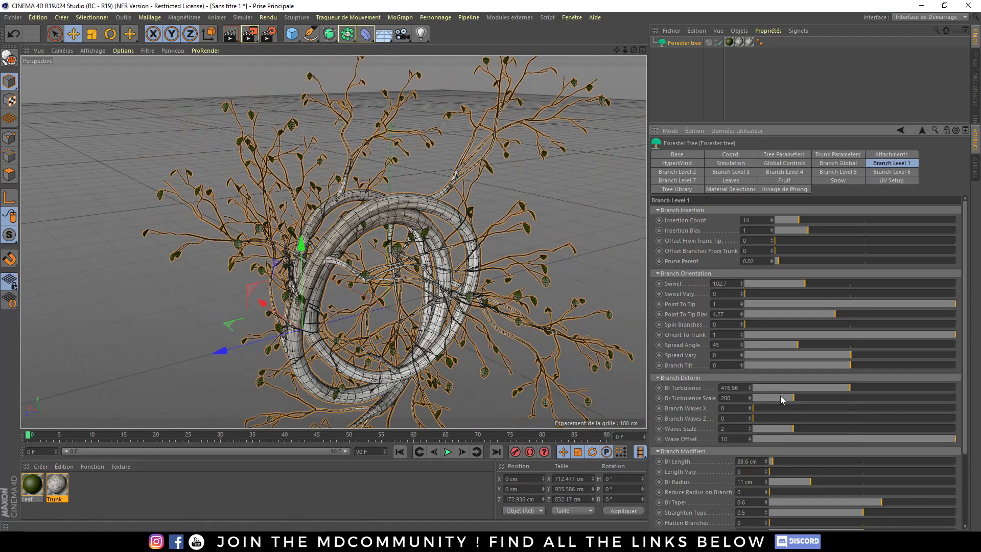
{"action": "left_click", "coordinate": [674, 172]}
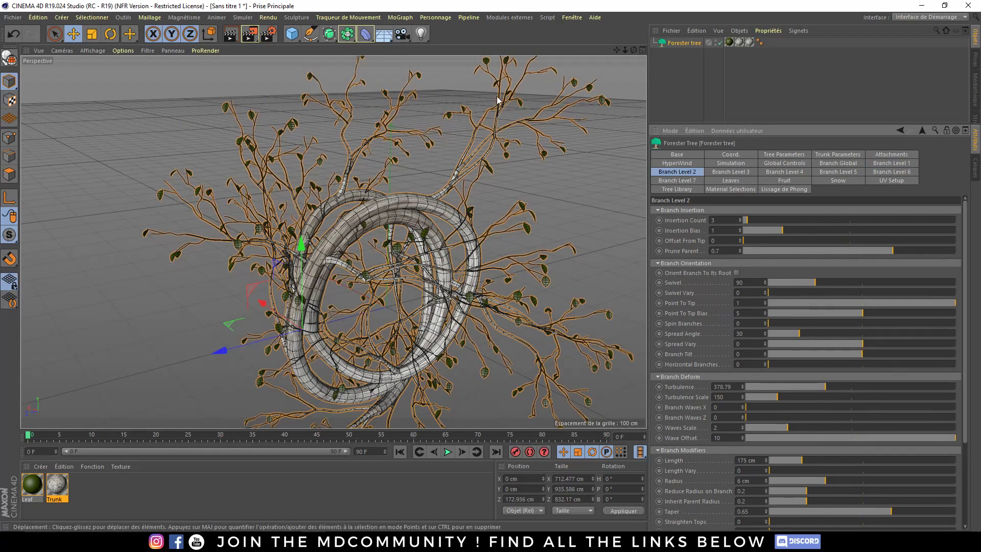
{"action": "left_click_drag", "start_coordinate": [791, 462], "coordinate": [775, 465]}
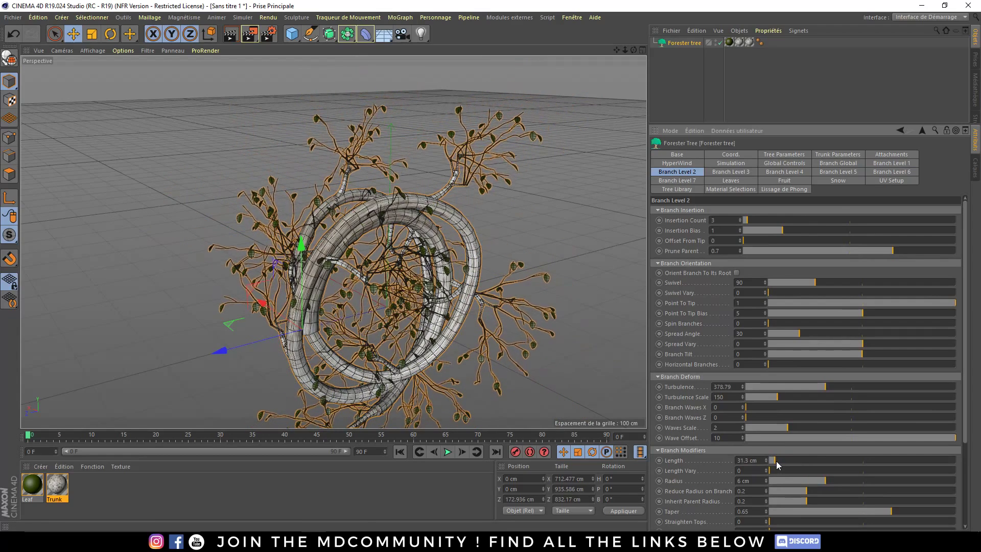
Step: Set Branch Level 3's Length to about 52.5 cm and frame the upper trunk loops from a low angle
{"action": "left_click", "coordinate": [724, 174]}
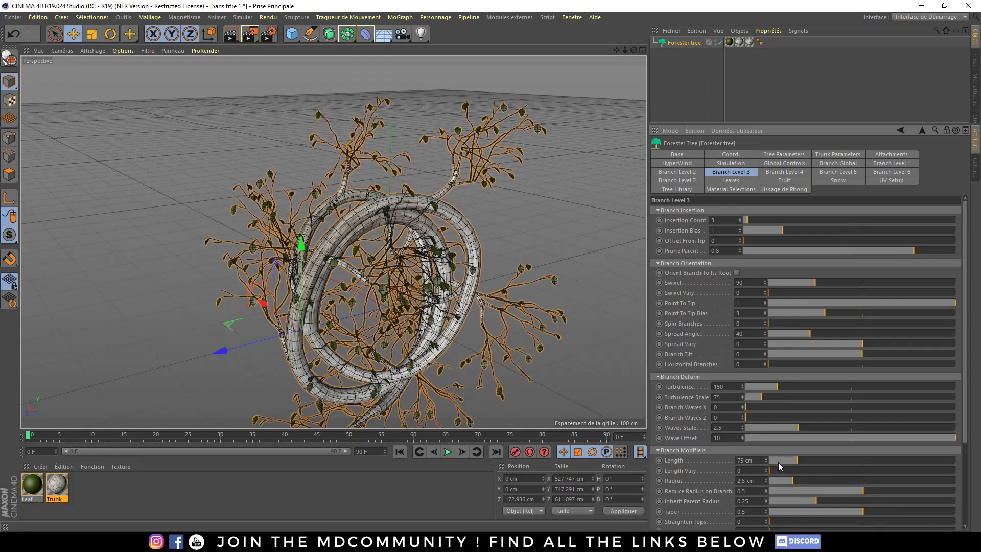
{"action": "left_click_drag", "start_coordinate": [780, 461], "coordinate": [789, 461]}
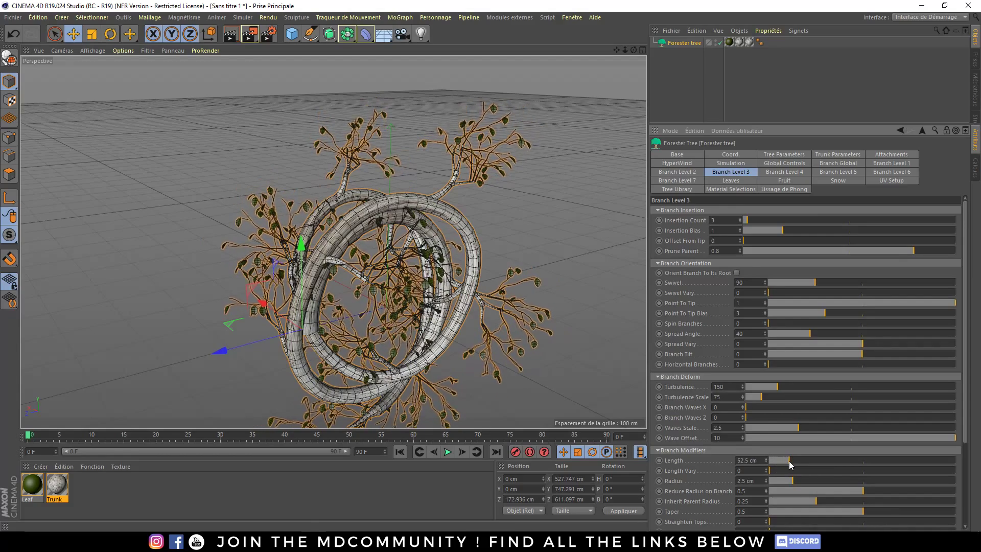
{"action": "left_click_drag", "start_coordinate": [363, 217], "coordinate": [334, 214], "text": "alt"}
{"action": "left_click_drag", "start_coordinate": [370, 185], "coordinate": [269, 92], "text": "alt"}
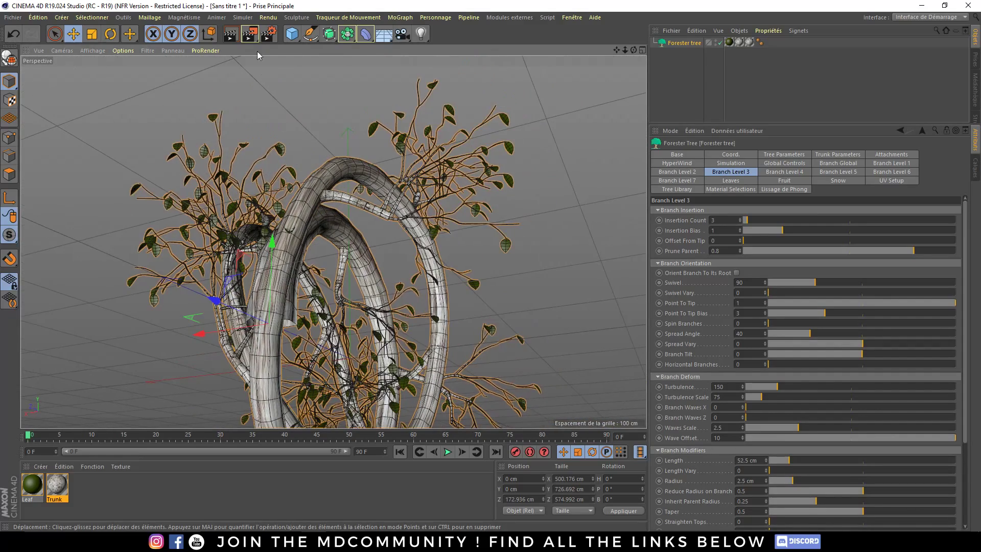
{"action": "left_click", "coordinate": [250, 34]}
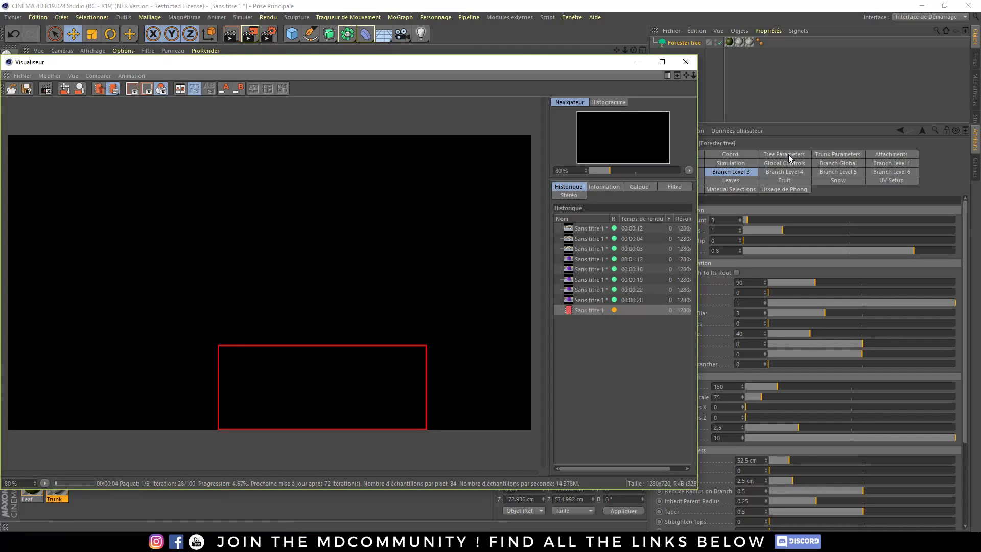
{"action": "left_click", "coordinate": [688, 63]}
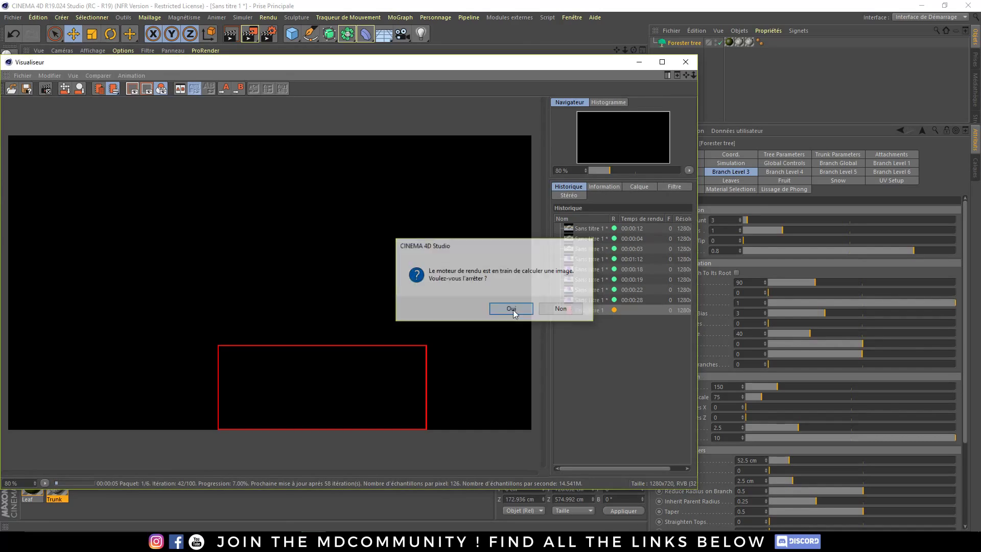
{"action": "left_click", "coordinate": [512, 308]}
Step: Change the render engine from ProRender to Standard in the render settings
{"action": "left_click", "coordinate": [268, 34]}
{"action": "left_click", "coordinate": [601, 124]}
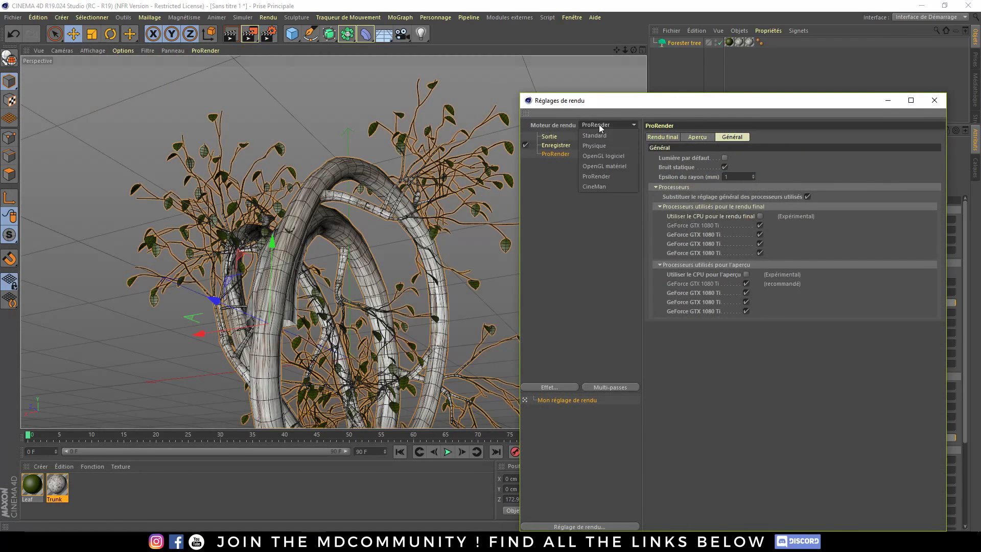
{"action": "left_click", "coordinate": [621, 139]}
{"action": "left_click", "coordinate": [934, 100]}
Step: Render the tree in the viewport and in the Picture Viewer, and reposition the render window
{"action": "left_click", "coordinate": [234, 33]}
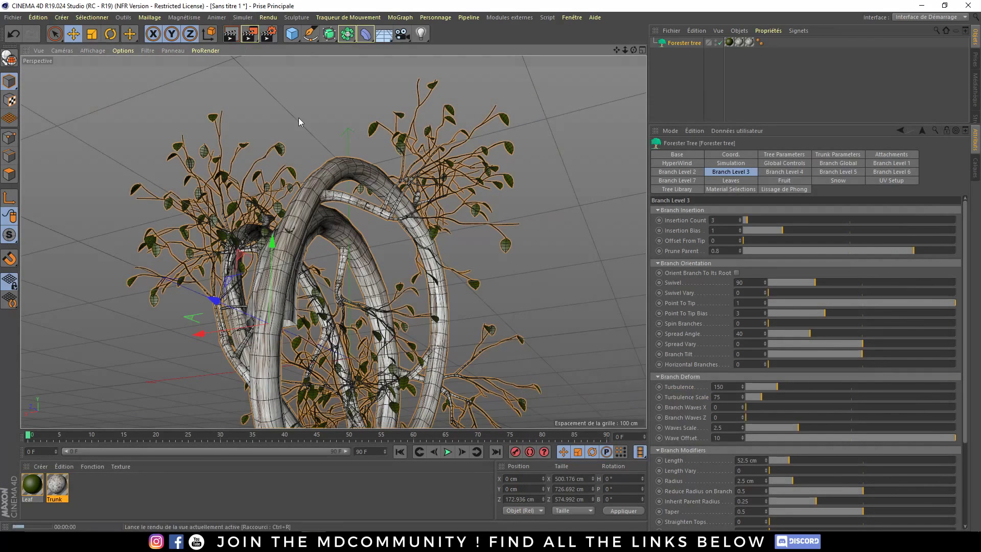
{"action": "key", "text": "shift+r"}
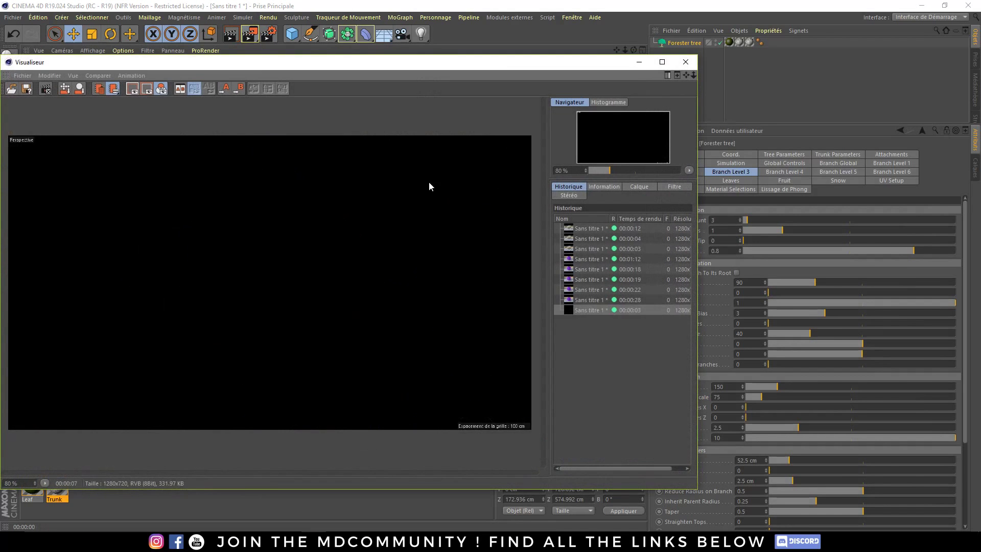
{"action": "left_click_drag", "start_coordinate": [377, 62], "coordinate": [369, 131]}
Step: Examine the tree's Viewport Levels and Render Levels, comparing the viewport render with the Picture Viewer render
{"action": "left_click", "coordinate": [793, 156]}
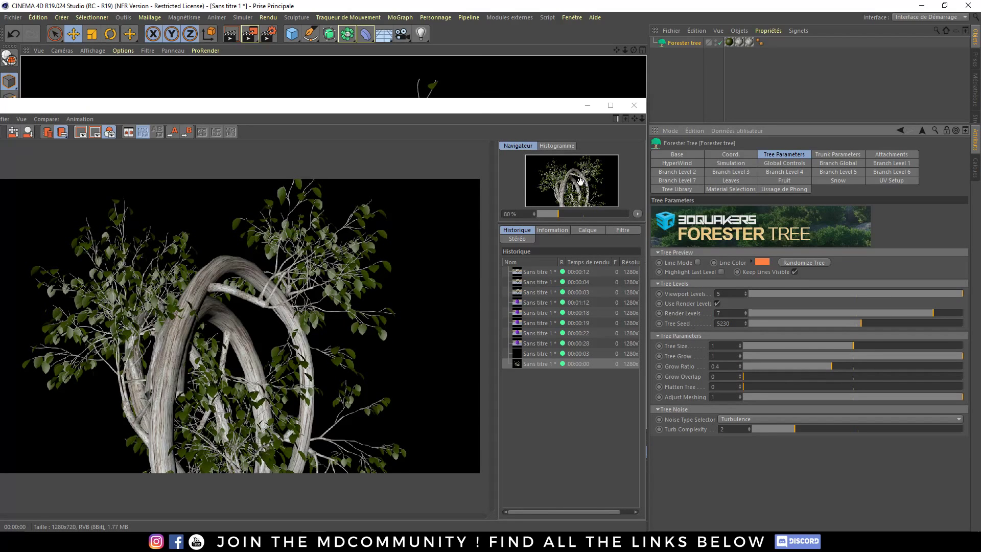
{"action": "left_click", "coordinate": [725, 314]}
{"action": "left_click", "coordinate": [729, 297]}
{"action": "left_click", "coordinate": [732, 445]}
{"action": "left_click_drag", "start_coordinate": [343, 107], "coordinate": [402, 351]}
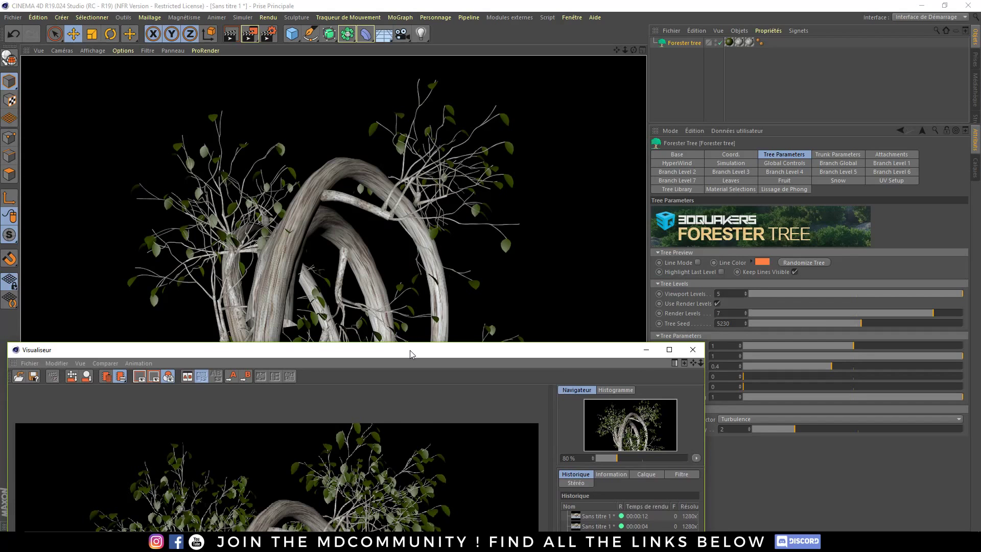
{"action": "left_click_drag", "start_coordinate": [410, 350], "coordinate": [385, 110]}
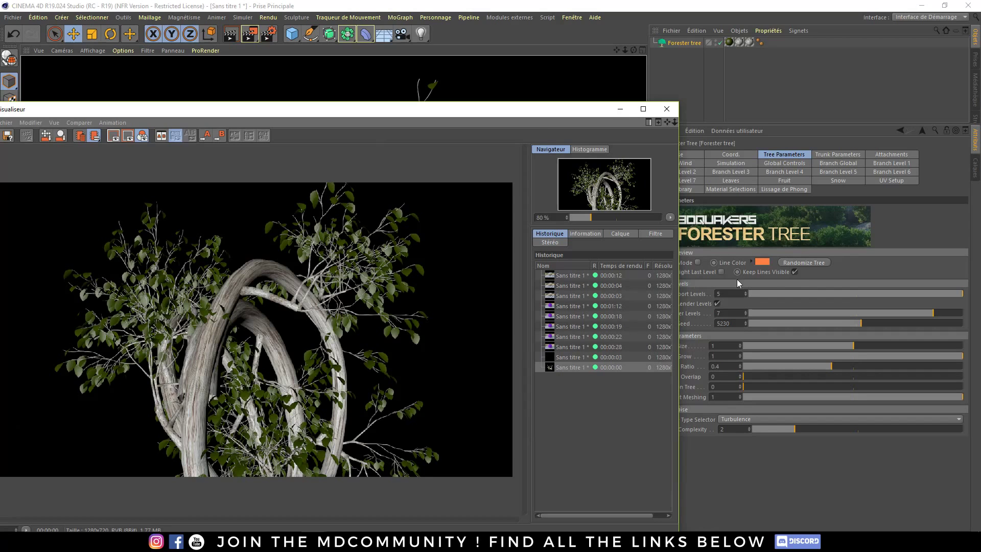
{"action": "left_click_drag", "start_coordinate": [535, 115], "coordinate": [481, 212]}
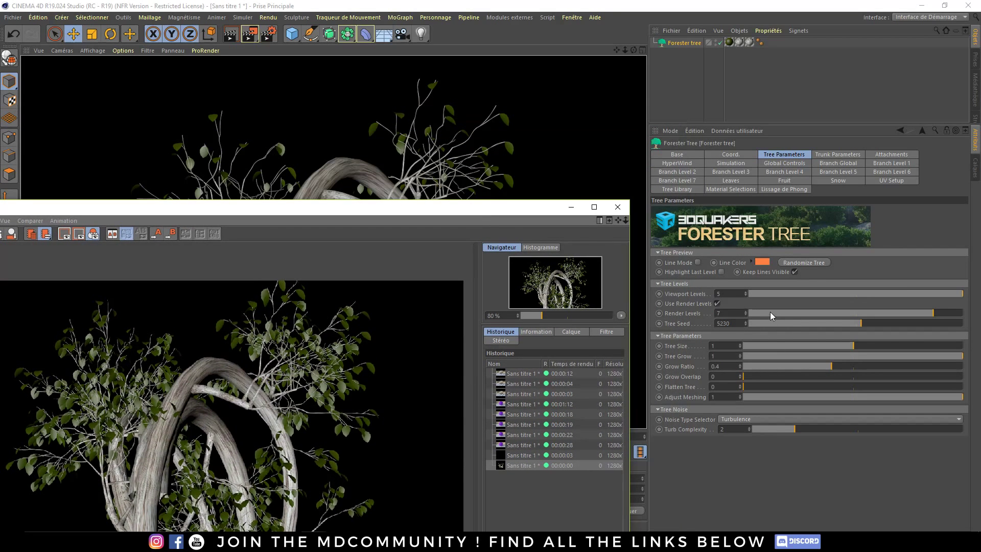
Step: Set the tree's Render Levels to 8 and render it in the Picture Viewer
{"action": "left_click", "coordinate": [745, 312]}
{"action": "left_click", "coordinate": [254, 36]}
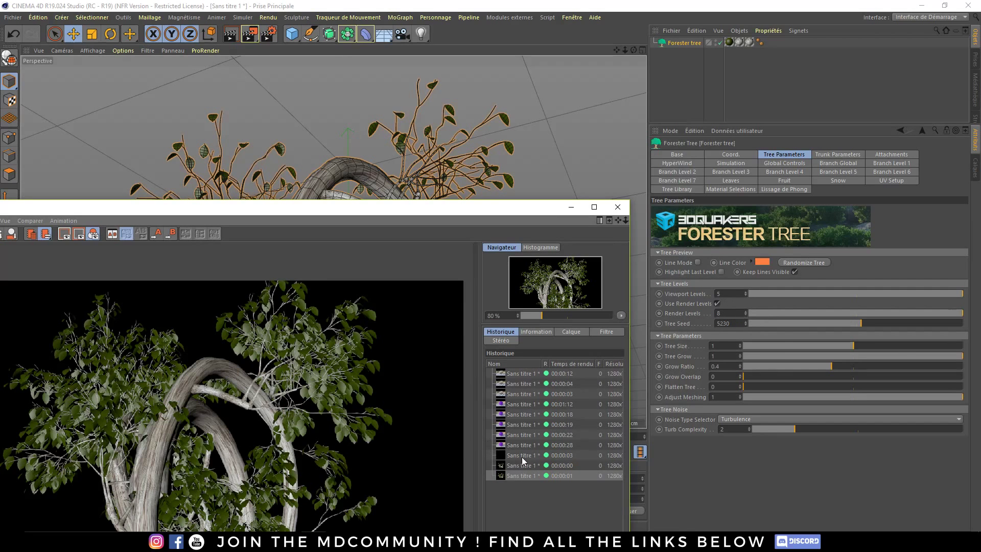
{"action": "left_click", "coordinate": [535, 475]}
Step: Set the Leaf Multiplier to 3 and the tree's Render Levels to 7
{"action": "left_click", "coordinate": [749, 182]}
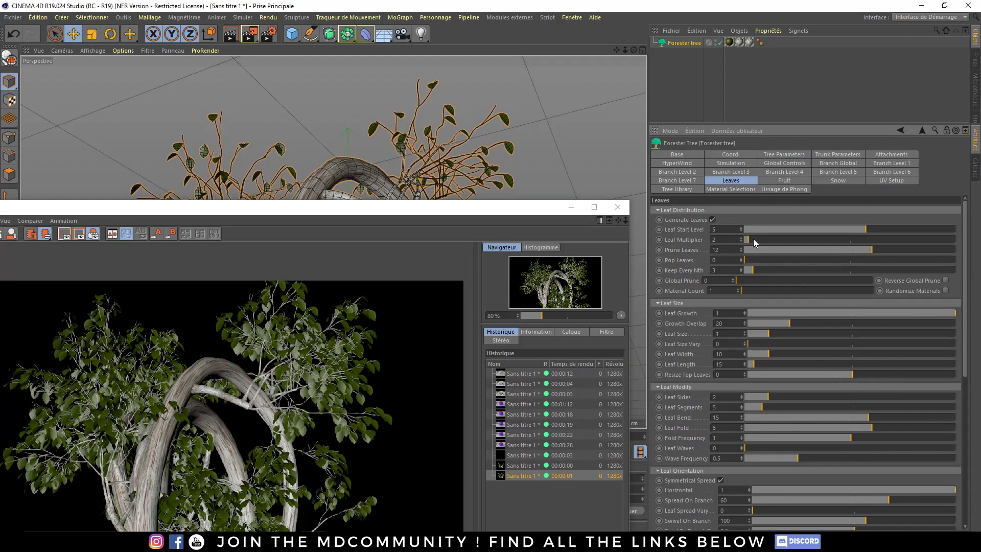
{"action": "left_click", "coordinate": [754, 239]}
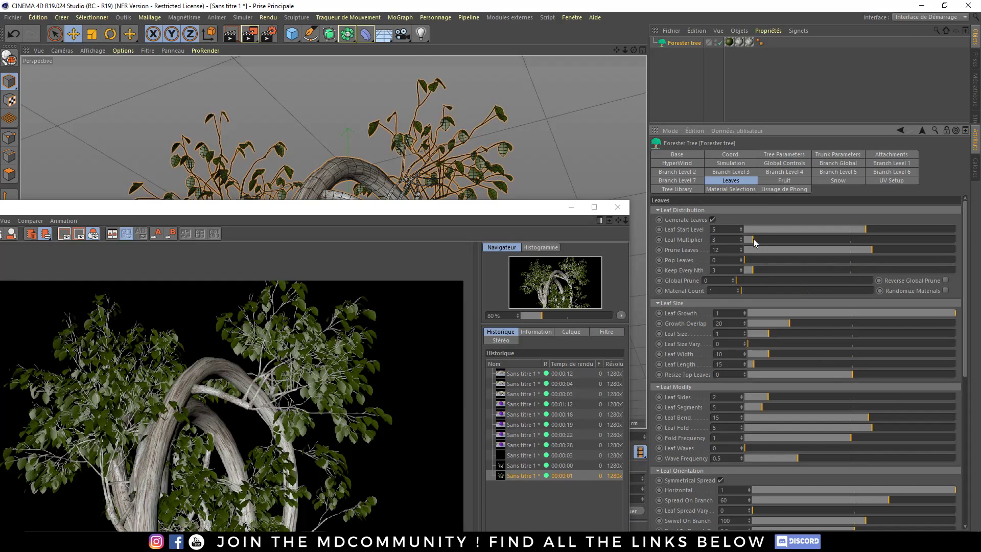
{"action": "left_click", "coordinate": [790, 155]}
{"action": "scroll", "coordinate": [772, 309], "scroll_direction": "down", "scroll_amount": 1}
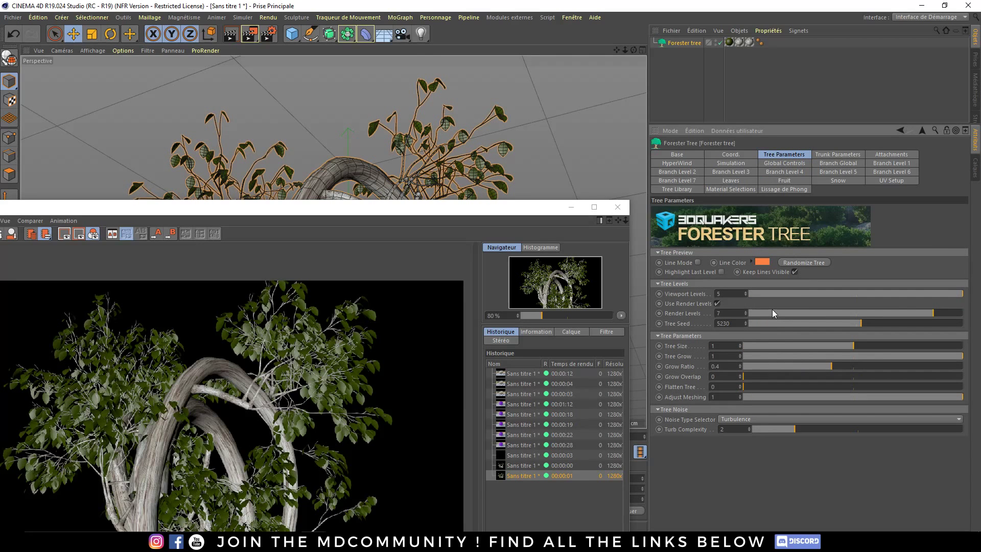
Step: Render the tree in the Picture Viewer and compare the result with the earlier renders in the history
{"action": "left_click", "coordinate": [250, 34]}
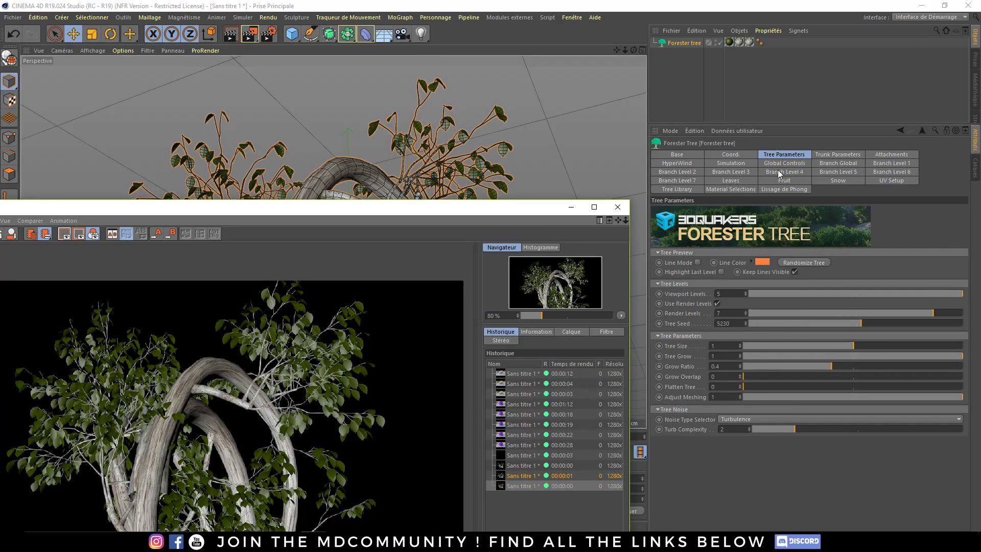
{"action": "left_click", "coordinate": [529, 469]}
{"action": "left_click", "coordinate": [528, 486]}
{"action": "left_click_drag", "start_coordinate": [311, 211], "coordinate": [306, 176]}
Step: Set the Leaf Multiplier to 2 and close the Picture Viewer
{"action": "left_click", "coordinate": [731, 180]}
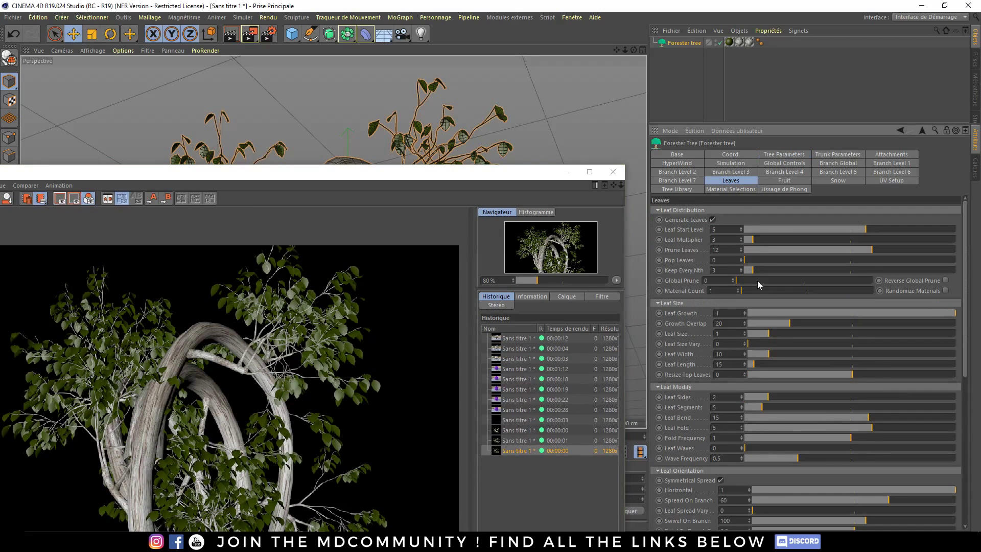
{"action": "left_click_drag", "start_coordinate": [761, 238], "coordinate": [747, 239]}
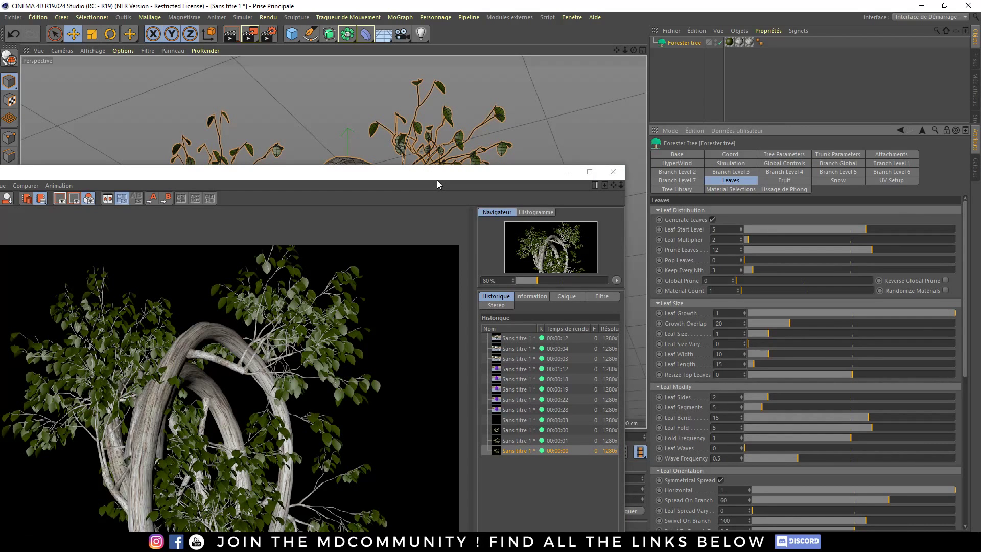
{"action": "left_click", "coordinate": [613, 172]}
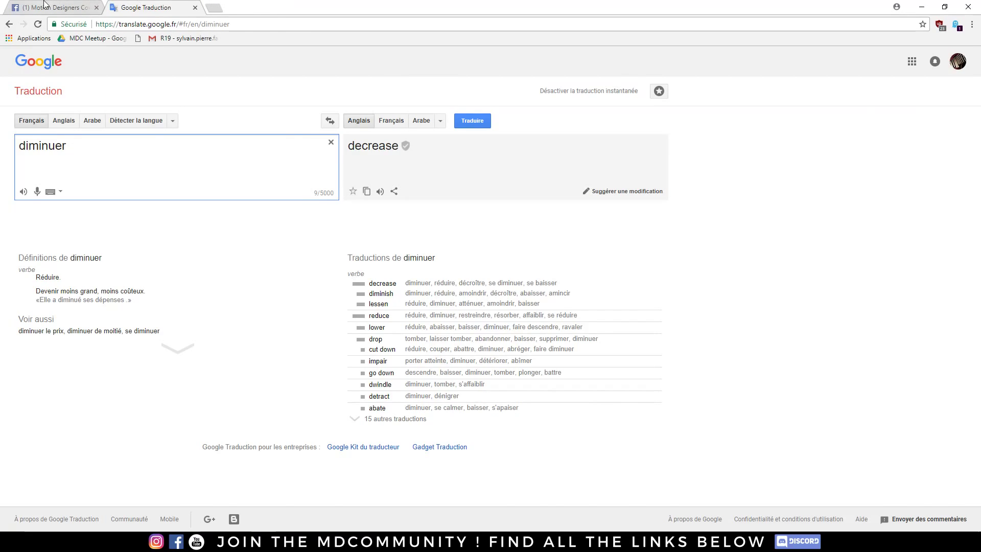
Step: Switch to the Motion Designers Community Facebook page in the browser and watch the tree video full screen, pausing it partway
{"action": "left_click", "coordinate": [51, 7]}
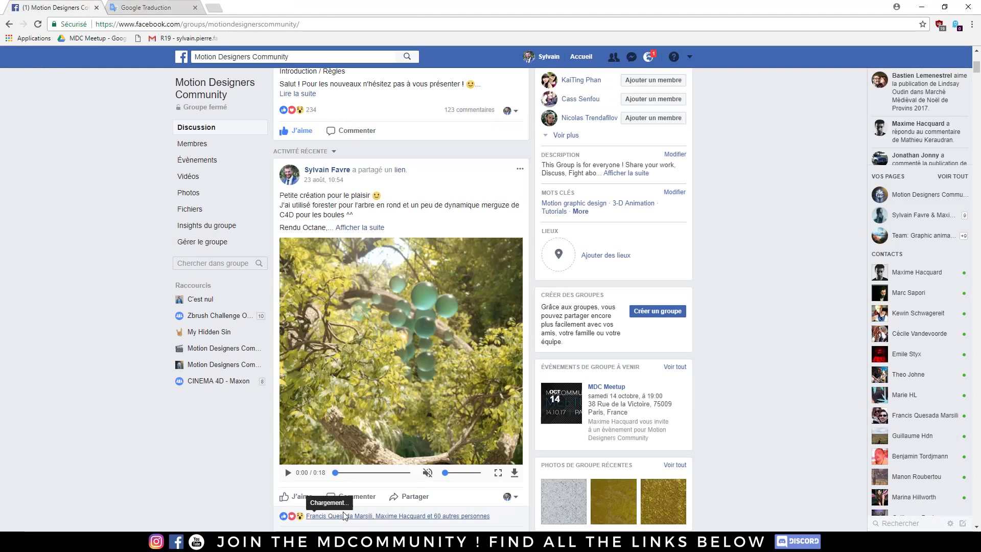
{"action": "left_click", "coordinate": [288, 472]}
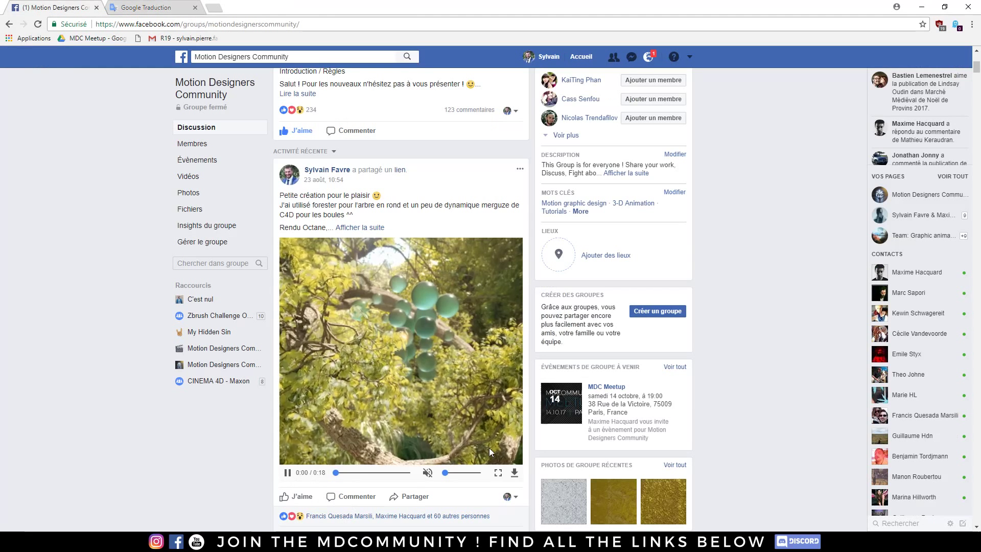
{"action": "left_click", "coordinate": [497, 473]}
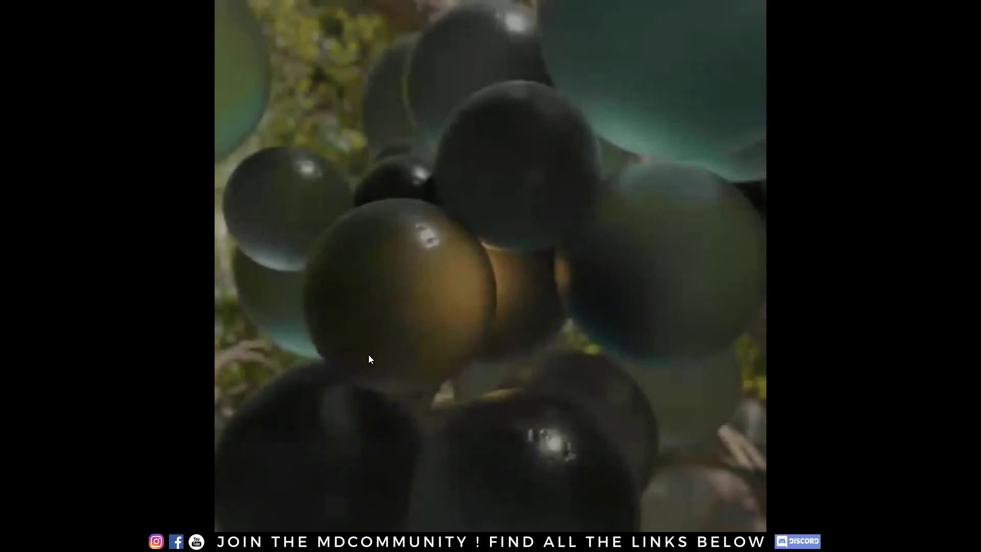
{"action": "key", "text": "Escape"}
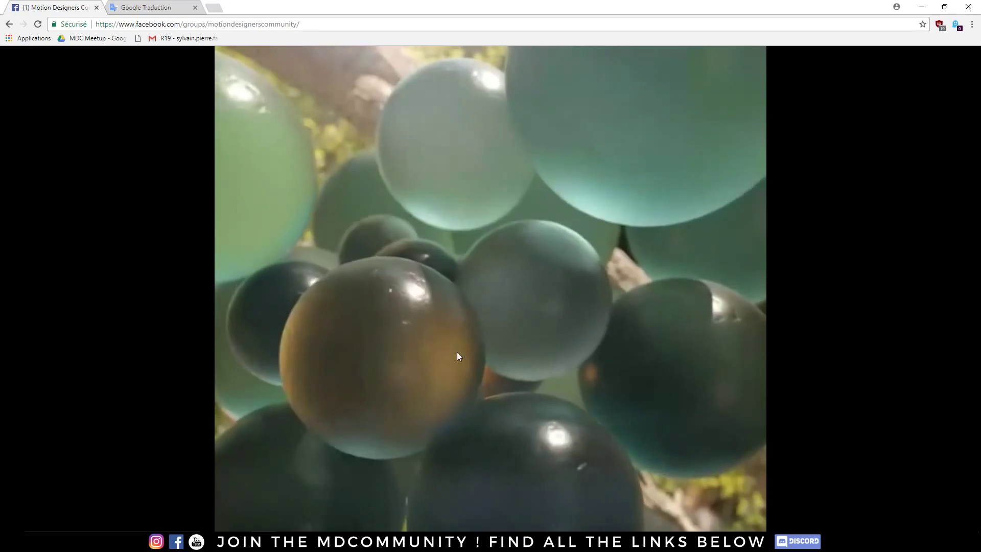
{"action": "left_click", "coordinate": [287, 474]}
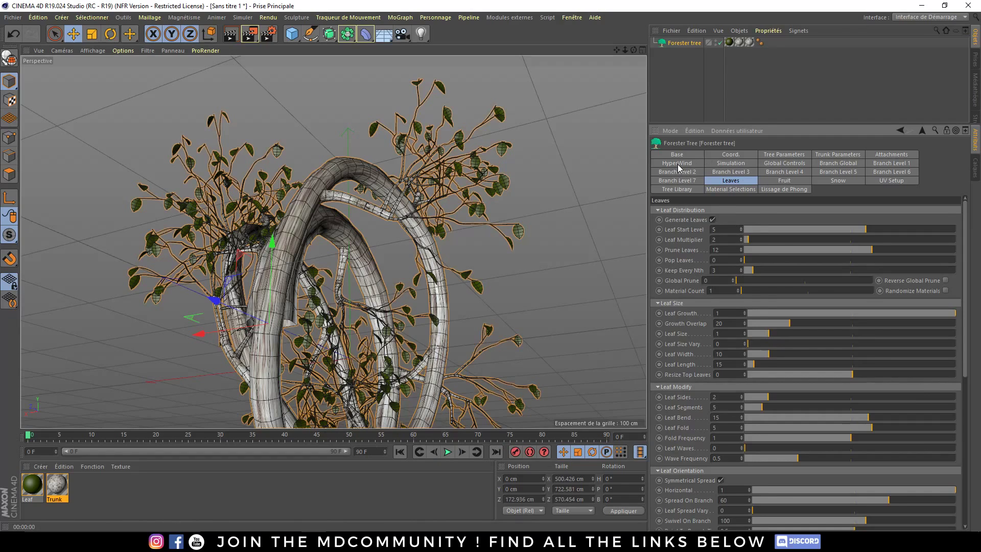
Step: Turn on Wind ON in the tree's HyperWind settings and play the animation briefly to preview the motion
{"action": "left_click", "coordinate": [678, 165]}
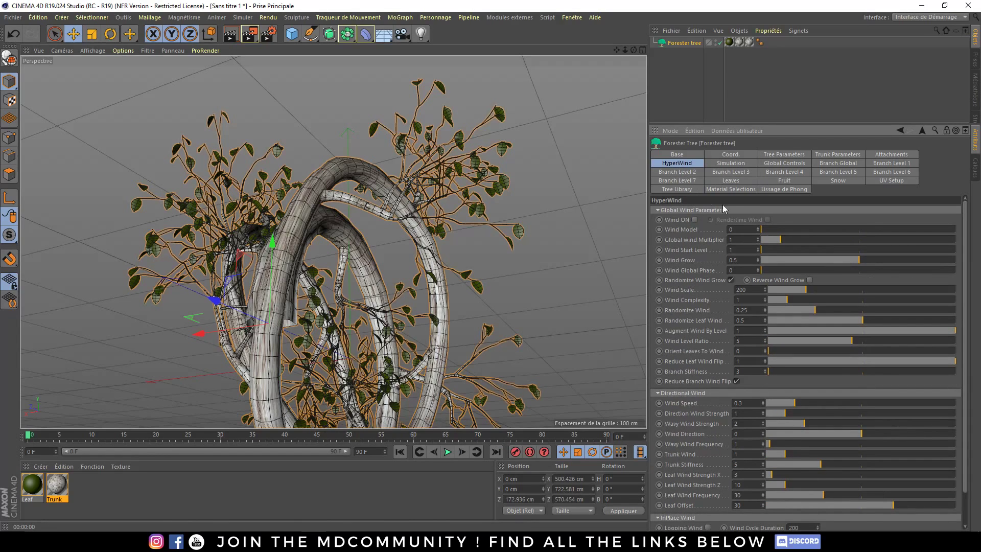
{"action": "left_click", "coordinate": [695, 219]}
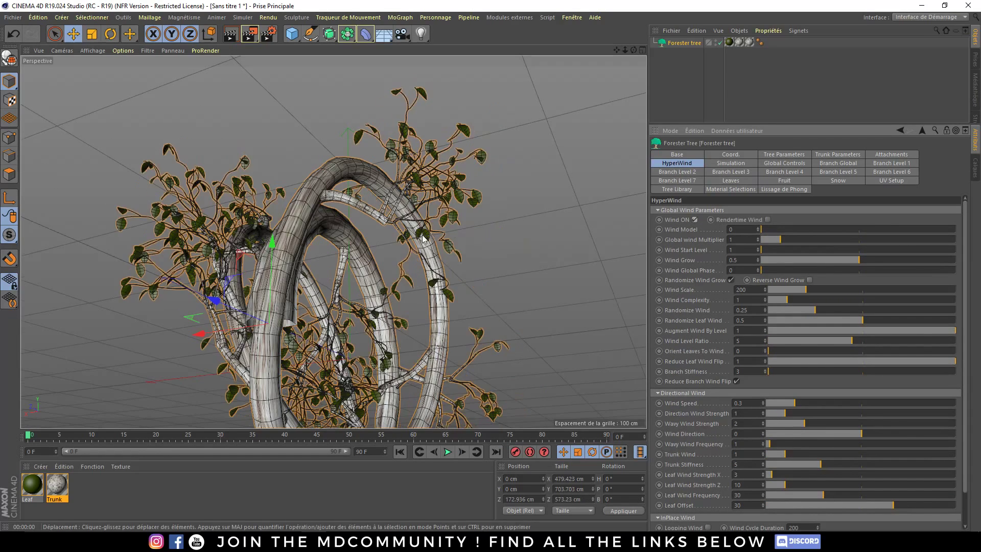
{"action": "left_click", "coordinate": [448, 452]}
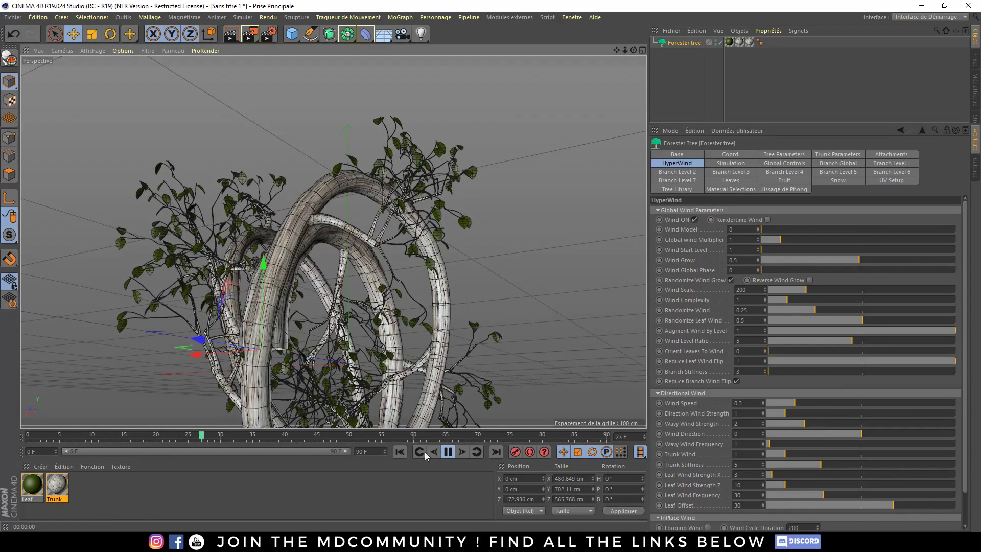
{"action": "left_click", "coordinate": [448, 452]}
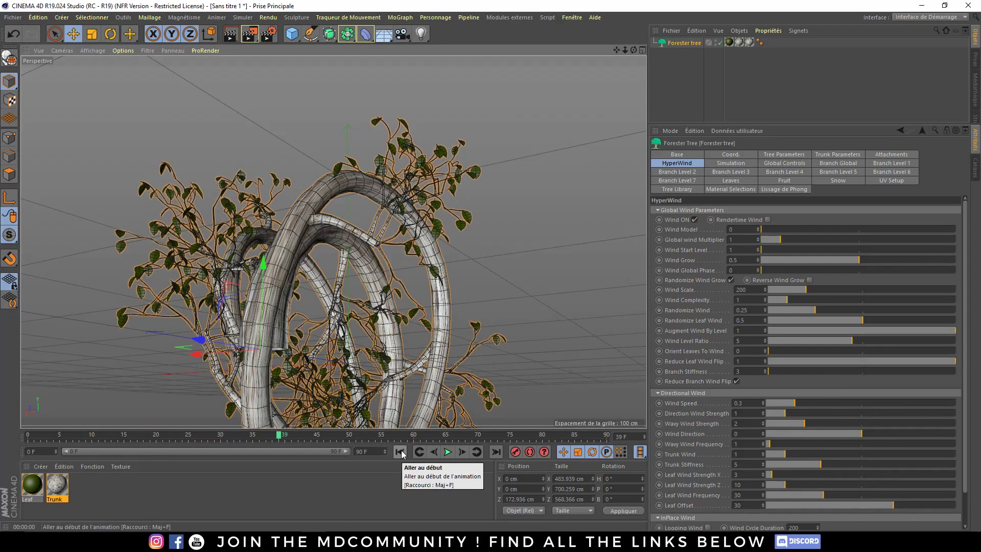
Step: Return the animation to frame 0 and frame the whole looping tree
{"action": "left_click_drag", "start_coordinate": [285, 247], "coordinate": [277, 300], "text": "alt"}
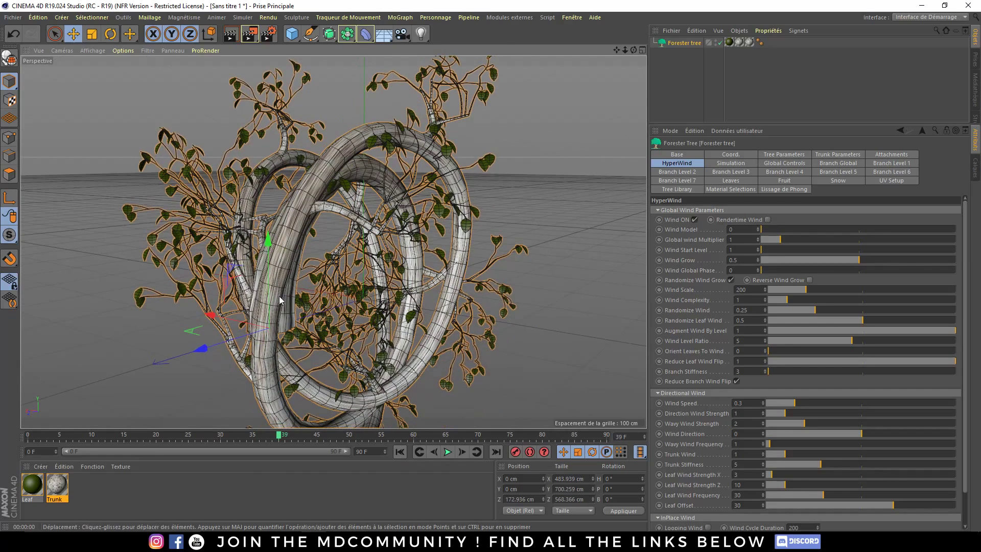
{"action": "left_click", "coordinate": [399, 455]}
{"action": "right_click_drag", "start_coordinate": [368, 214], "coordinate": [336, 224], "text": "alt"}
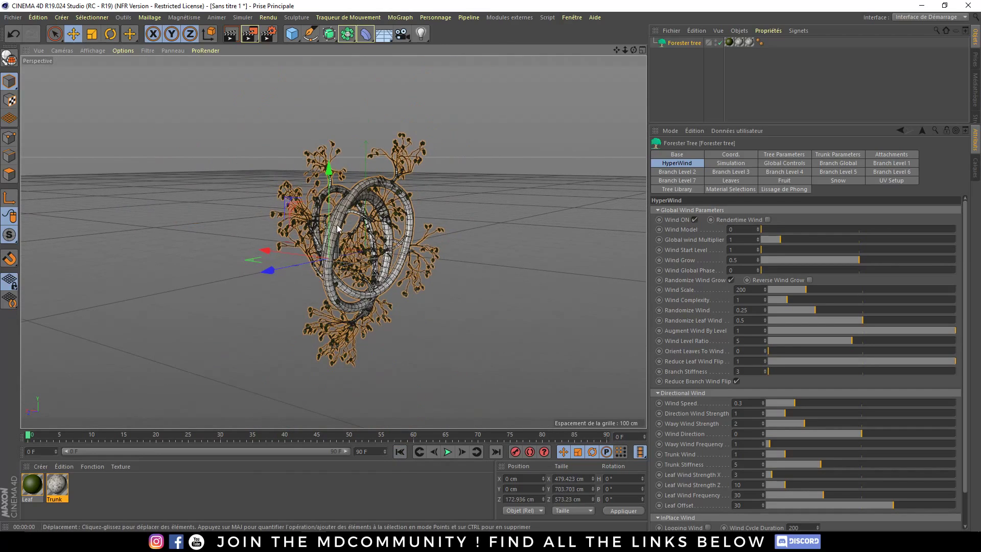
{"action": "left_click", "coordinate": [347, 34]}
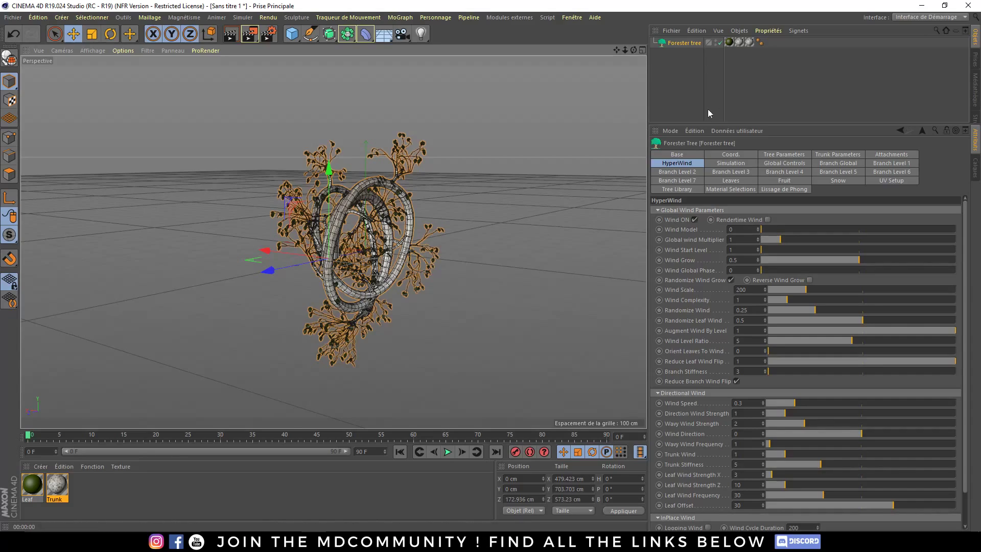
Step: Enable Rendertime Wind for the tree and play the animation, stopping at frame 66
{"action": "scroll", "coordinate": [360, 210], "scroll_direction": "up", "scroll_amount": 5}
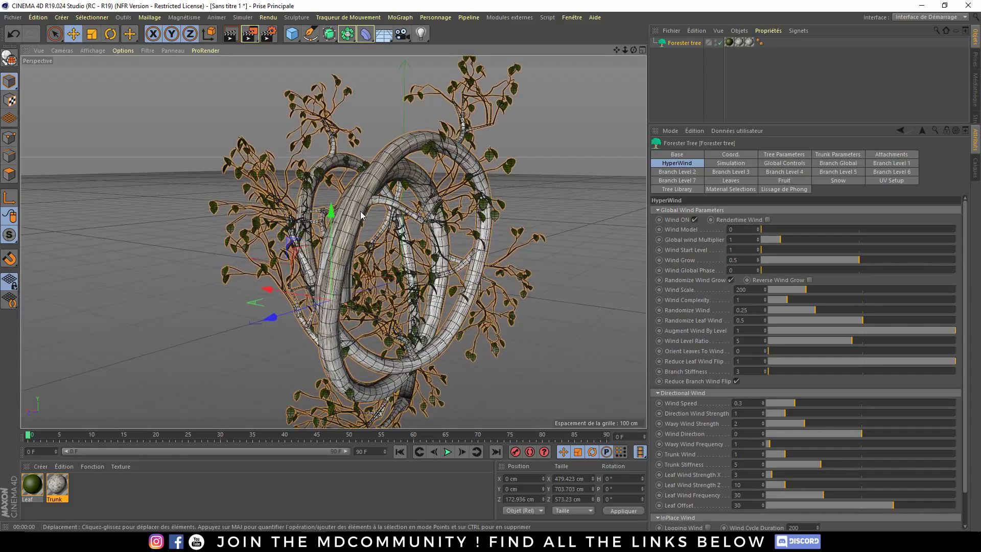
{"action": "mouse_move", "coordinate": [360, 211]}
{"action": "left_mouse_down", "text": "alt"}
{"action": "mouse_move", "coordinate": [461, 241]}
{"action": "mouse_move", "coordinate": [359, 212]}
{"action": "mouse_move", "coordinate": [345, 218]}
{"action": "left_mouse_up", "text": "alt"}
{"action": "left_click", "coordinate": [767, 219]}
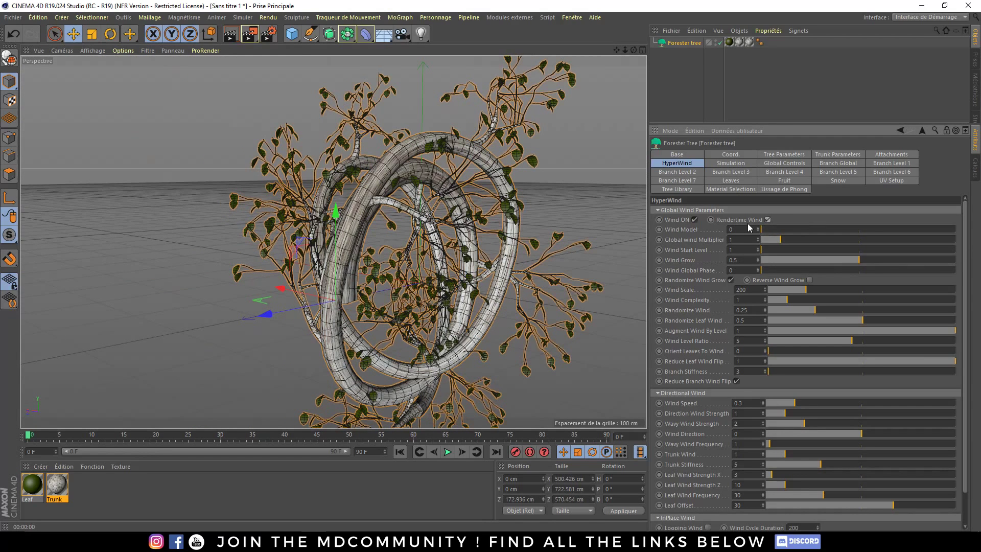
{"action": "left_click", "coordinate": [448, 452]}
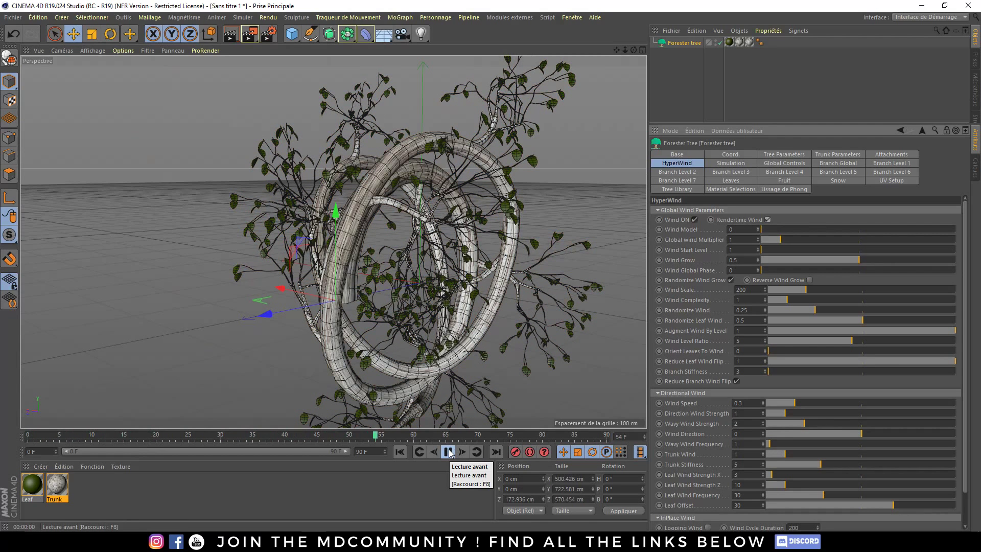
{"action": "left_click", "coordinate": [449, 453]}
Step: Render the current frame with wind in the Picture Viewer, inspect it against the viewport, and close the window
{"action": "left_click", "coordinate": [250, 34]}
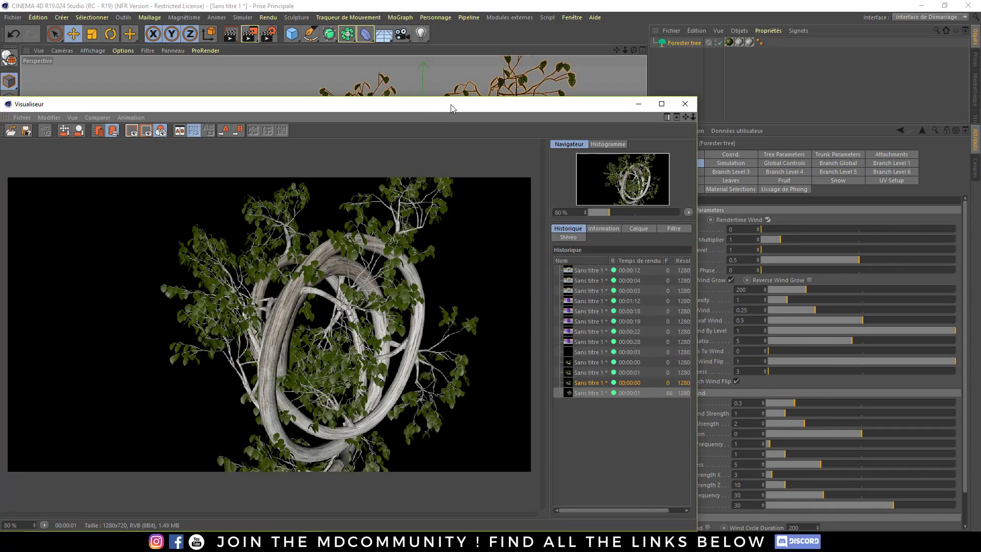
{"action": "left_click_drag", "start_coordinate": [450, 104], "coordinate": [590, 269]}
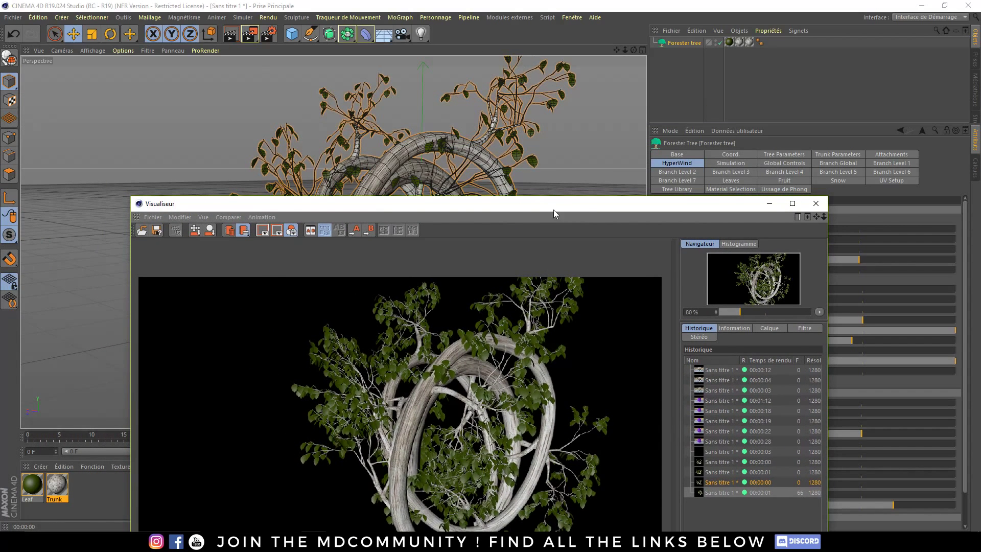
{"action": "left_click_drag", "start_coordinate": [553, 206], "coordinate": [532, 131]}
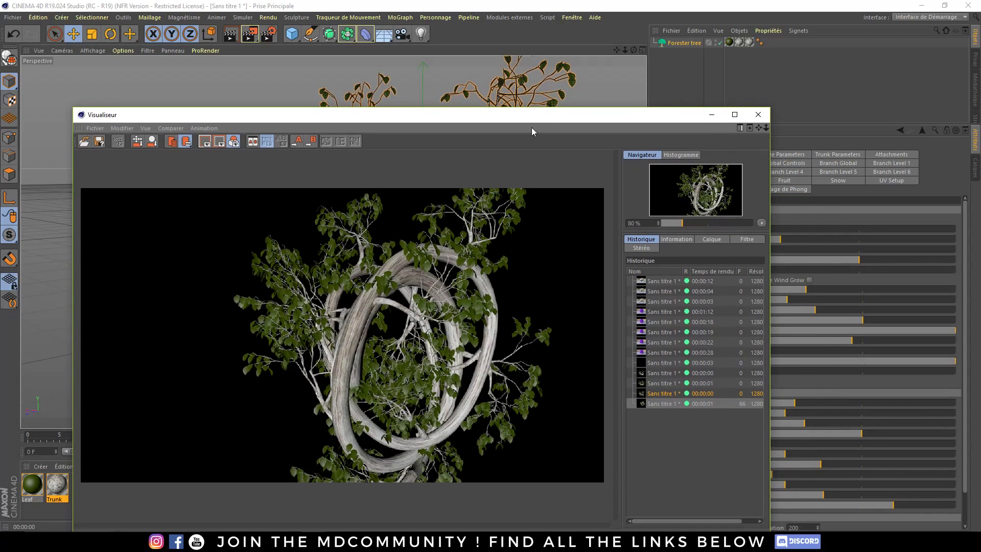
{"action": "left_click", "coordinate": [758, 114]}
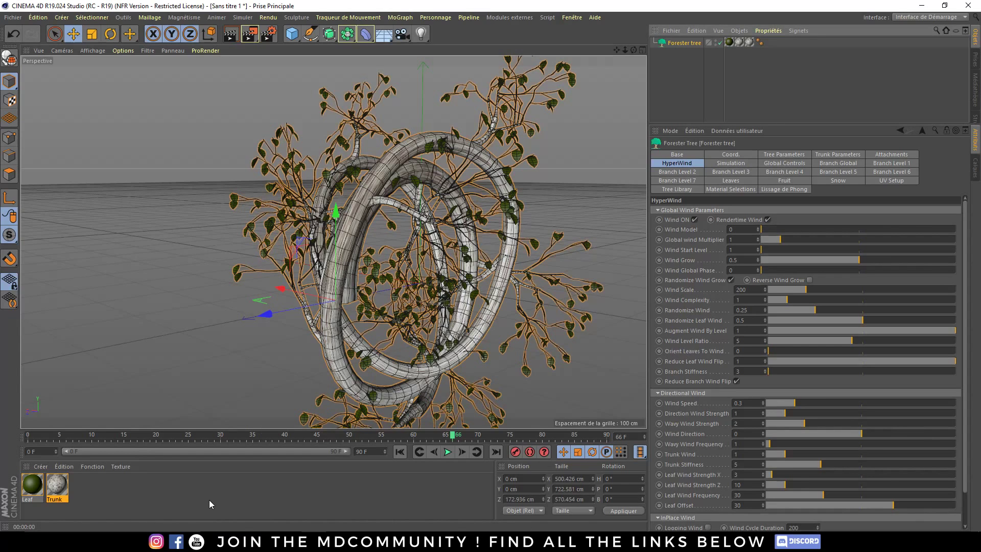
Step: Deselect the Trunk material and enlarge the object list area above the attributes
{"action": "left_click", "coordinate": [290, 498]}
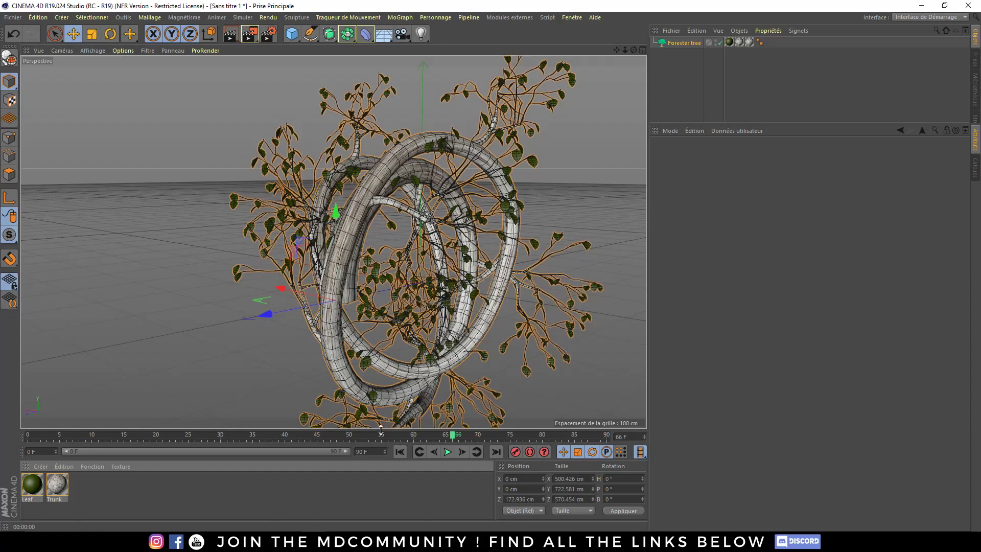
{"action": "left_click_drag", "start_coordinate": [434, 306], "coordinate": [394, 323], "text": "alt"}
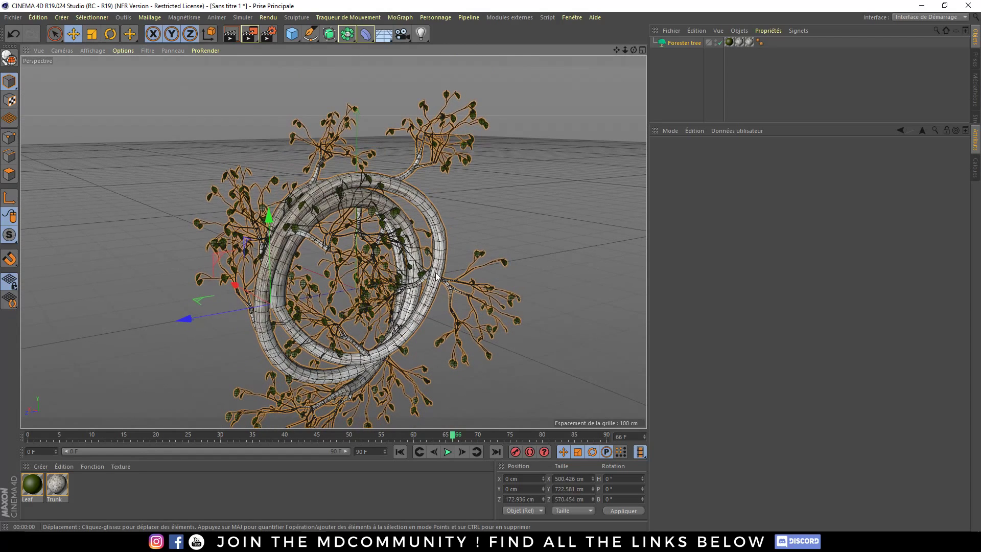
{"action": "left_click_drag", "start_coordinate": [958, 124], "coordinate": [958, 279]}
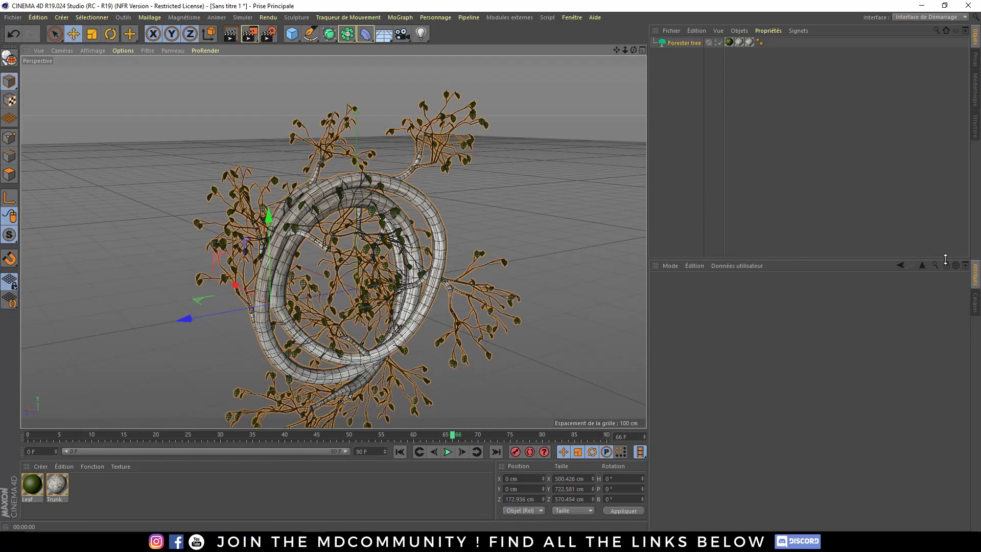
{"action": "left_click", "coordinate": [975, 133]}
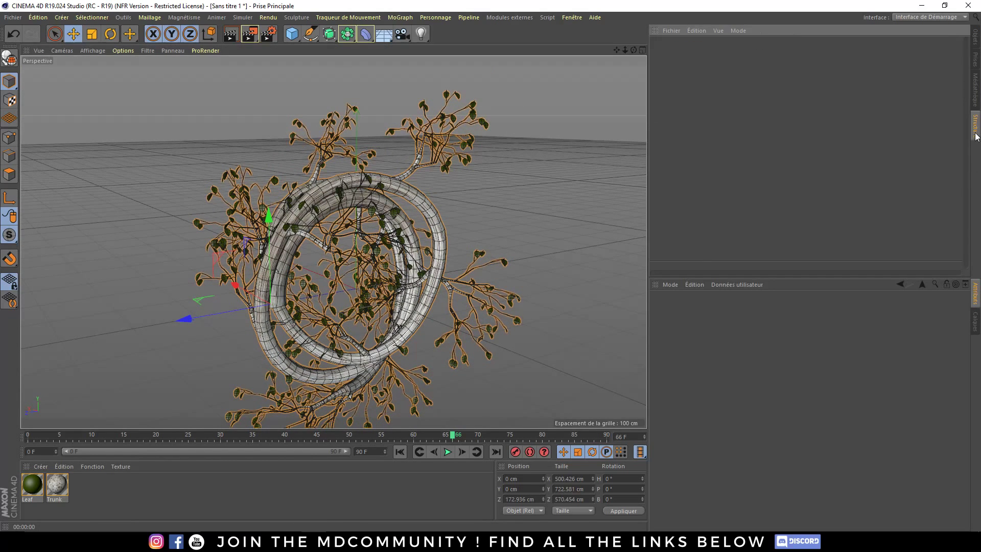
{"action": "left_click", "coordinate": [975, 89]}
{"action": "left_click", "coordinate": [975, 38]}
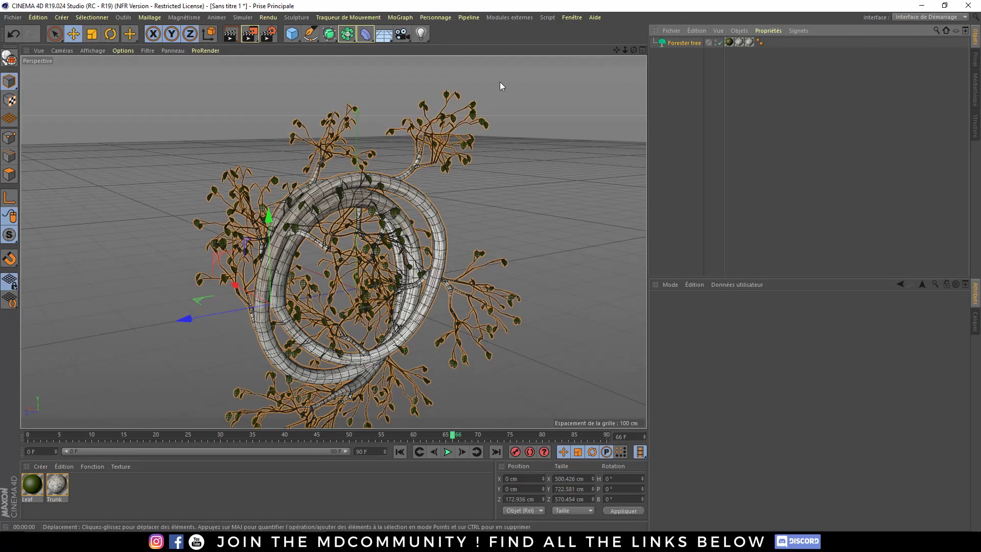
{"action": "left_click", "coordinate": [500, 19]}
{"action": "mouse_move", "coordinate": [410, 20]}
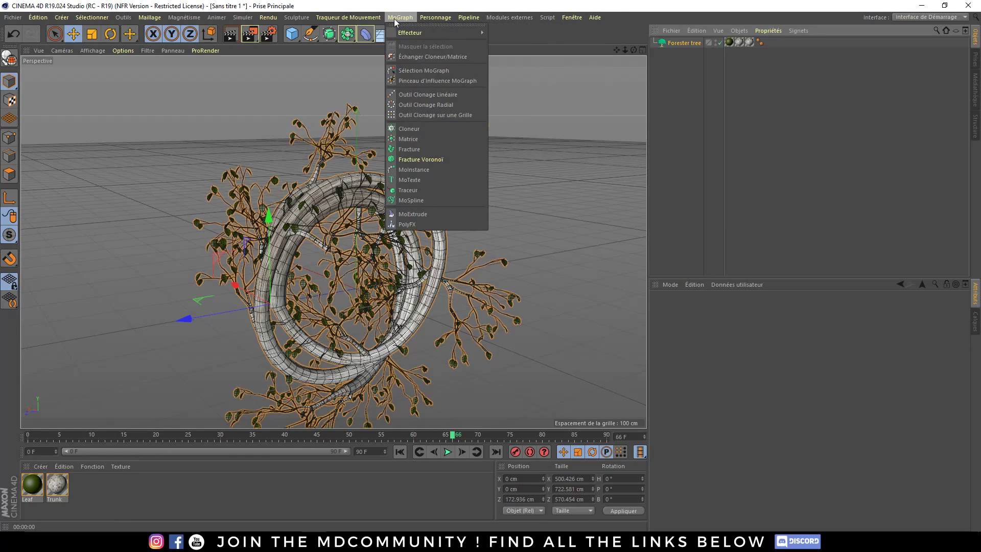
{"action": "key", "text": "Escape"}
Step: Deselect the tree and save the scene to the desktop over the existing test.c4d
{"action": "left_click", "coordinate": [689, 149]}
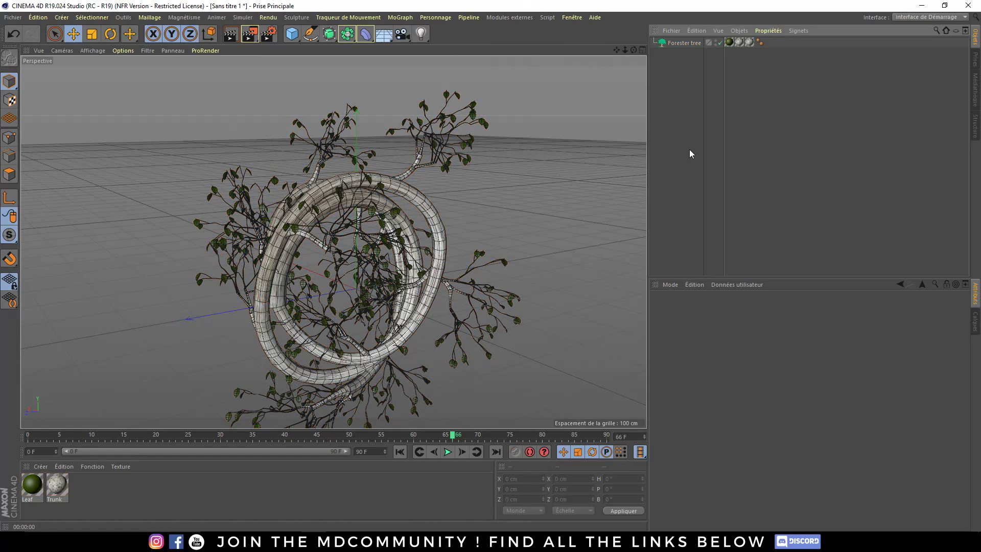
{"action": "key", "text": "ctrl+s"}
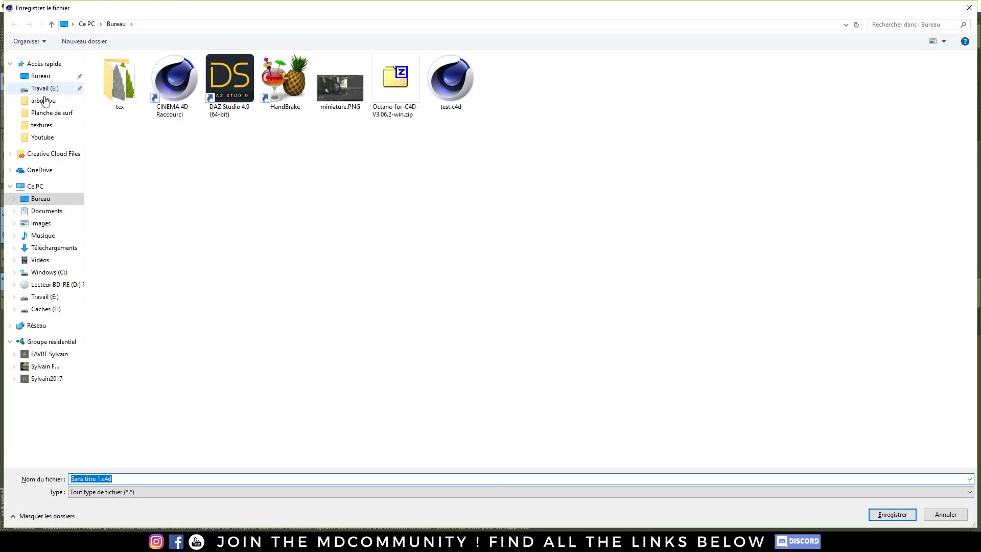
{"action": "left_click", "coordinate": [459, 102]}
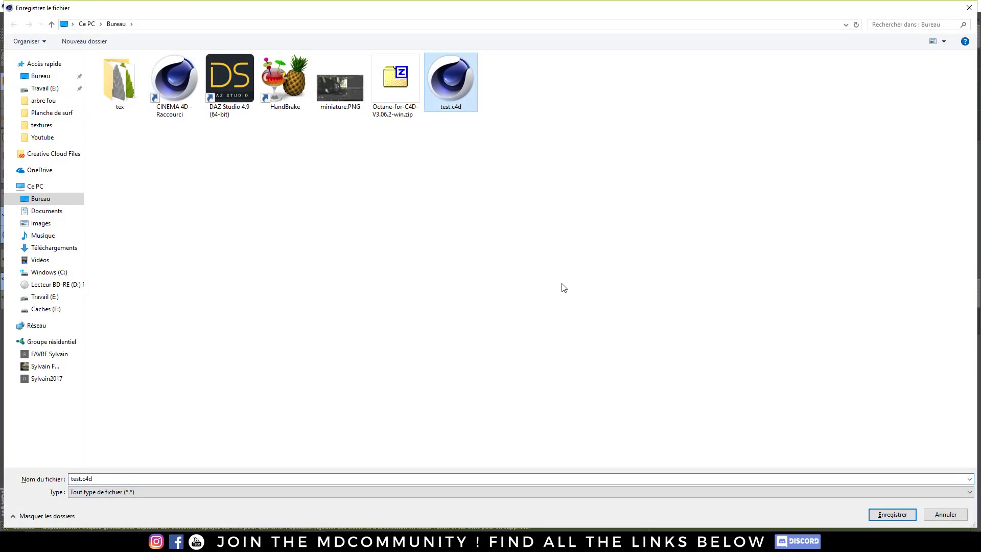
{"action": "key", "text": "Return"}
{"action": "left_click", "coordinate": [518, 273]}
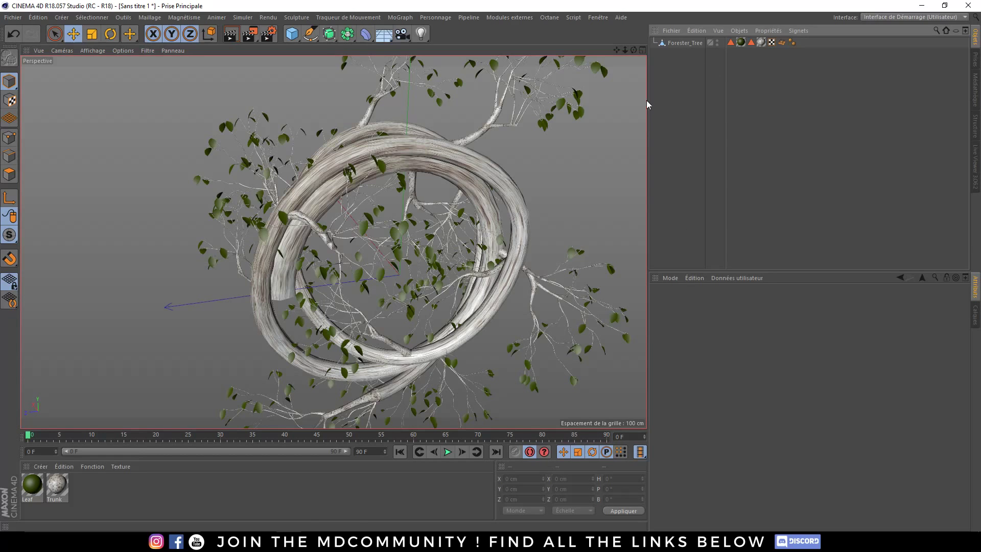
Step: Add an Octane Daylight to the R18 scene and render the tree in the Octane Live Viewer
{"action": "left_click", "coordinate": [973, 162]}
{"action": "left_click", "coordinate": [658, 45]}
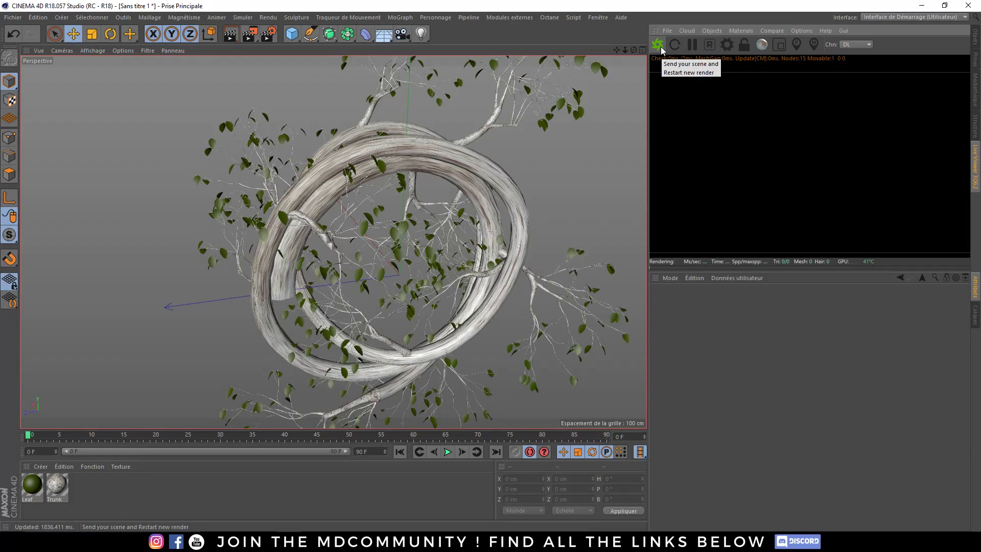
{"action": "left_click", "coordinate": [713, 31]}
{"action": "left_click", "coordinate": [731, 76]}
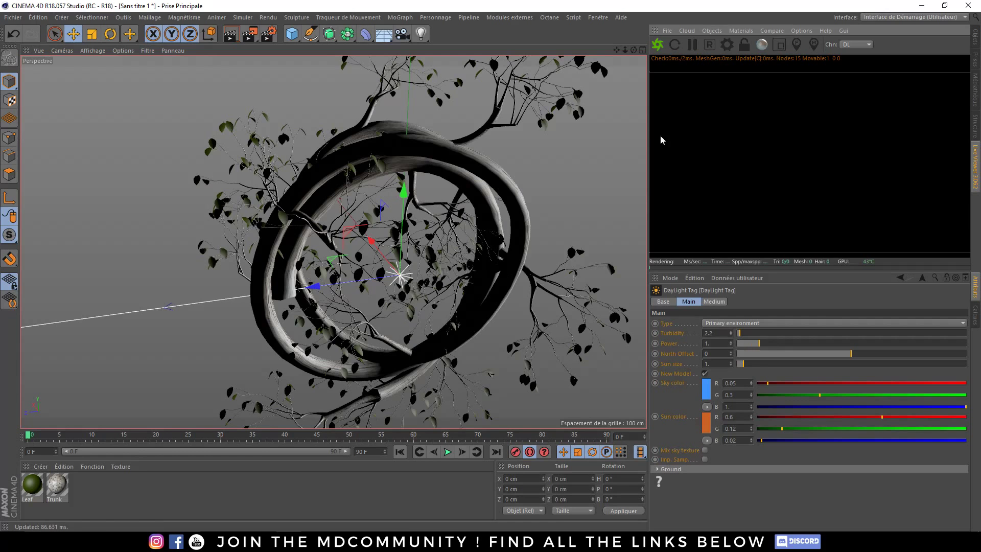
{"action": "mouse_move", "coordinate": [406, 162]}
{"action": "left_mouse_down", "text": "alt"}
{"action": "mouse_move", "coordinate": [394, 156]}
{"action": "mouse_move", "coordinate": [411, 151]}
{"action": "left_mouse_up", "text": "alt"}
{"action": "left_click", "coordinate": [658, 46]}
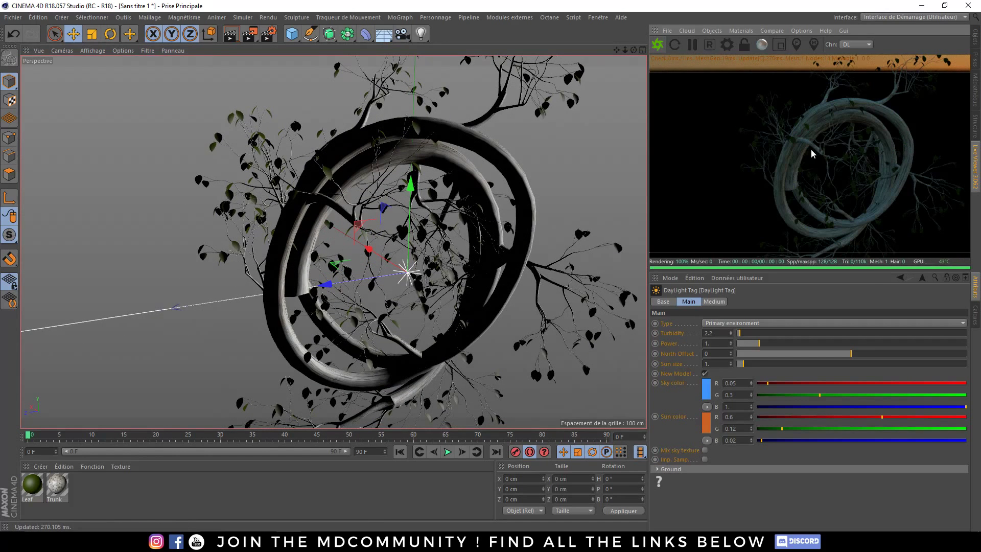
Step: Add an Octane HDRI environment and open its image texture settings
{"action": "left_click", "coordinate": [714, 32]}
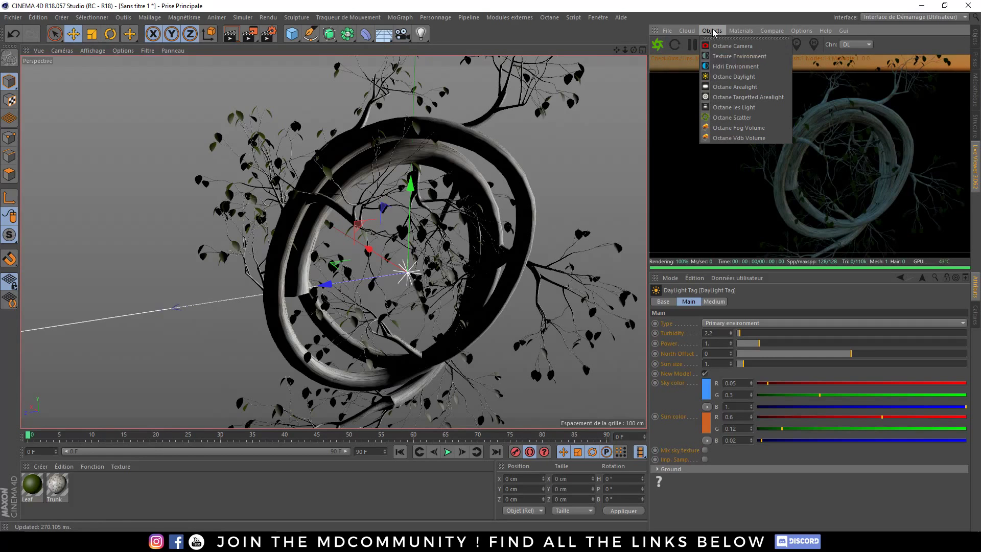
{"action": "left_click", "coordinate": [734, 67]}
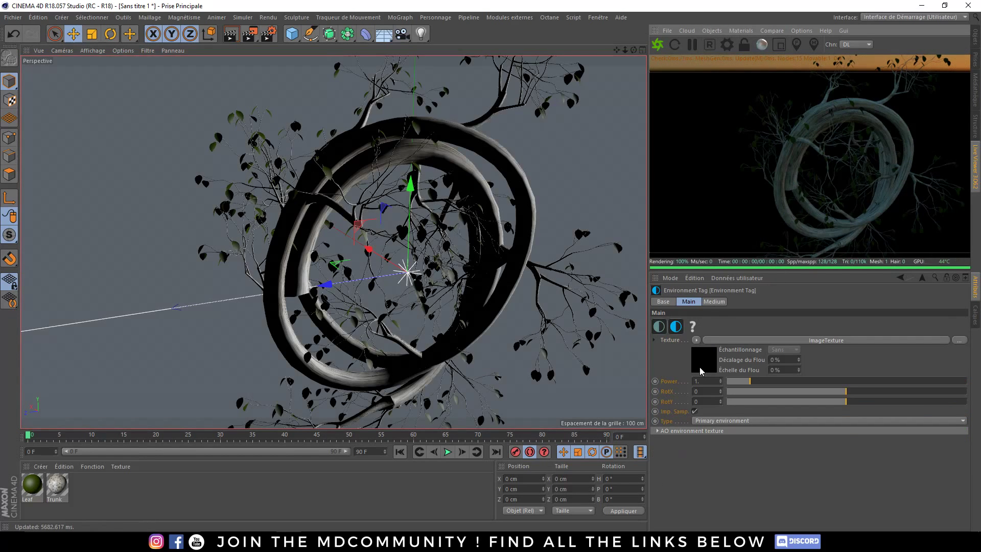
{"action": "left_click", "coordinate": [700, 371]}
Step: Assign Topanga_Forest_B_3k.hdr from the HDRiLab folder of the media library to the environment texture, without copying it into the project
{"action": "left_click", "coordinate": [598, 17]}
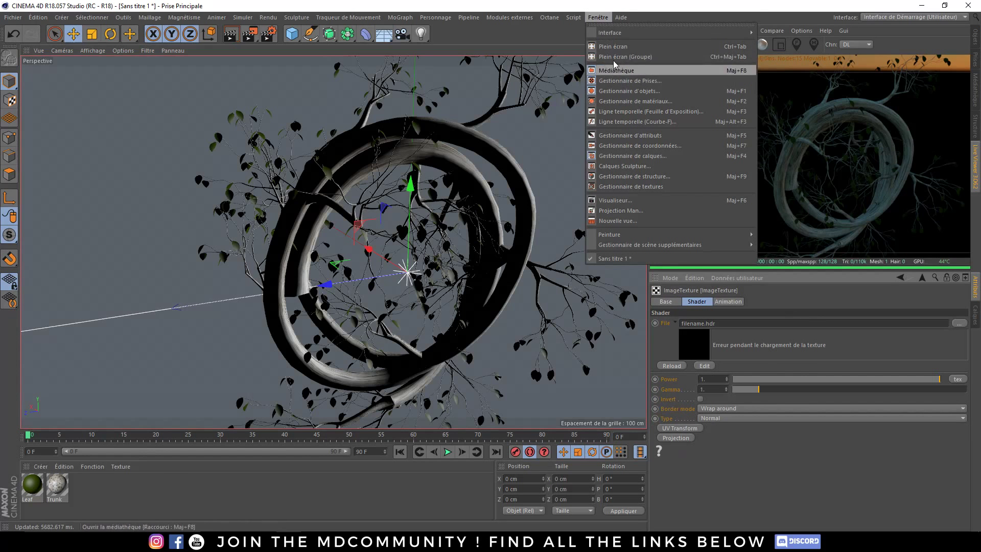
{"action": "left_click", "coordinate": [625, 70]}
{"action": "left_click_drag", "start_coordinate": [490, 9], "coordinate": [318, 36]}
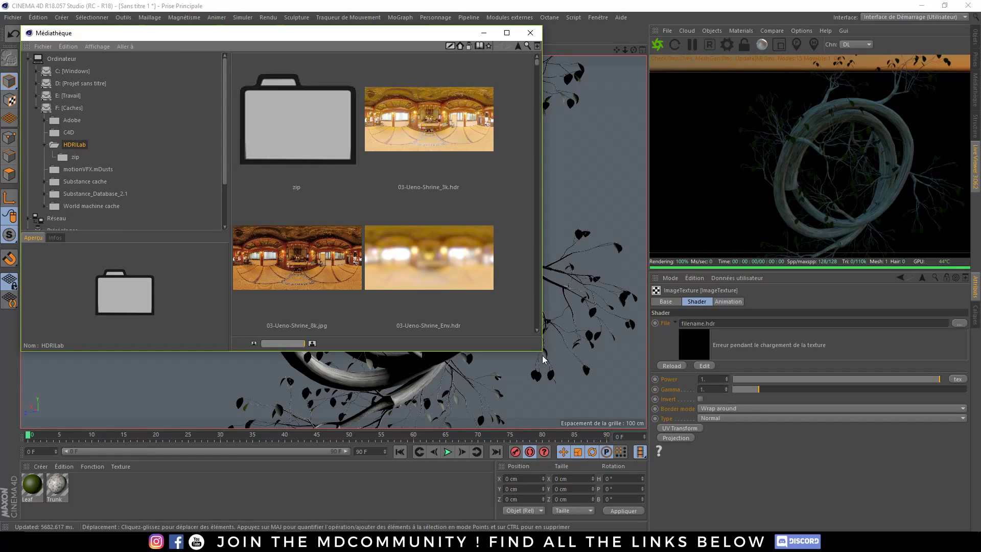
{"action": "left_click_drag", "start_coordinate": [542, 351], "coordinate": [653, 517]}
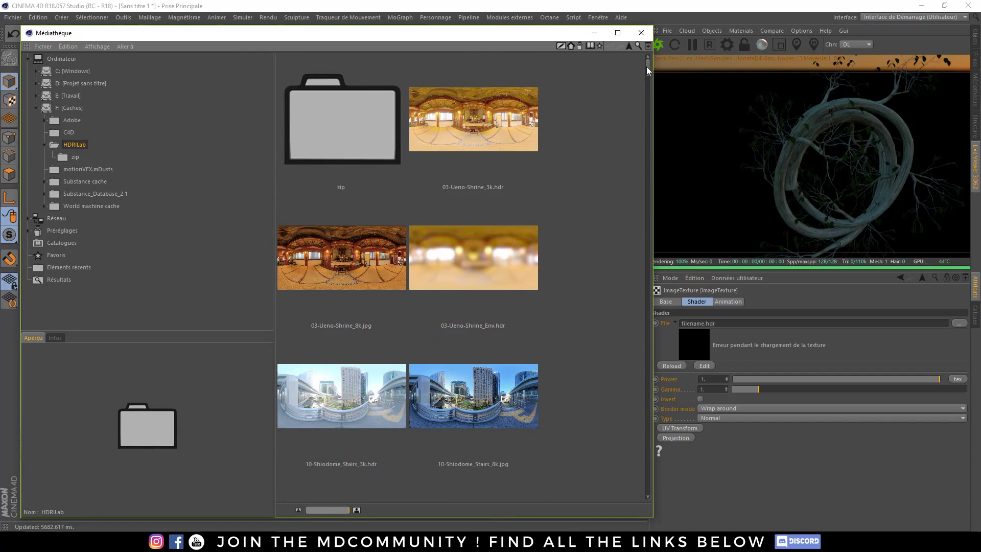
{"action": "left_click_drag", "start_coordinate": [648, 67], "coordinate": [669, 449]}
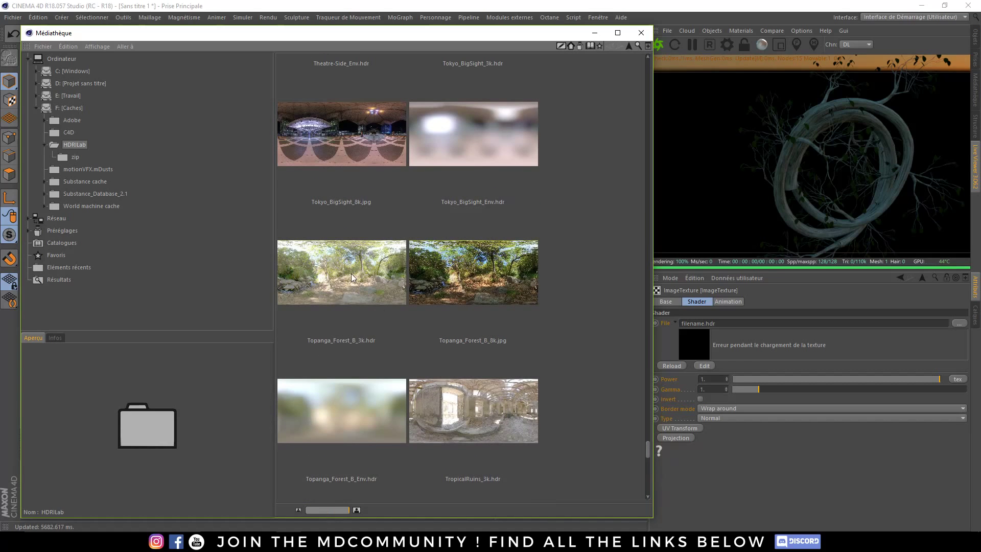
{"action": "left_click_drag", "start_coordinate": [363, 281], "coordinate": [696, 344]}
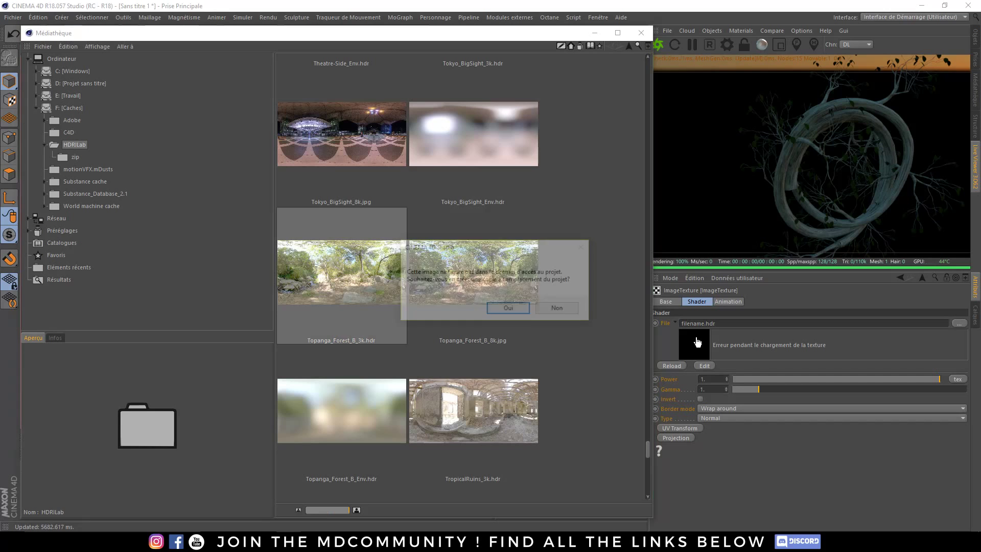
{"action": "left_click", "coordinate": [575, 310]}
{"action": "left_click", "coordinate": [641, 33]}
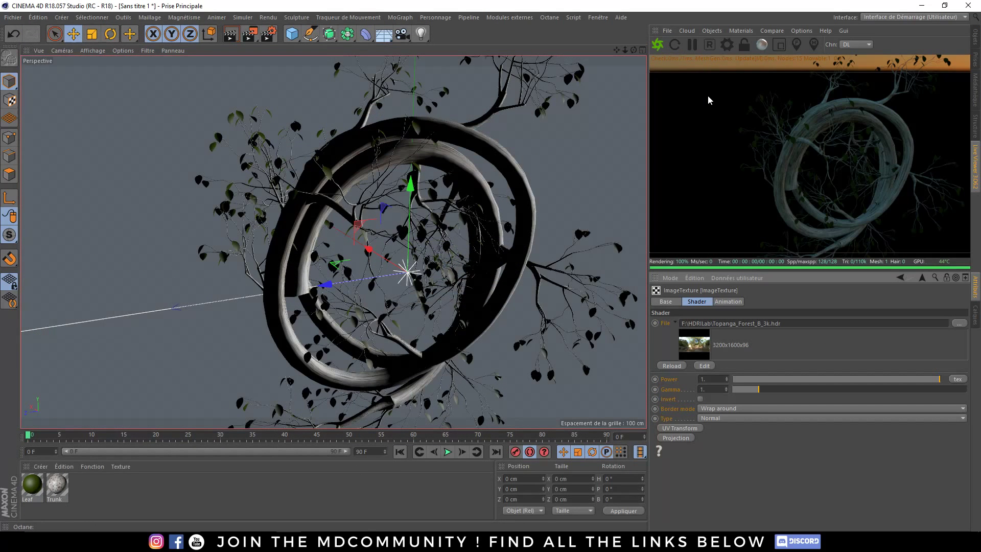
Step: Enable Mix sky texture for the Octane daylight, check the live render, and set the daylight's power to about 0.6
{"action": "left_click", "coordinate": [976, 36]}
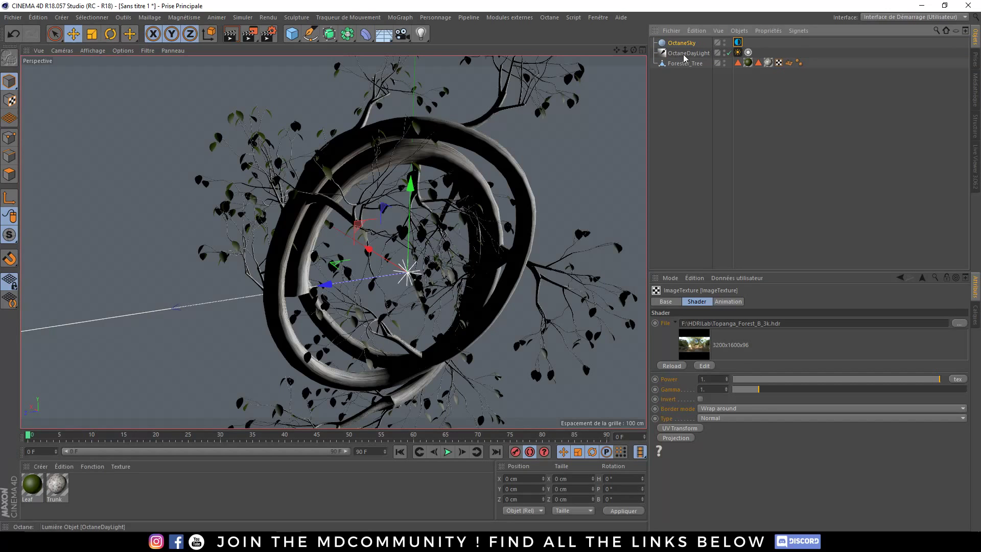
{"action": "left_click", "coordinate": [737, 52]}
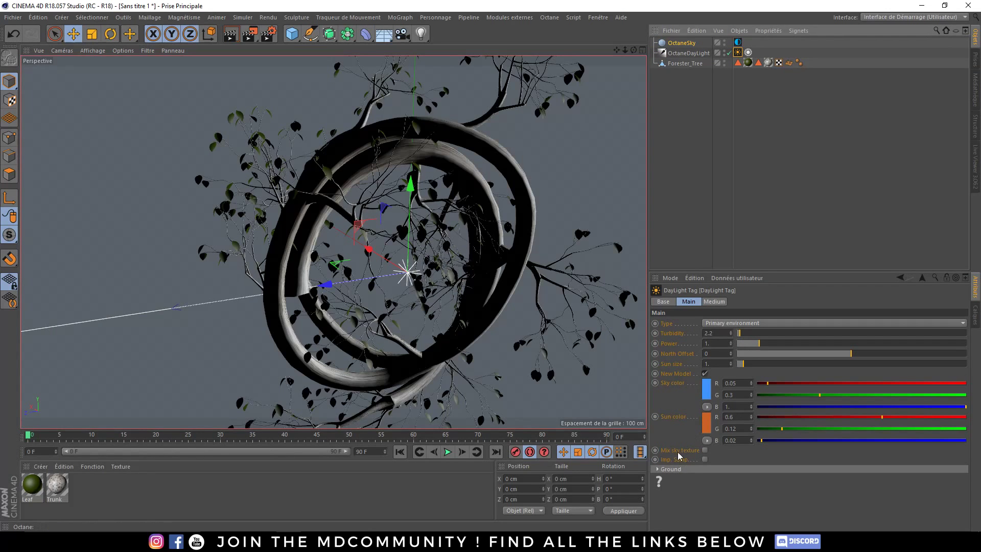
{"action": "left_click", "coordinate": [705, 450]}
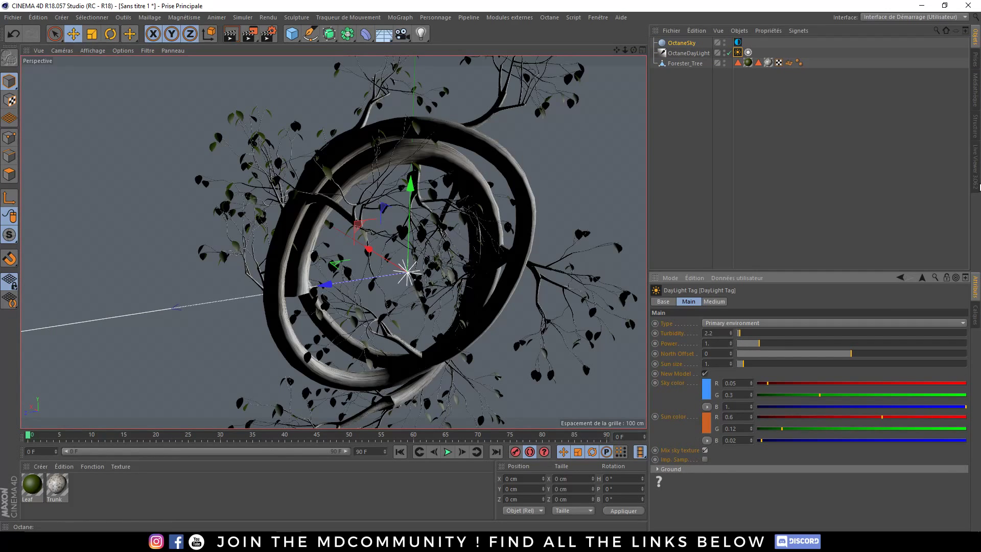
{"action": "left_click", "coordinate": [975, 174]}
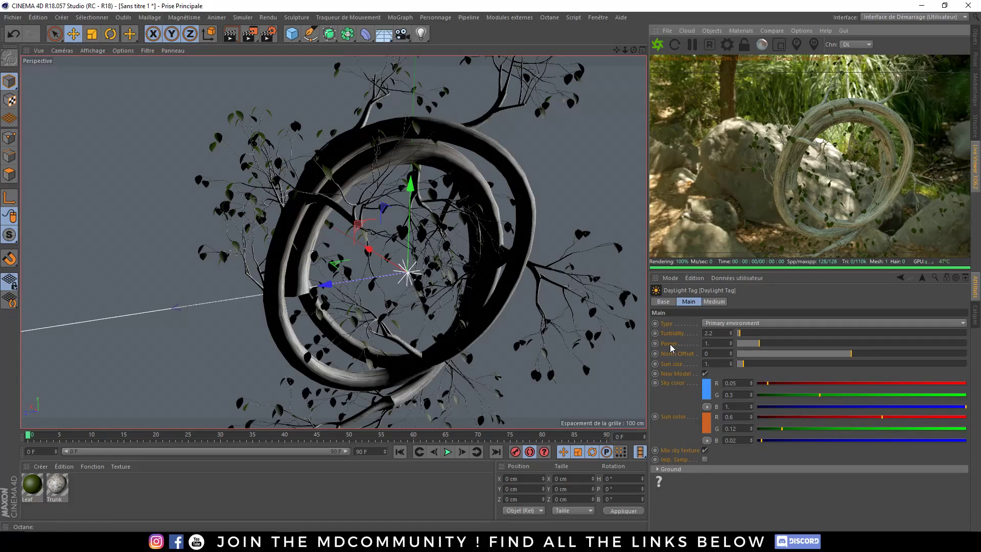
{"action": "mouse_move", "coordinate": [760, 345]}
{"action": "left_mouse_down"}
{"action": "mouse_move", "coordinate": [866, 347]}
{"action": "mouse_move", "coordinate": [755, 351]}
{"action": "left_mouse_up"}
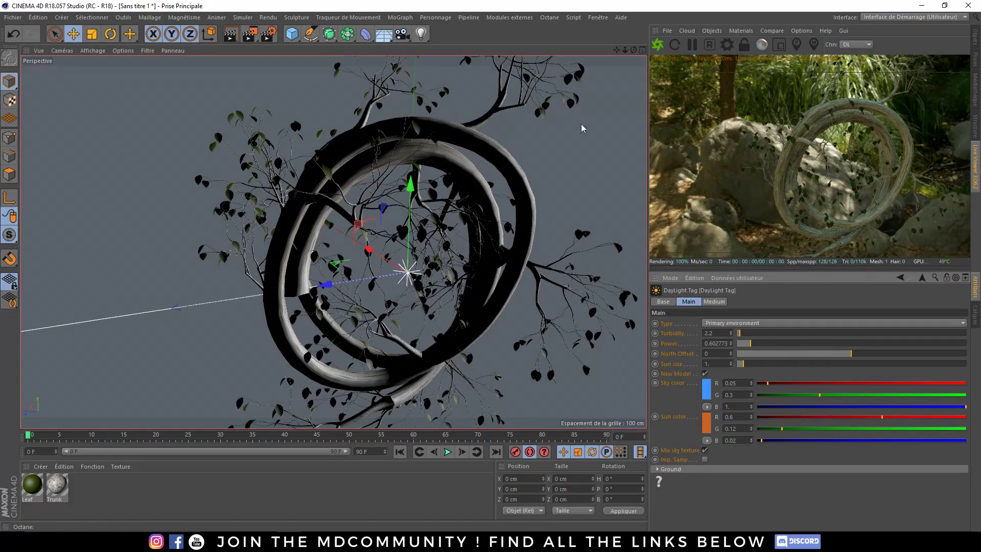
Step: Rotate the OctaneDayLight object to about H -60°, P -66°, B -34° while checking the sun against the sky in the live render
{"action": "left_click_drag", "start_coordinate": [581, 128], "coordinate": [463, 179], "text": "alt"}
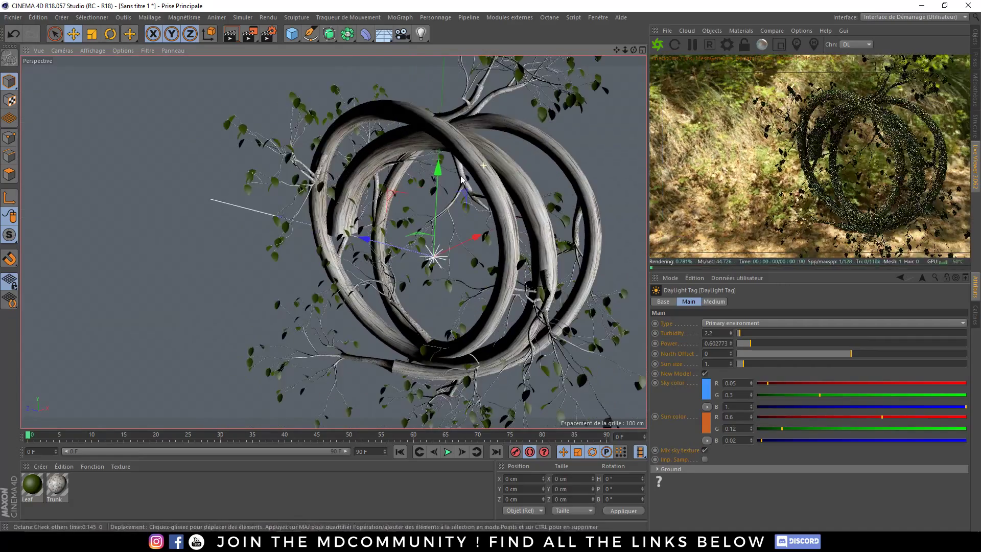
{"action": "scroll", "coordinate": [466, 173], "scroll_direction": "down", "scroll_amount": 10}
{"action": "middle_click_drag", "start_coordinate": [496, 173], "coordinate": [409, 198], "text": "alt"}
{"action": "left_click_drag", "start_coordinate": [392, 203], "coordinate": [579, 91], "text": "alt"}
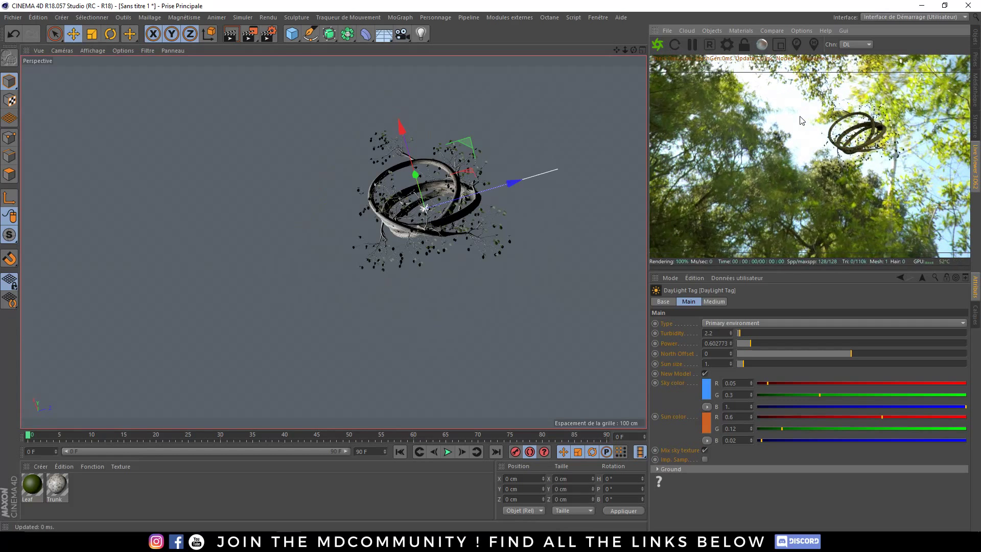
{"action": "left_click", "coordinate": [975, 37]}
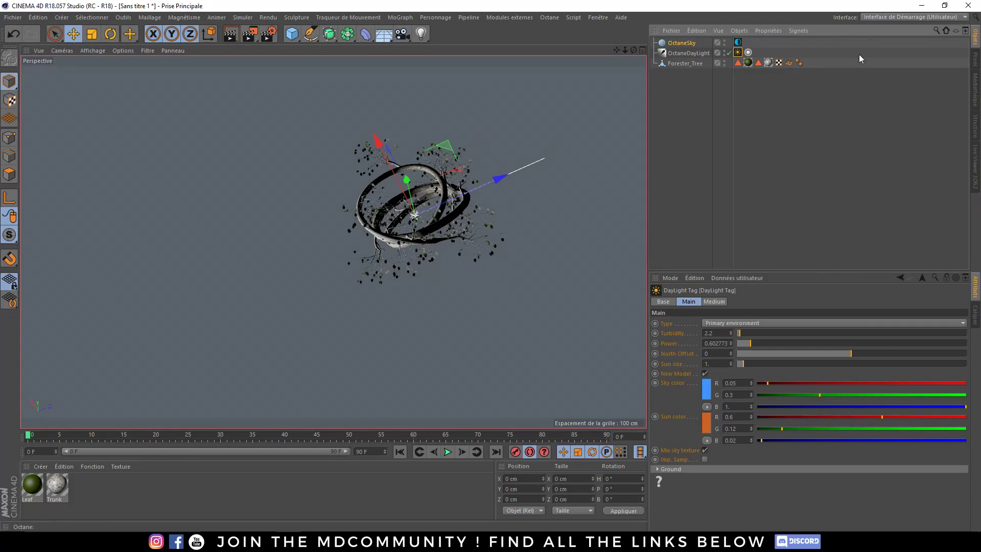
{"action": "left_click", "coordinate": [682, 54]}
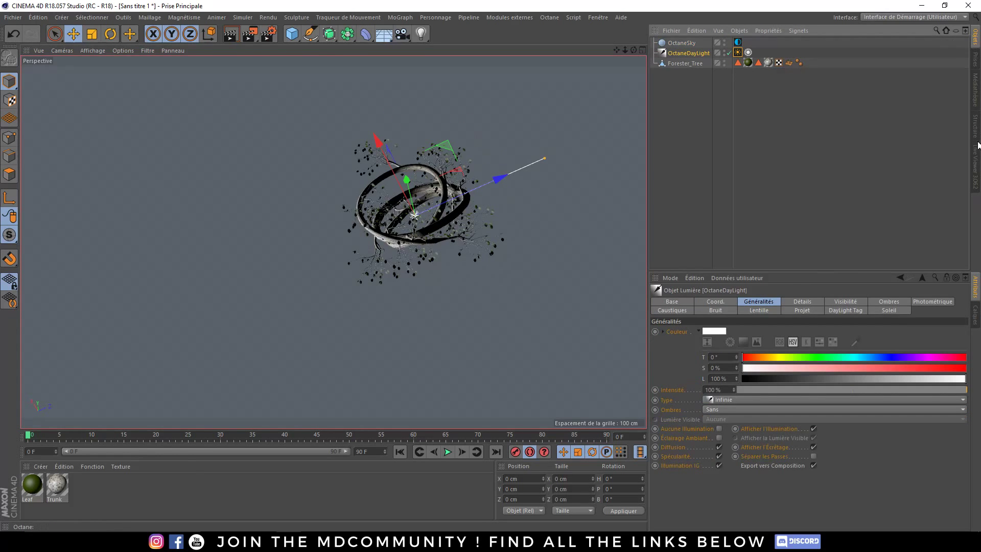
{"action": "left_click", "coordinate": [976, 149]}
{"action": "key", "text": "r"}
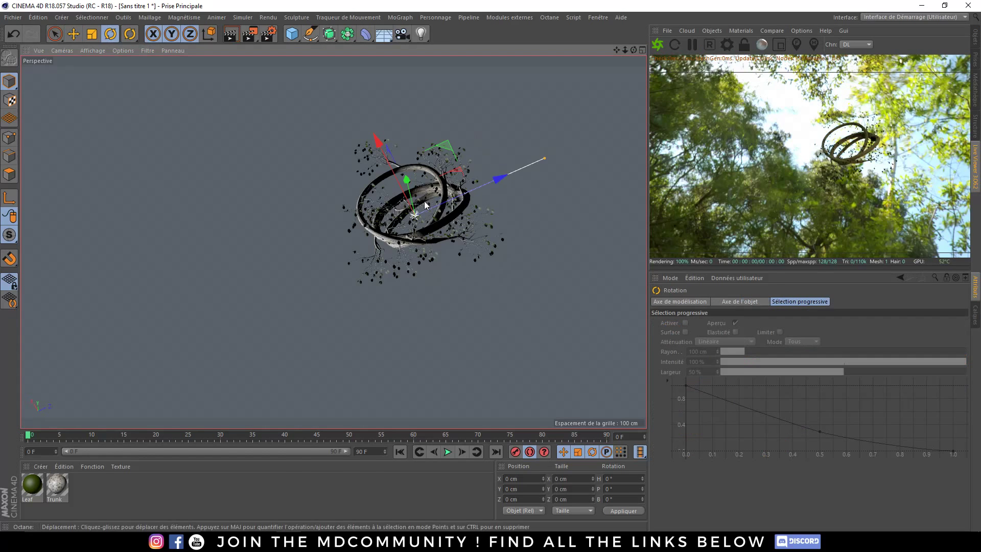
{"action": "left_click_drag", "start_coordinate": [435, 194], "coordinate": [422, 216]}
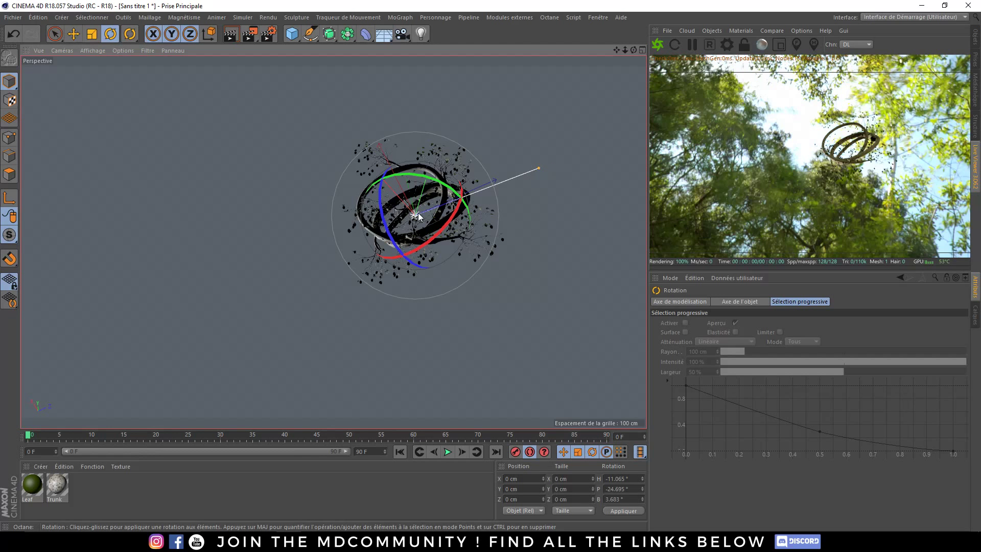
{"action": "left_click_drag", "start_coordinate": [423, 212], "coordinate": [361, 225]}
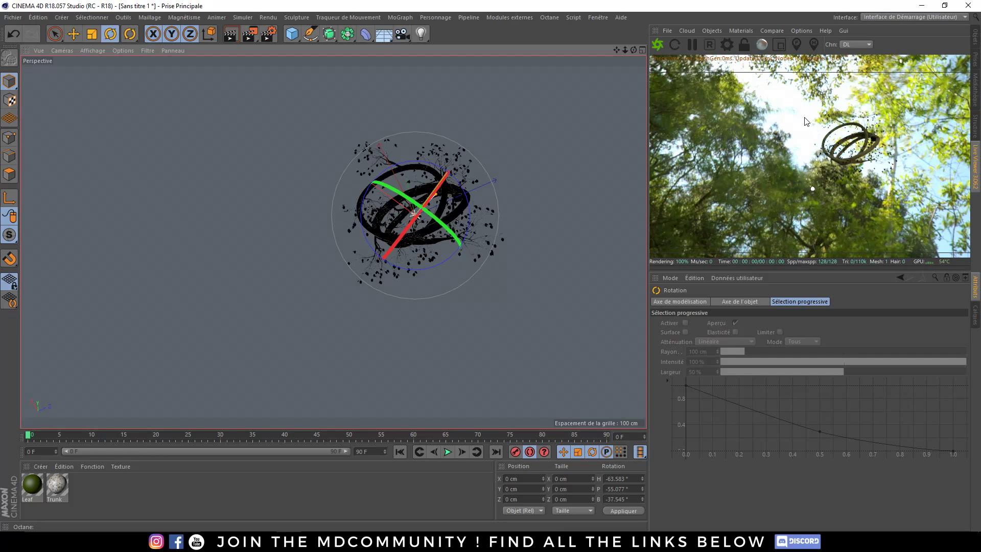
{"action": "mouse_move", "coordinate": [423, 235]}
{"action": "left_mouse_down"}
{"action": "mouse_move", "coordinate": [430, 249]}
{"action": "mouse_move", "coordinate": [372, 238]}
{"action": "mouse_move", "coordinate": [421, 245]}
{"action": "left_mouse_up"}
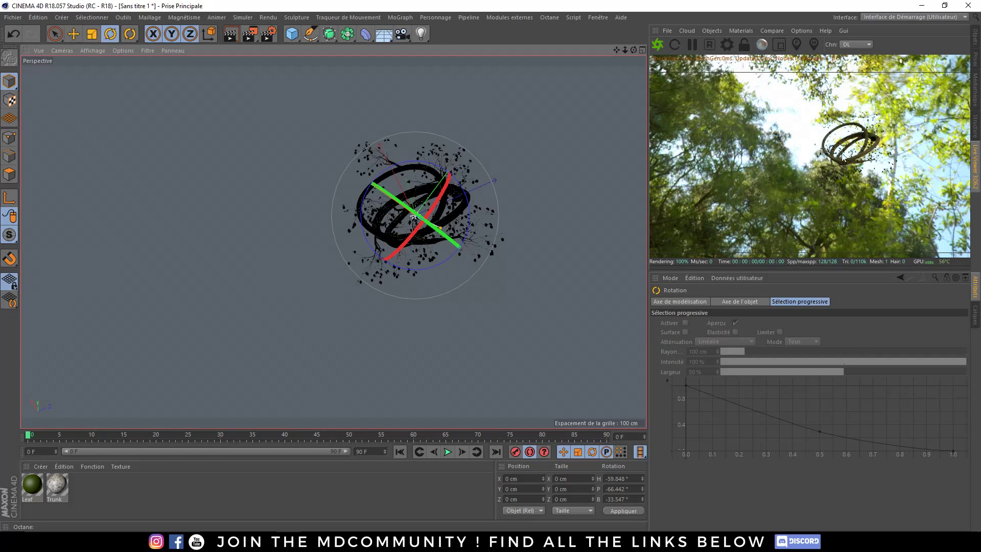
Step: Set the Octane daylight's sun size to about 14
{"action": "left_click", "coordinate": [974, 38]}
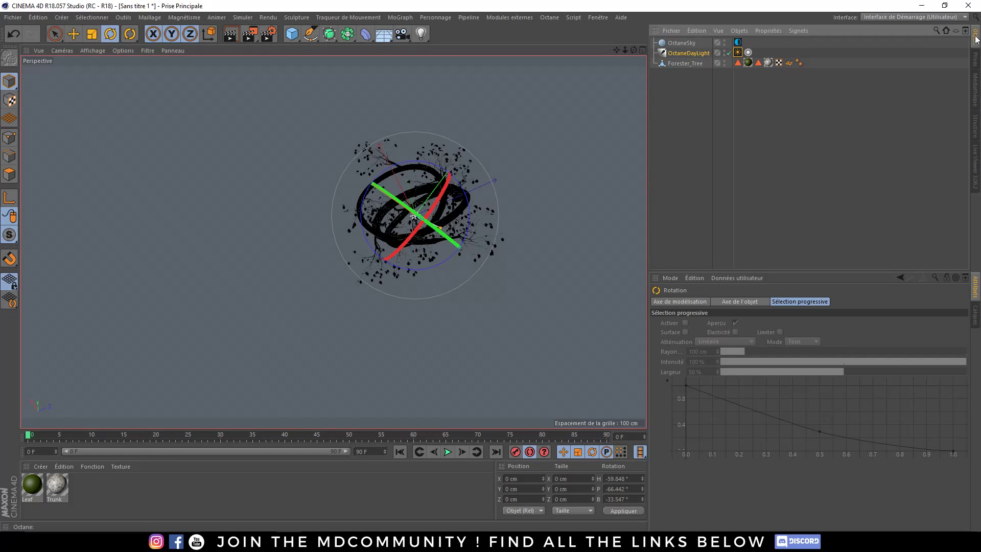
{"action": "left_click", "coordinate": [976, 157]}
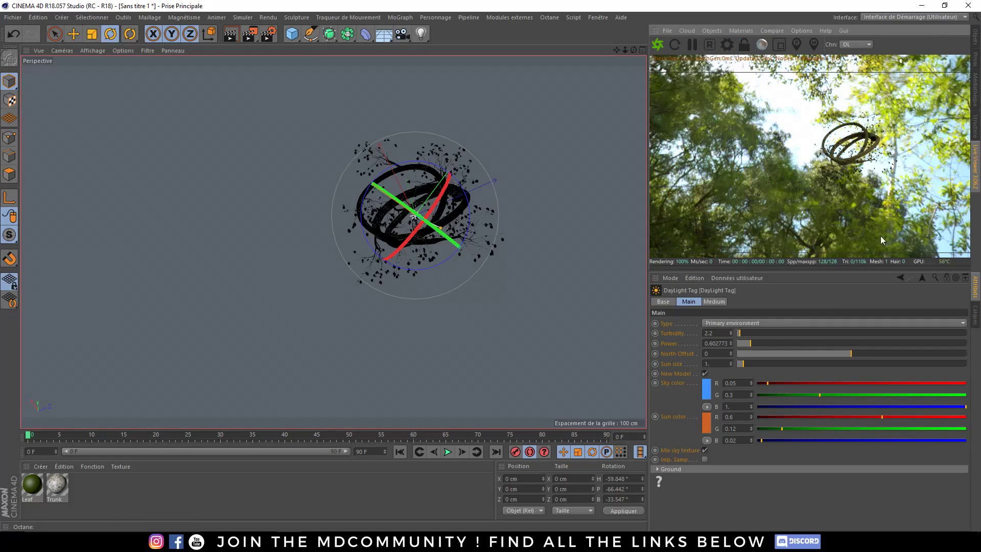
{"action": "left_click_drag", "start_coordinate": [737, 365], "coordinate": [846, 366]}
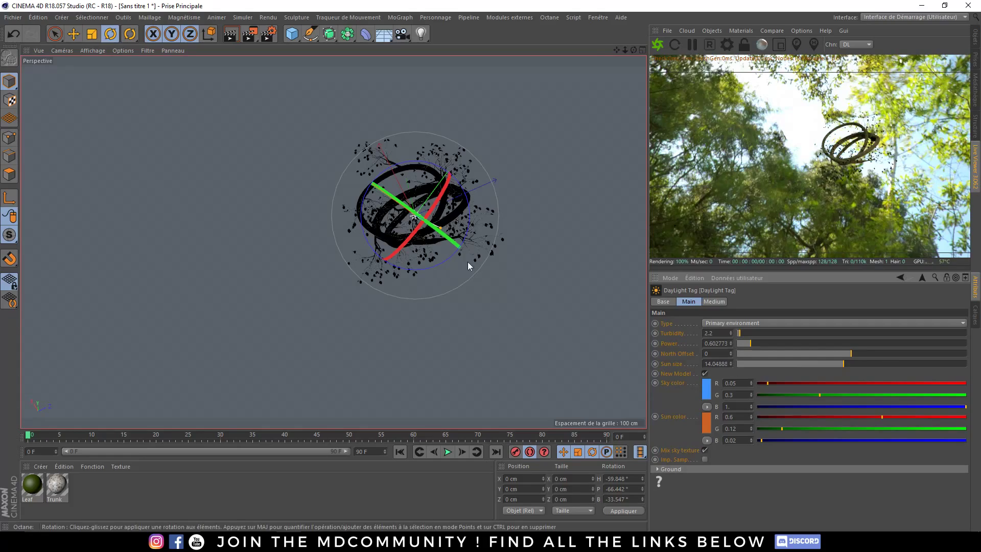
Step: Frame the looping tree in front of the forest rocks and examine its lighting in the live render
{"action": "left_click_drag", "start_coordinate": [467, 262], "coordinate": [167, 109], "text": "alt"}
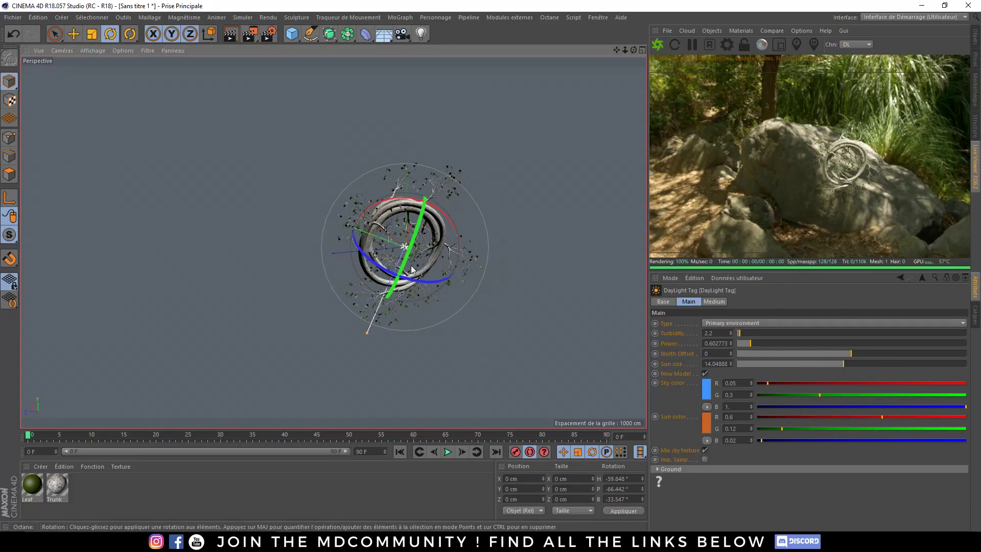
{"action": "right_click_drag", "start_coordinate": [390, 215], "coordinate": [520, 214], "text": "alt"}
{"action": "left_click_drag", "start_coordinate": [520, 217], "coordinate": [451, 203], "text": "alt"}
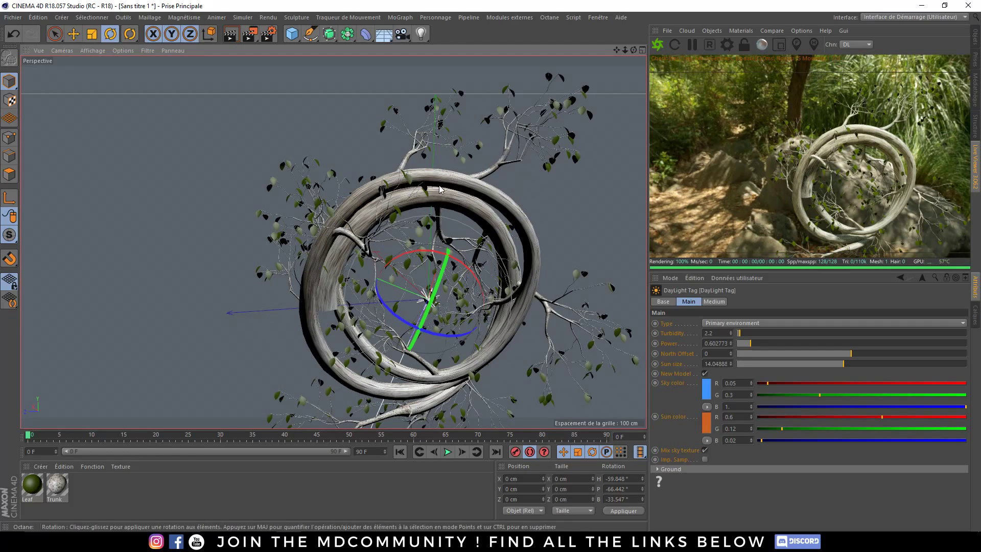
{"action": "middle_click_drag", "start_coordinate": [439, 187], "coordinate": [394, 147], "text": "alt"}
{"action": "left_click_drag", "start_coordinate": [387, 157], "coordinate": [379, 208], "text": "alt"}
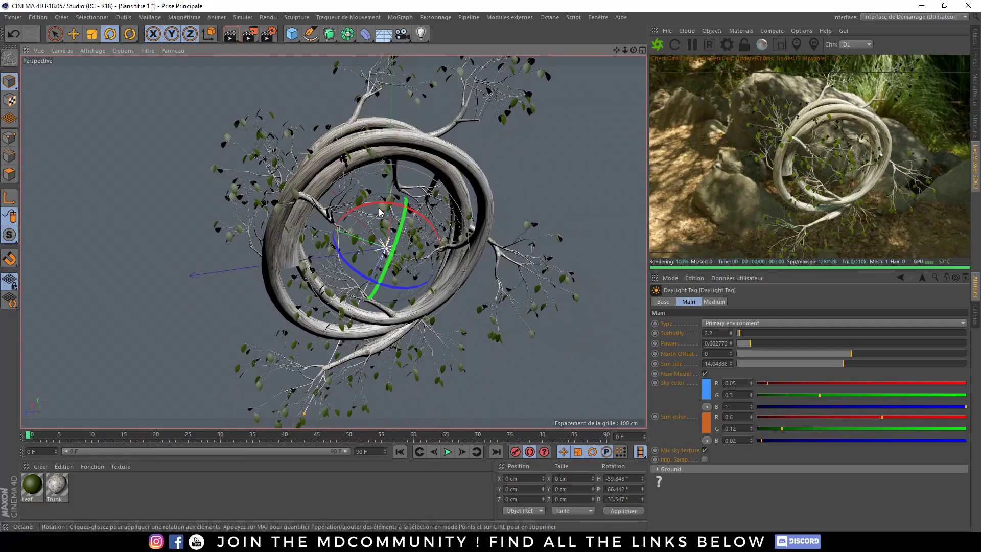
Step: Set the Octane daylight's turbidity to 2
{"action": "scroll", "coordinate": [397, 143], "scroll_direction": "up", "scroll_amount": 4}
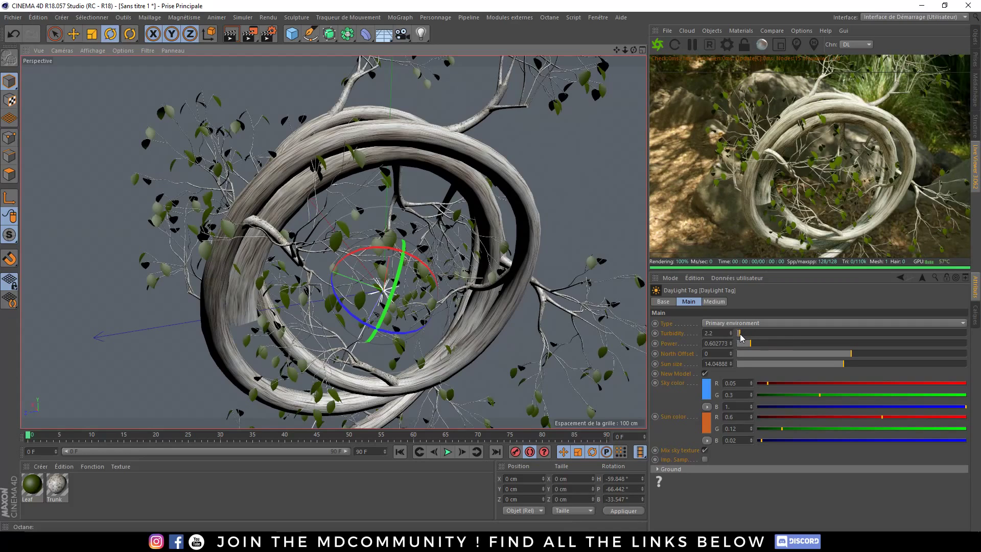
{"action": "mouse_move", "coordinate": [740, 337]}
{"action": "left_mouse_down"}
{"action": "mouse_move", "coordinate": [811, 335]}
{"action": "mouse_move", "coordinate": [734, 337]}
{"action": "left_mouse_up"}
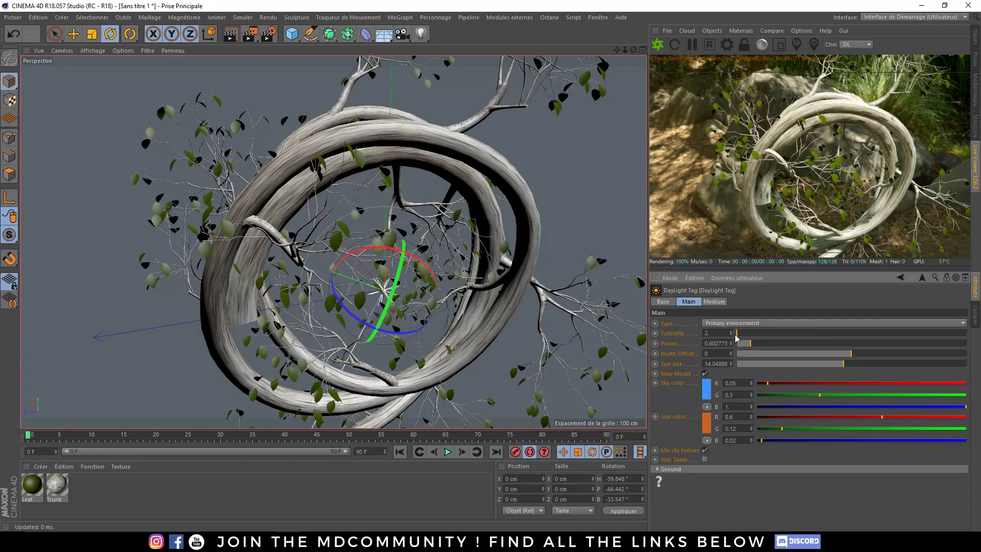
{"action": "left_click", "coordinate": [737, 335]}
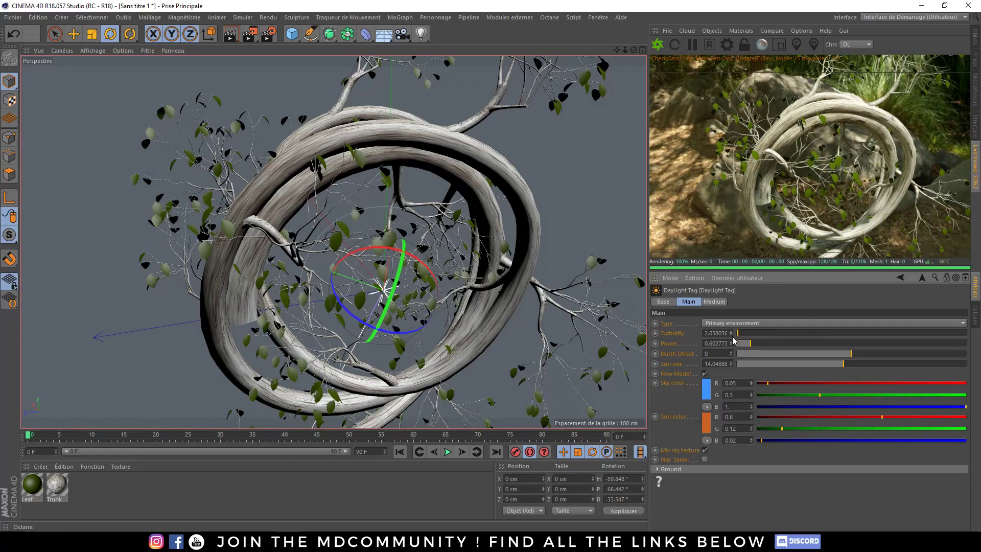
{"action": "double_click", "coordinate": [717, 335]}
{"action": "type", "text": "2."}
{"action": "key", "text": "Return"}
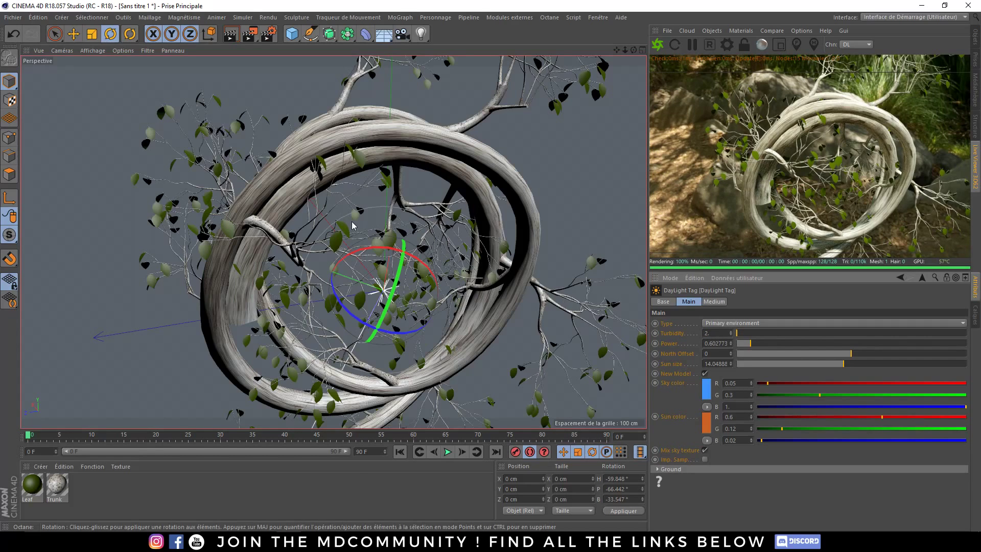
{"action": "left_click_drag", "start_coordinate": [433, 158], "coordinate": [434, 151], "text": "alt"}
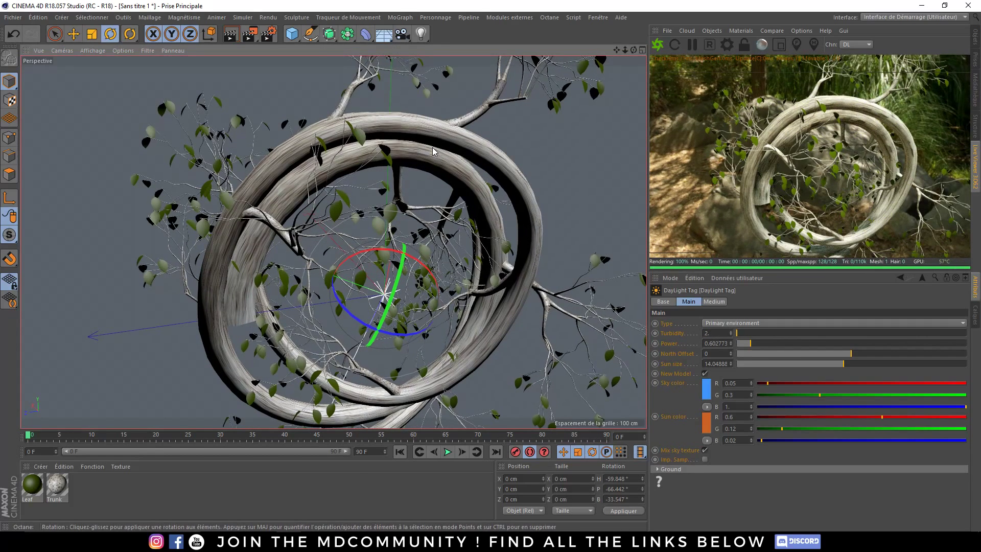
Step: Create a new Octane material and set its material type to Glossy
{"action": "left_click", "coordinate": [79, 493]}
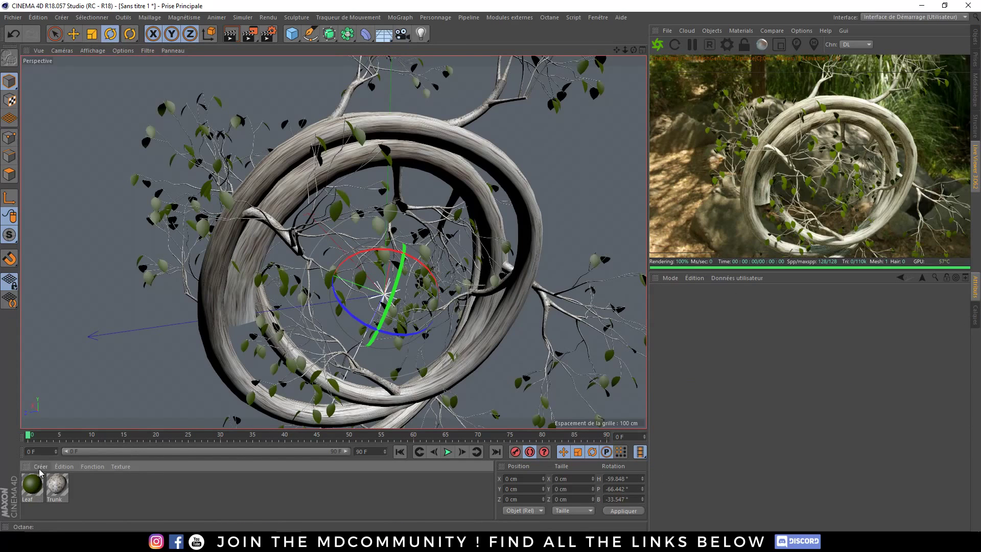
{"action": "left_click", "coordinate": [40, 466]}
{"action": "mouse_move", "coordinate": [169, 392]}
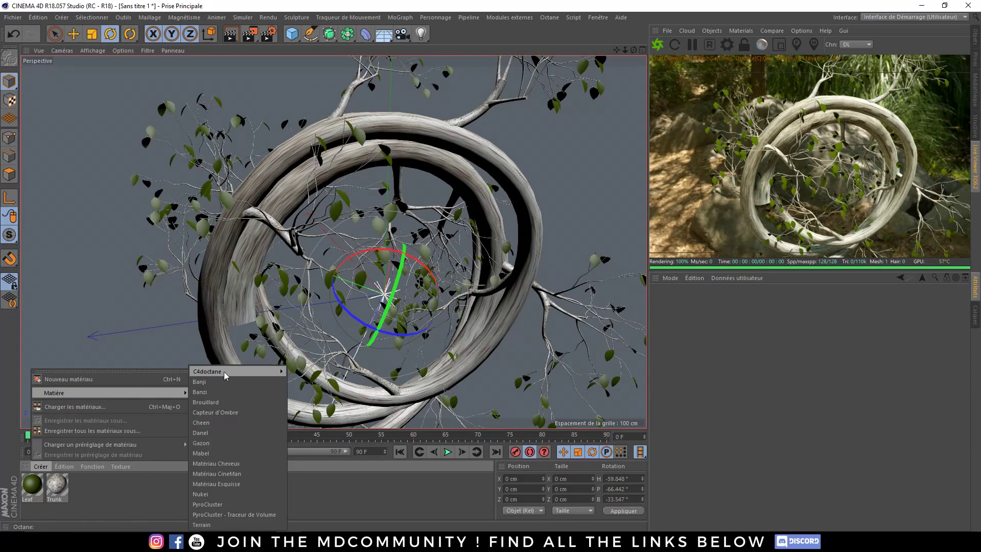
{"action": "mouse_move", "coordinate": [225, 373]}
{"action": "left_click", "coordinate": [311, 371]}
{"action": "double_click", "coordinate": [32, 485]}
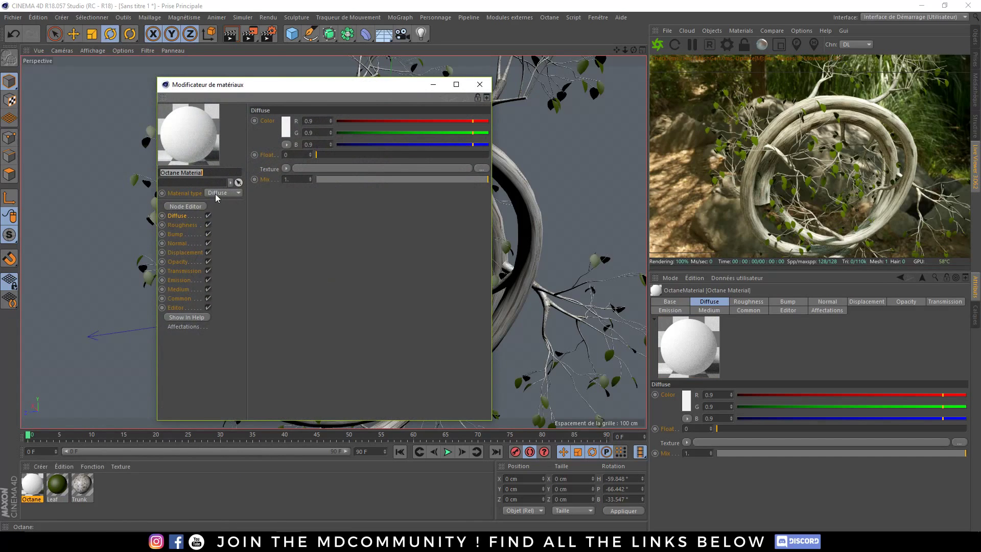
{"action": "left_click", "coordinate": [224, 193]}
{"action": "left_click", "coordinate": [219, 210]}
Step: Replace the Trunk material with the new Octane material and arrange its nodes in an enlarged Octane Node Editor
{"action": "left_click", "coordinate": [185, 206]}
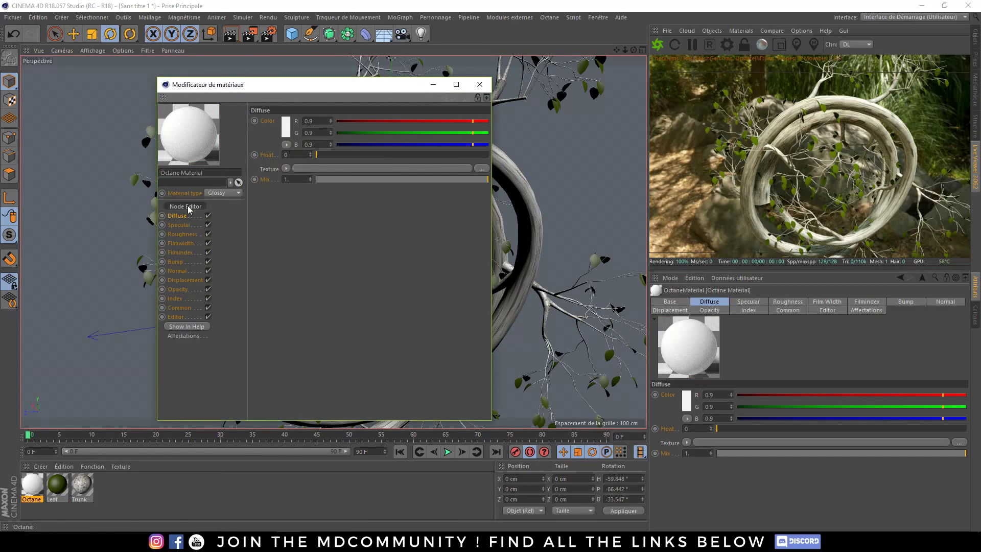
{"action": "left_click_drag", "start_coordinate": [23, 483], "coordinate": [87, 486]}
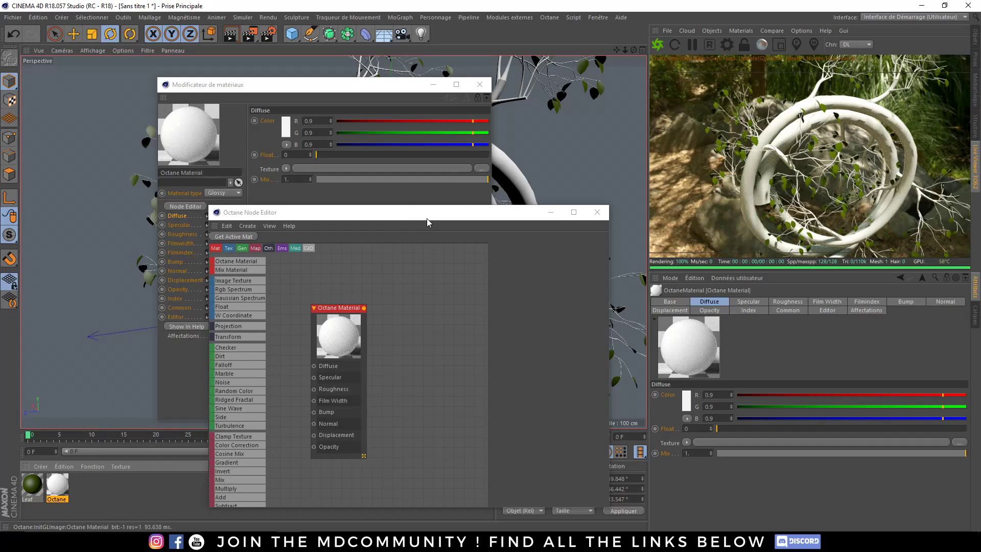
{"action": "left_click_drag", "start_coordinate": [406, 209], "coordinate": [203, 16]}
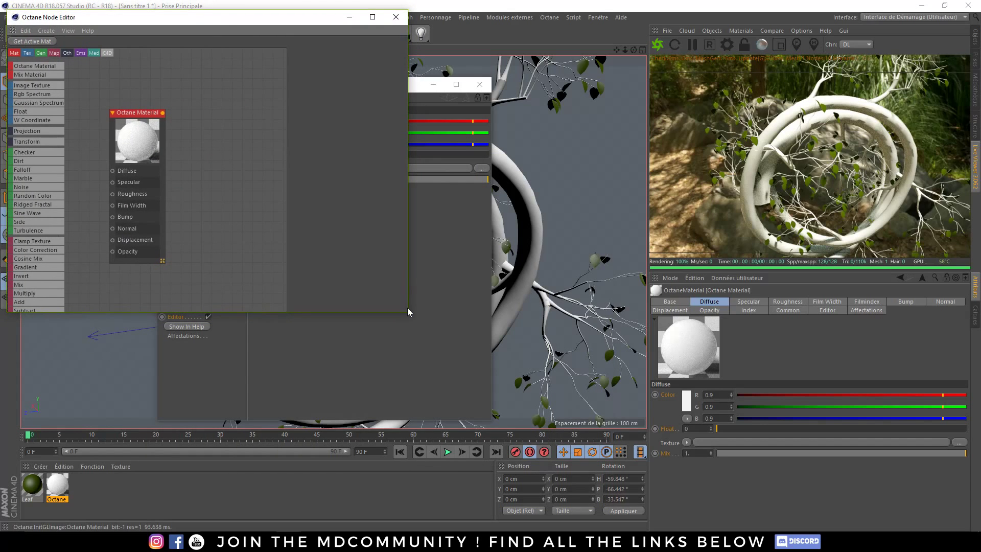
{"action": "left_click_drag", "start_coordinate": [407, 313], "coordinate": [639, 476]}
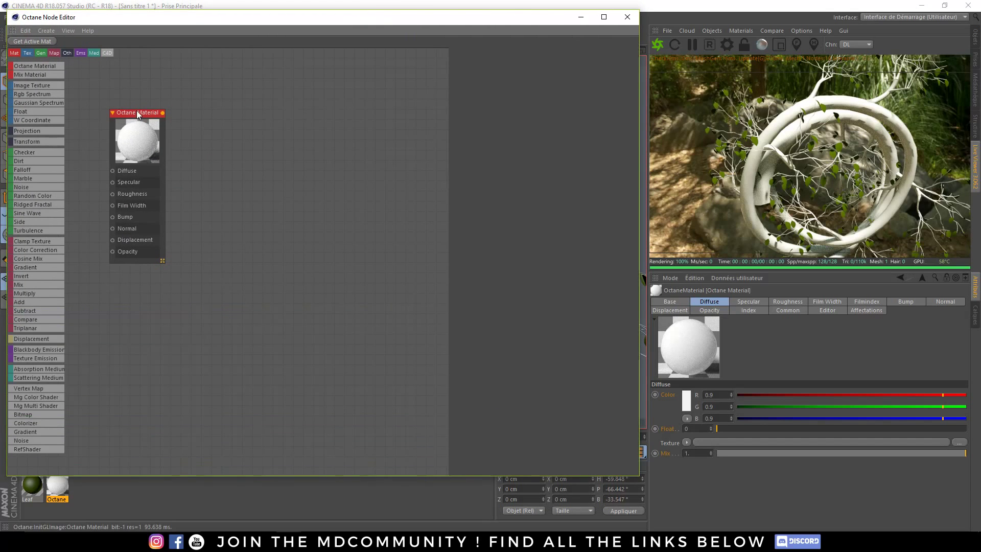
{"action": "left_click_drag", "start_coordinate": [138, 115], "coordinate": [407, 214]}
Step: Bring bark-11.jpg from the Forester textures folder into the node graph and connect it to Diffuse, Roughness and Bump
{"action": "key", "text": "alt+Tab"}
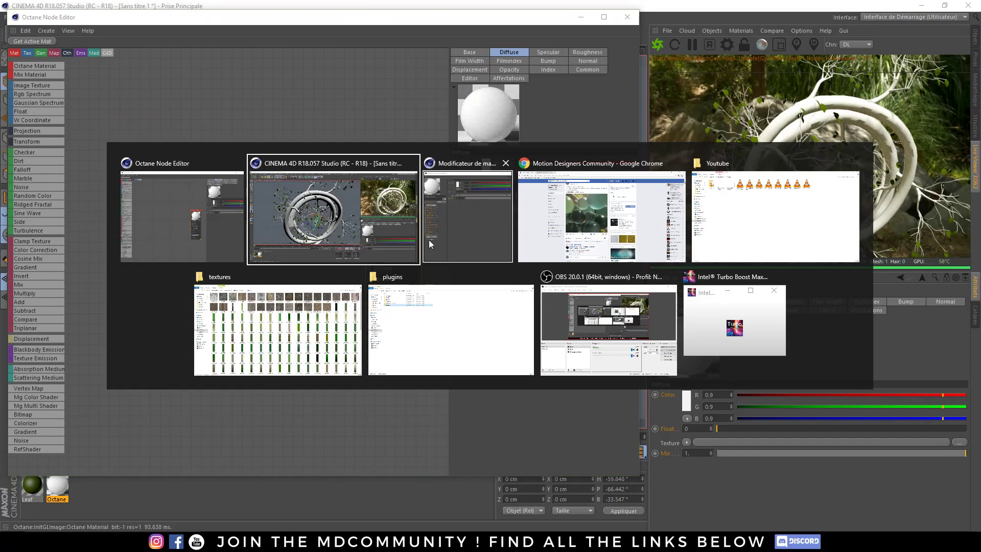
{"action": "left_click", "coordinate": [260, 335]}
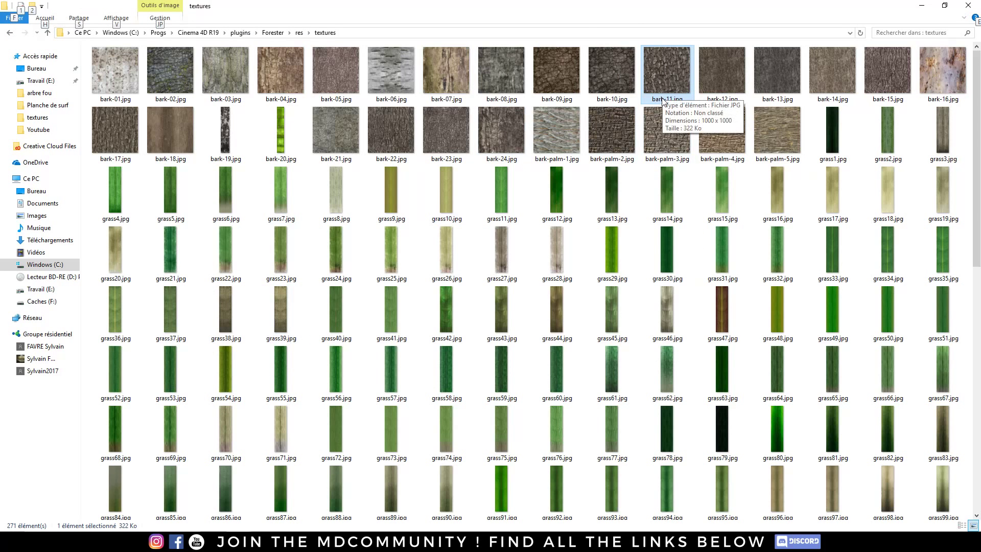
{"action": "left_click_drag", "start_coordinate": [661, 99], "coordinate": [369, 268]}
{"action": "key", "text": "alt+Tab"}
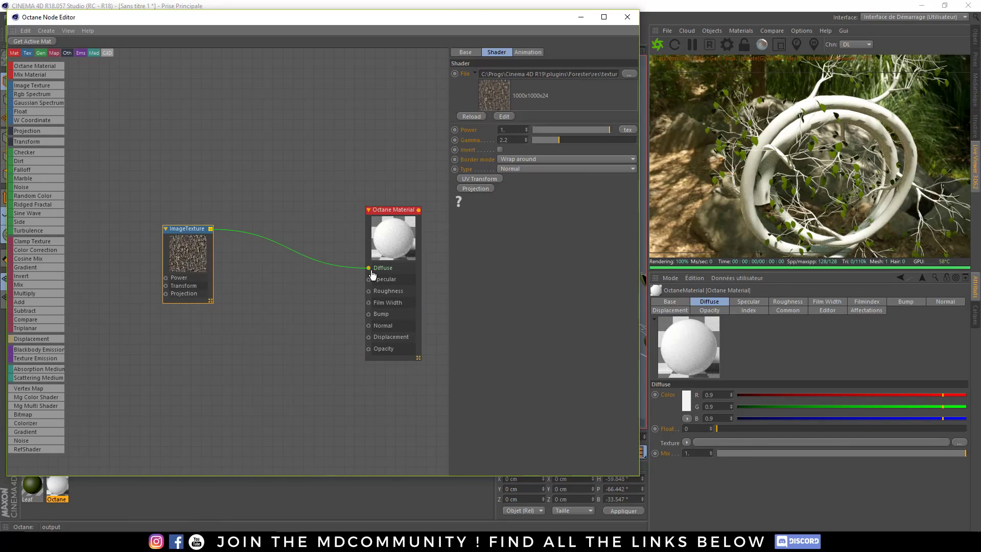
{"action": "left_click_drag", "start_coordinate": [210, 228], "coordinate": [368, 290]}
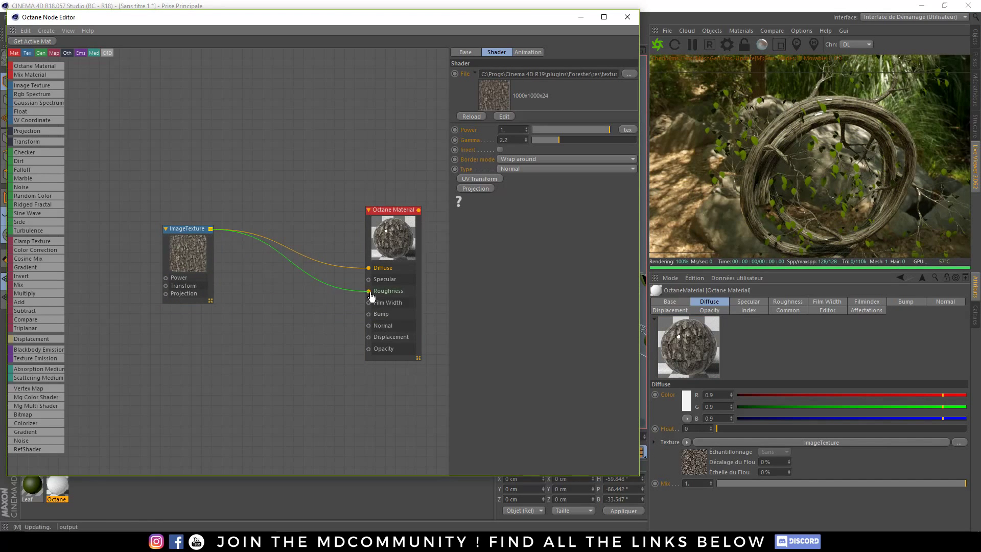
{"action": "left_click_drag", "start_coordinate": [211, 228], "coordinate": [368, 314]}
Step: Add a Displacement node to the bark material with an amount of 1 cm and feed it the bark image texture
{"action": "left_click_drag", "start_coordinate": [266, 349], "coordinate": [267, 348]}
{"action": "left_click_drag", "start_coordinate": [309, 351], "coordinate": [368, 337]}
{"action": "left_click_drag", "start_coordinate": [296, 351], "coordinate": [318, 341]}
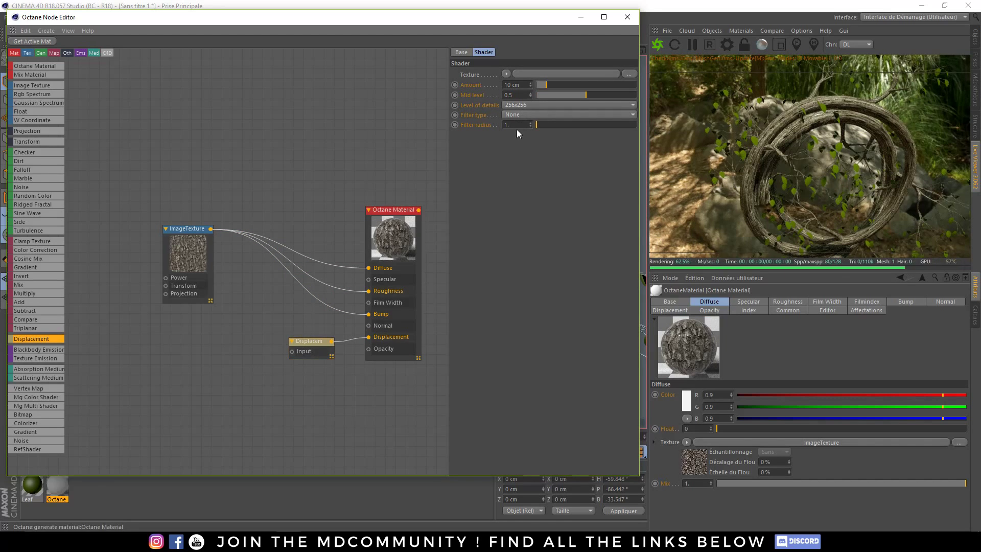
{"action": "left_click", "coordinate": [513, 85]}
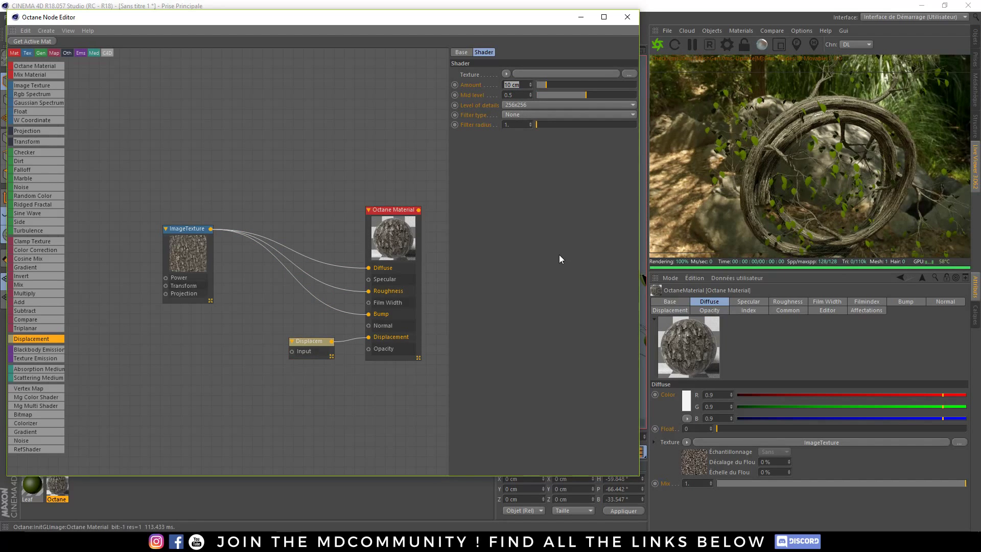
{"action": "type", "text": "1"}
{"action": "key", "text": "Return"}
{"action": "left_click_drag", "start_coordinate": [210, 229], "coordinate": [294, 359]}
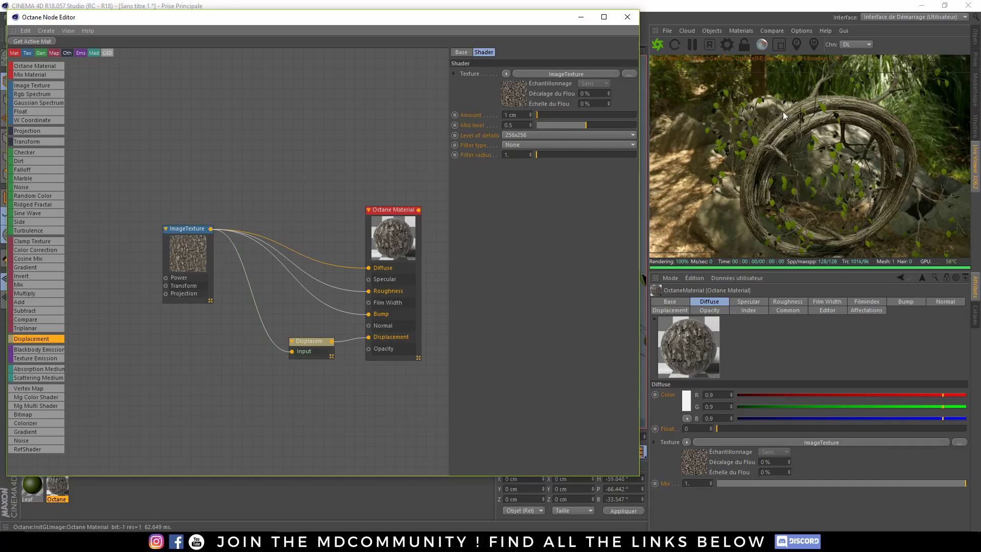
Step: Set the bark displacement amount to 2 cm while checking the trunk up close, and close the node and material editors
{"action": "right_click_drag", "start_coordinate": [783, 127], "coordinate": [785, 105]}
{"action": "left_click_drag", "start_coordinate": [819, 175], "coordinate": [838, 110]}
{"action": "scroll", "coordinate": [837, 110], "scroll_direction": "up", "scroll_amount": 5}
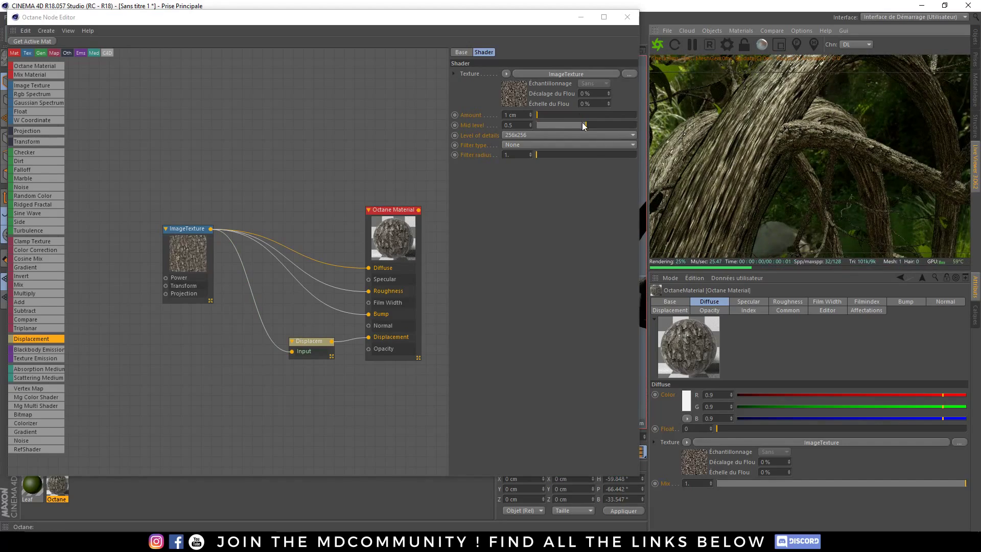
{"action": "scroll", "coordinate": [574, 115], "scroll_direction": "up", "scroll_amount": 2}
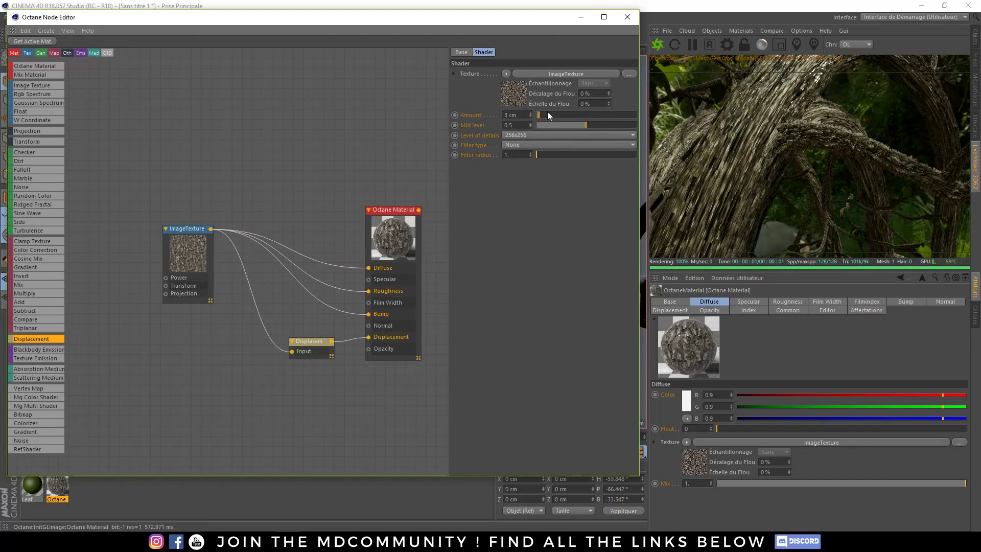
{"action": "scroll", "coordinate": [547, 112], "scroll_direction": "down", "scroll_amount": 1}
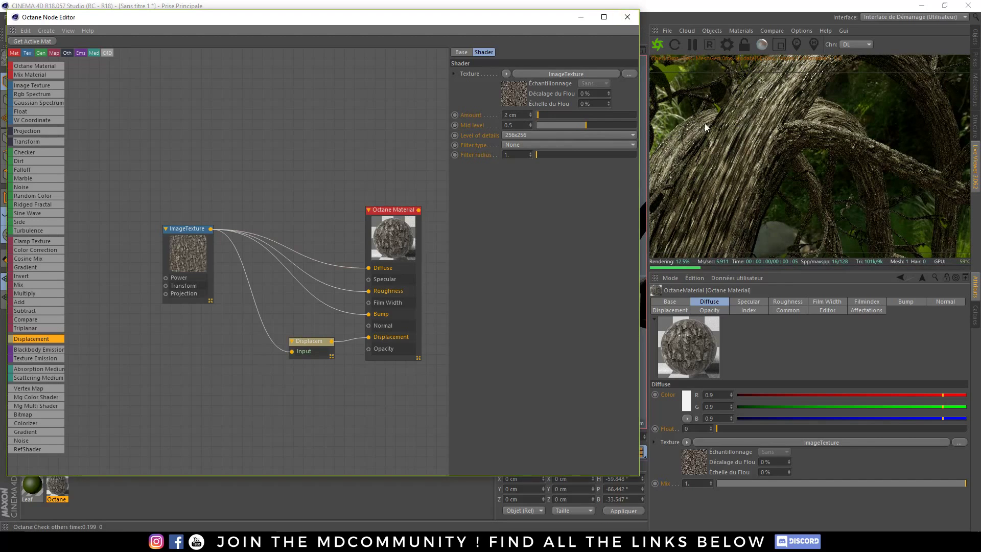
{"action": "left_click", "coordinate": [627, 17]}
{"action": "left_click", "coordinate": [480, 82]}
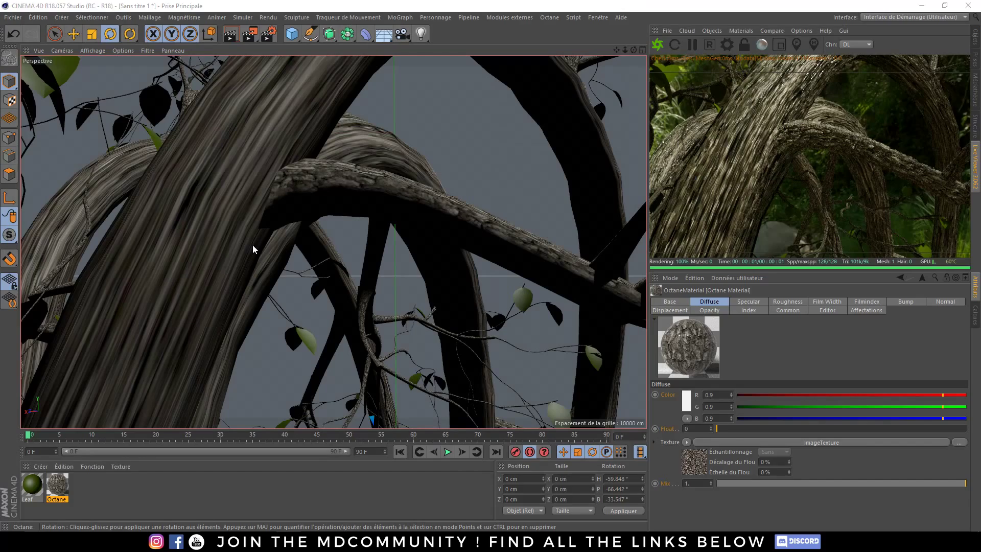
Step: Save the scene on the desktop as test.c4d, replacing the existing file
{"action": "key", "text": "ctrl+s"}
{"action": "left_click", "coordinate": [450, 82]}
{"action": "left_click", "coordinate": [891, 515]}
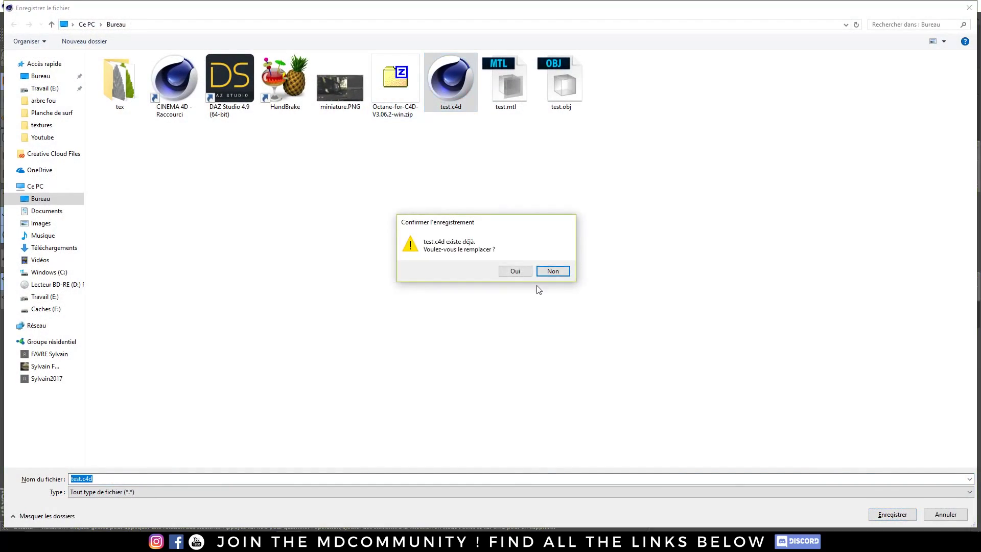
{"action": "left_click", "coordinate": [515, 272]}
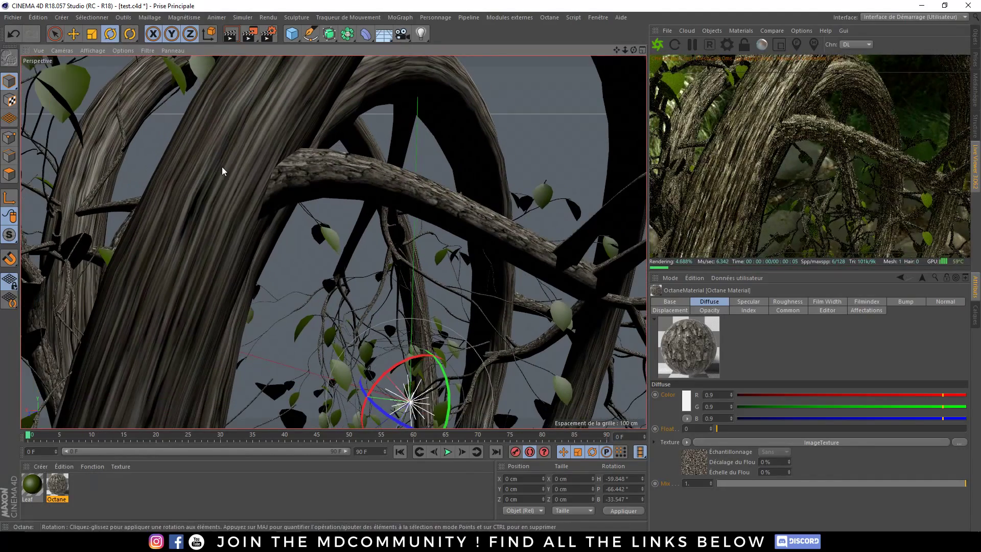
Step: Reduce the V length of the bark texture tag on Forester_Tree, trying 20 % and settling on 6 %
{"action": "left_click_drag", "start_coordinate": [221, 167], "coordinate": [294, 263], "text": "alt"}
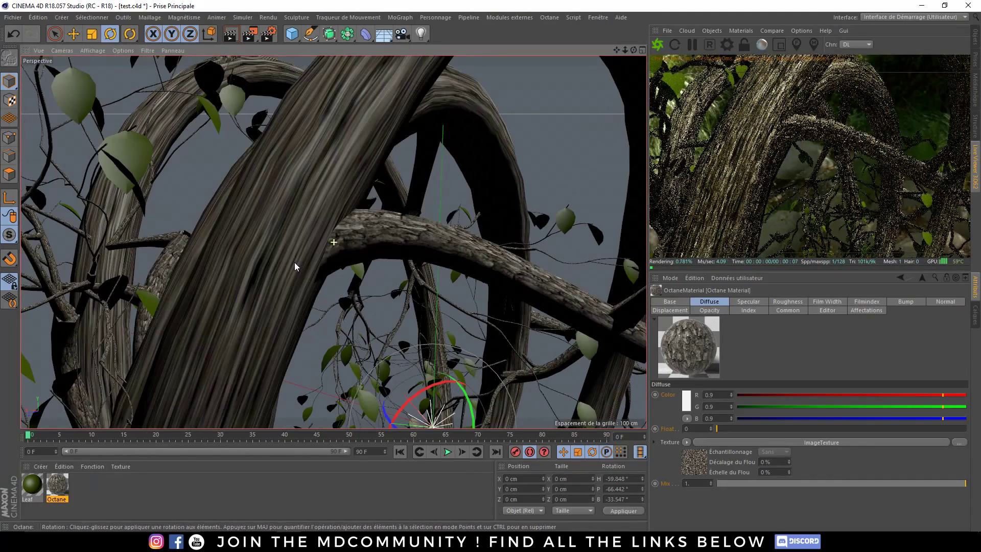
{"action": "left_click", "coordinate": [283, 222]}
{"action": "left_click", "coordinate": [976, 32]}
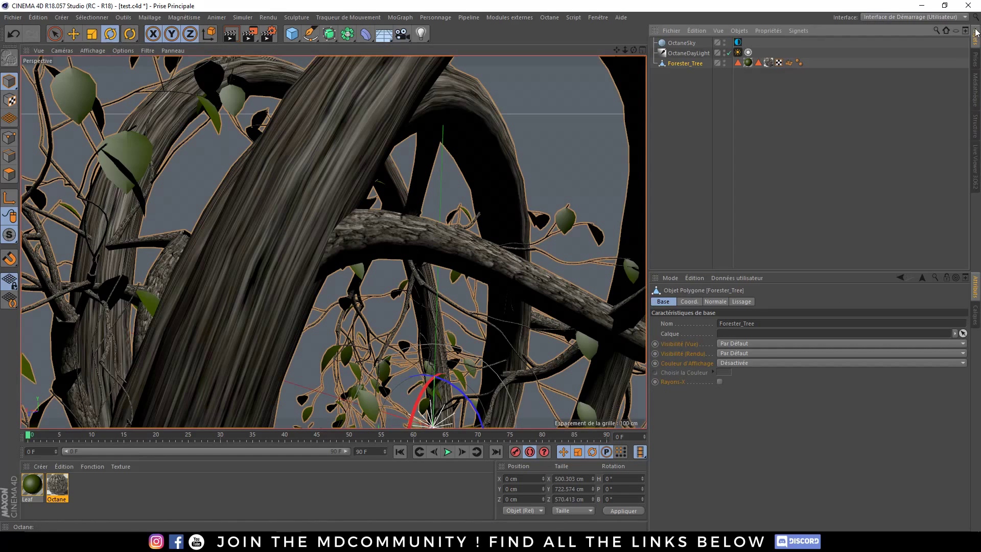
{"action": "left_click", "coordinate": [767, 62]}
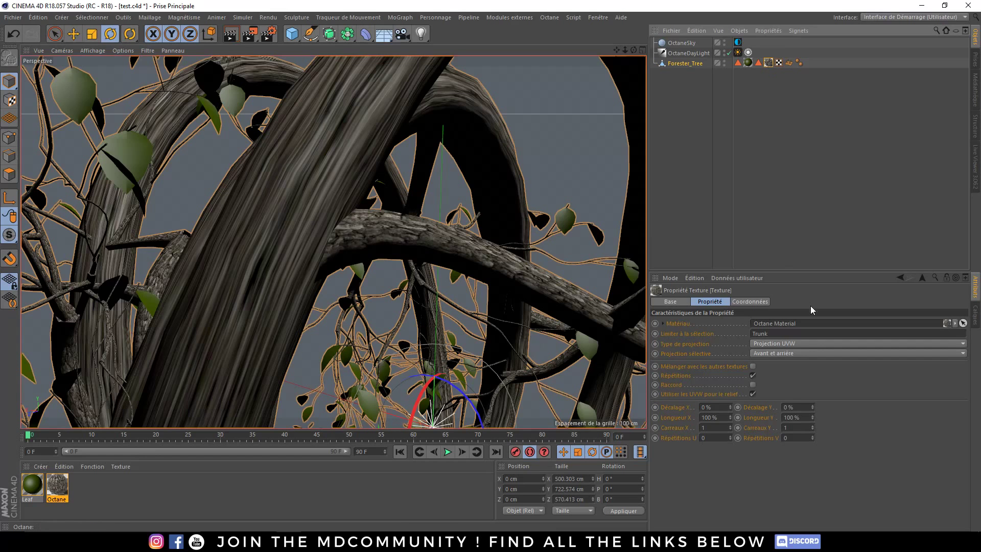
{"action": "left_click", "coordinate": [797, 418]}
{"action": "type", "text": "20"}
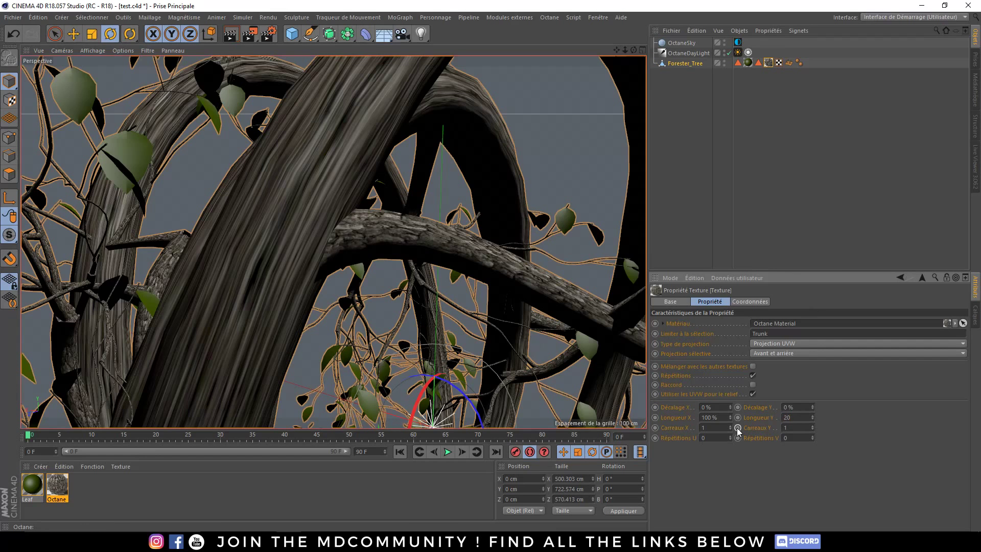
{"action": "key", "text": "Return"}
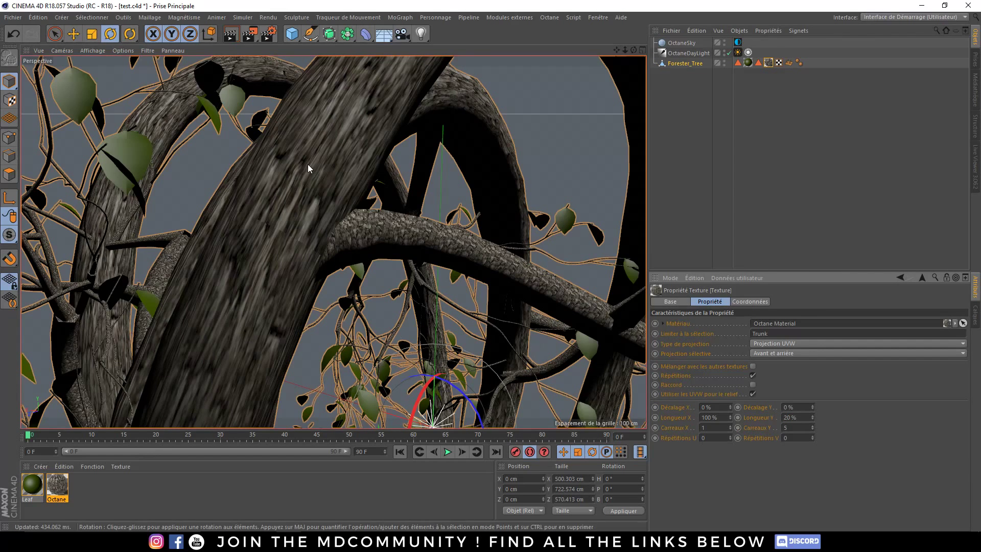
{"action": "left_click_drag", "start_coordinate": [812, 418], "coordinate": [811, 448]}
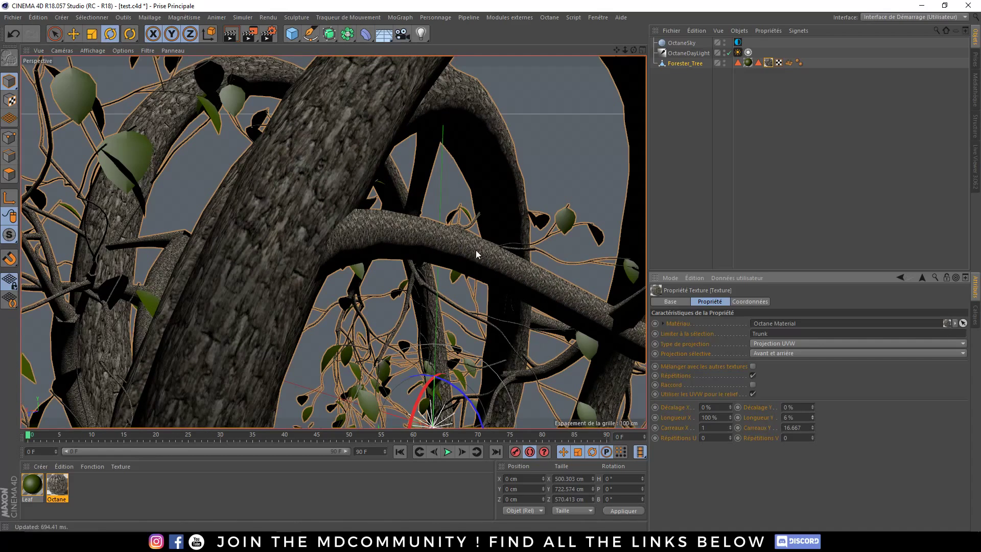
Step: Examine the bark's tiling and displacement on the trunk up close in the Octane live render
{"action": "scroll", "coordinate": [276, 254], "scroll_direction": "down", "scroll_amount": 3}
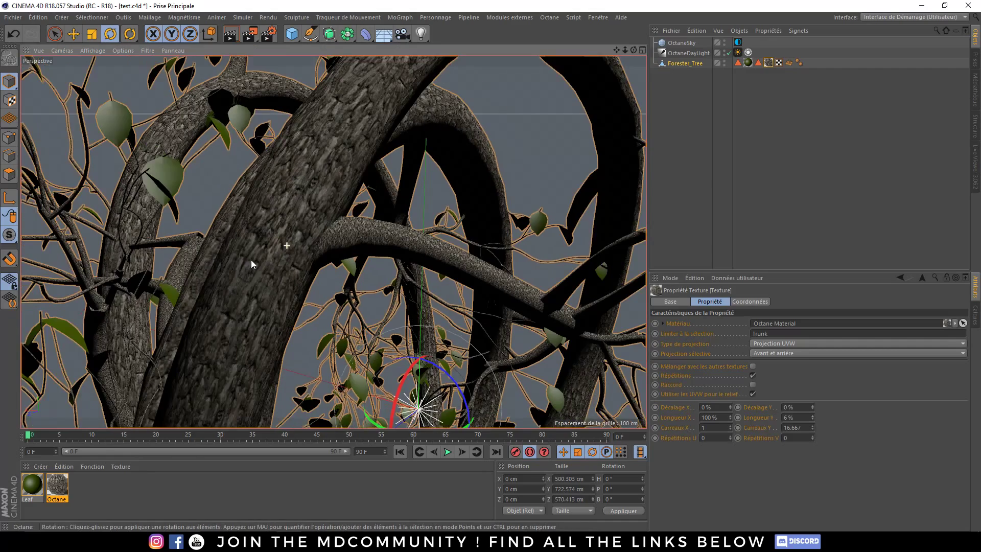
{"action": "left_click", "coordinate": [975, 169]}
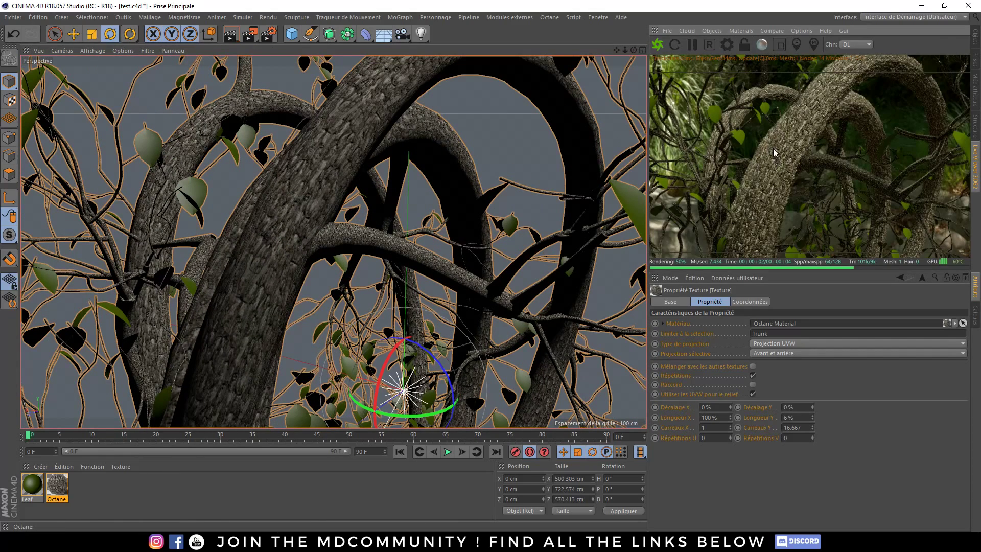
{"action": "scroll", "coordinate": [279, 173], "scroll_direction": "up", "scroll_amount": 3}
{"action": "left_click_drag", "start_coordinate": [279, 173], "coordinate": [280, 146], "text": "alt"}
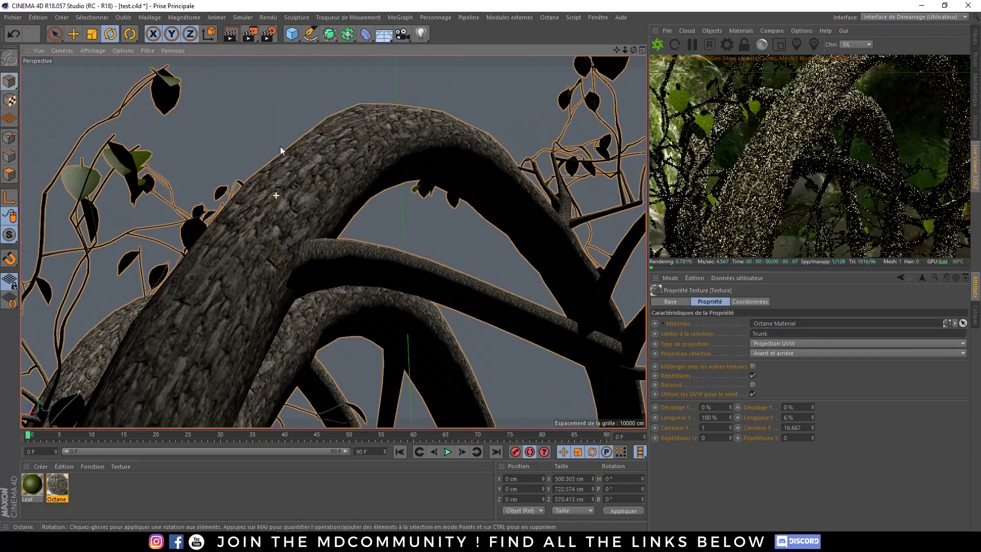
{"action": "scroll", "coordinate": [324, 186], "scroll_direction": "up", "scroll_amount": 3}
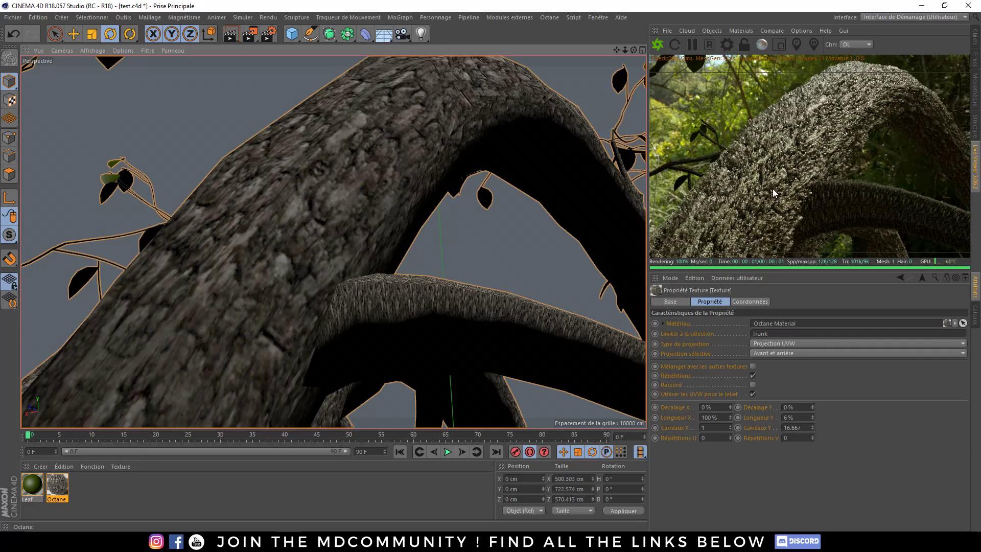
Step: Reopen the bark material's node graph and set the displacement's filter type to Gaussian with a filter radius of 3
{"action": "double_click", "coordinate": [55, 490]}
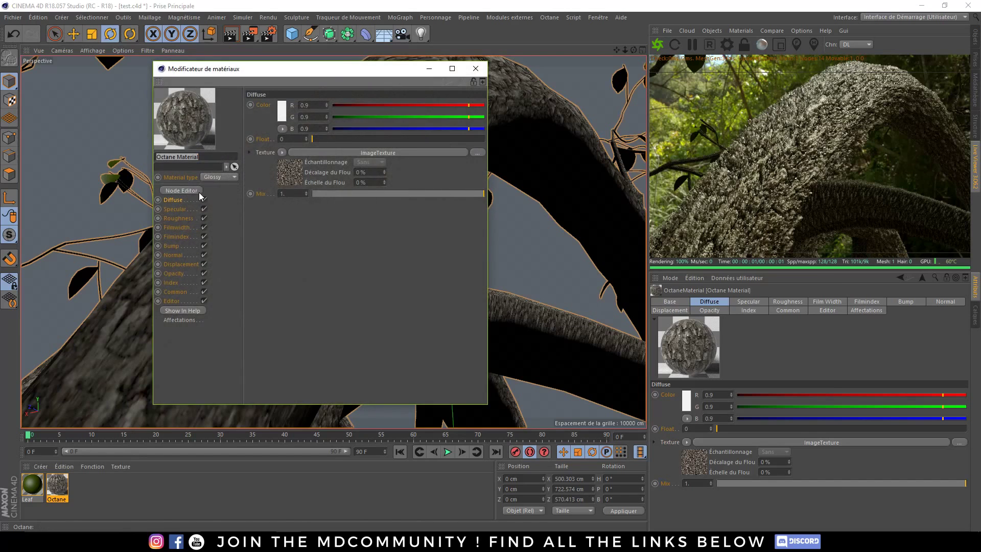
{"action": "left_click", "coordinate": [198, 192]}
{"action": "left_click_drag", "start_coordinate": [413, 79], "coordinate": [224, 30]}
{"action": "left_click_drag", "start_coordinate": [330, 359], "coordinate": [303, 347]}
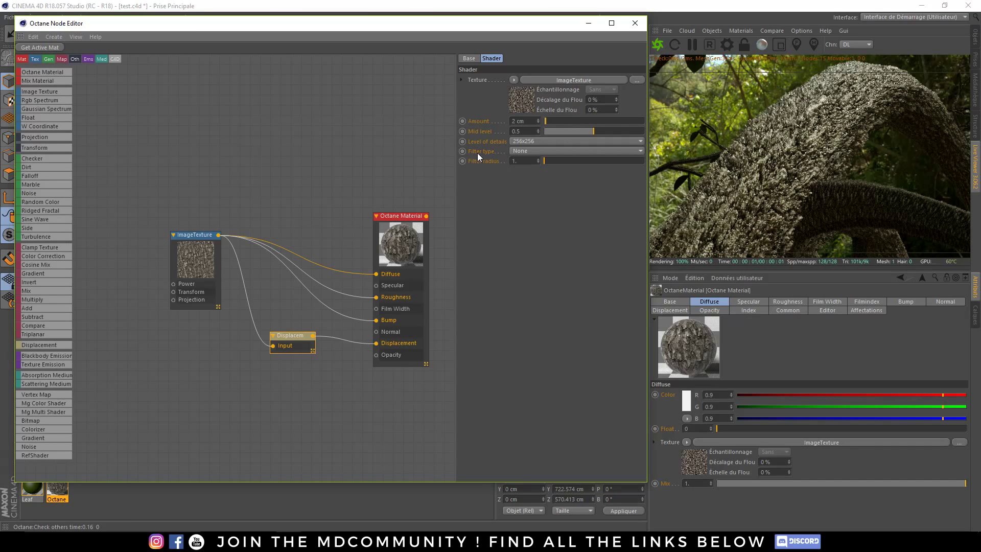
{"action": "left_click", "coordinate": [511, 151]}
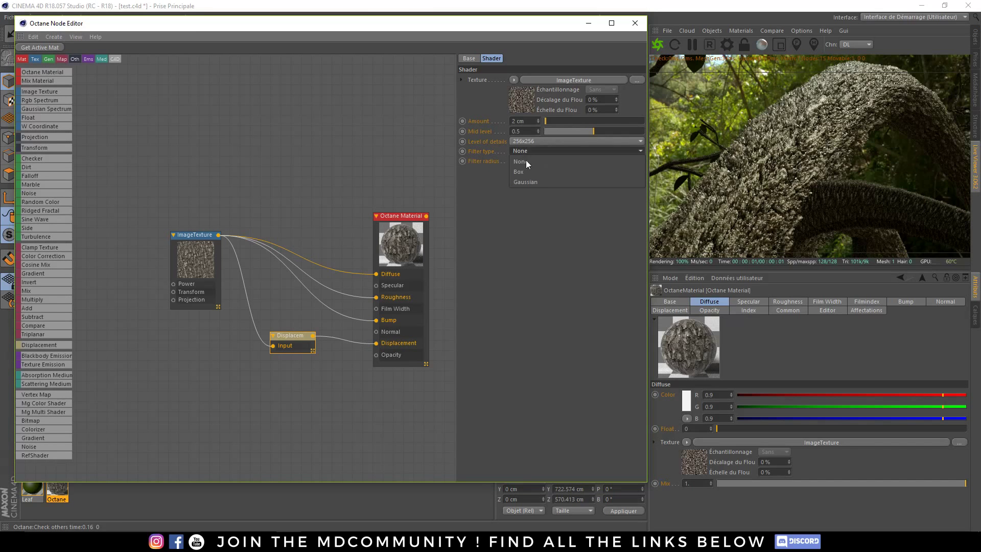
{"action": "left_click", "coordinate": [547, 182]}
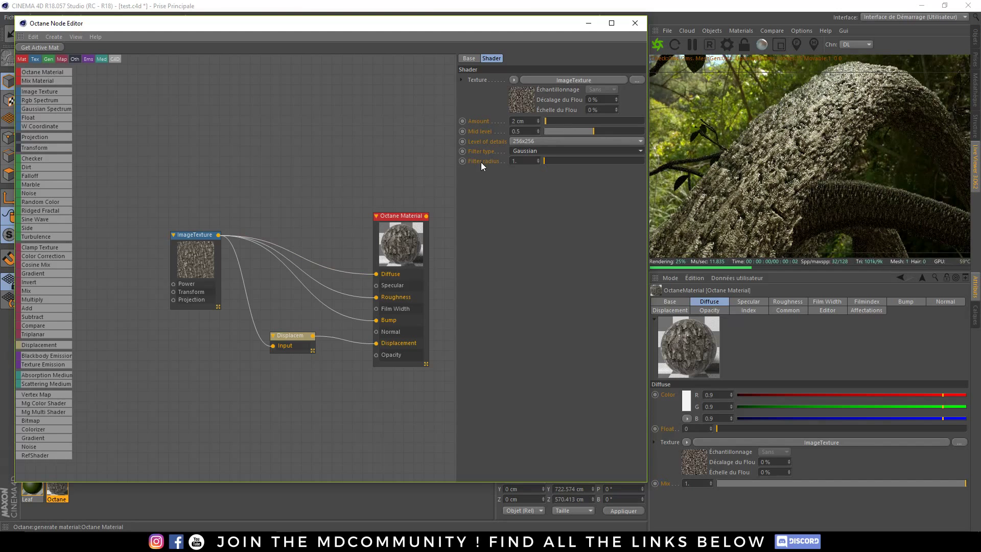
{"action": "double_click", "coordinate": [531, 162]}
{"action": "type", "text": "3"}
{"action": "key", "text": "Return"}
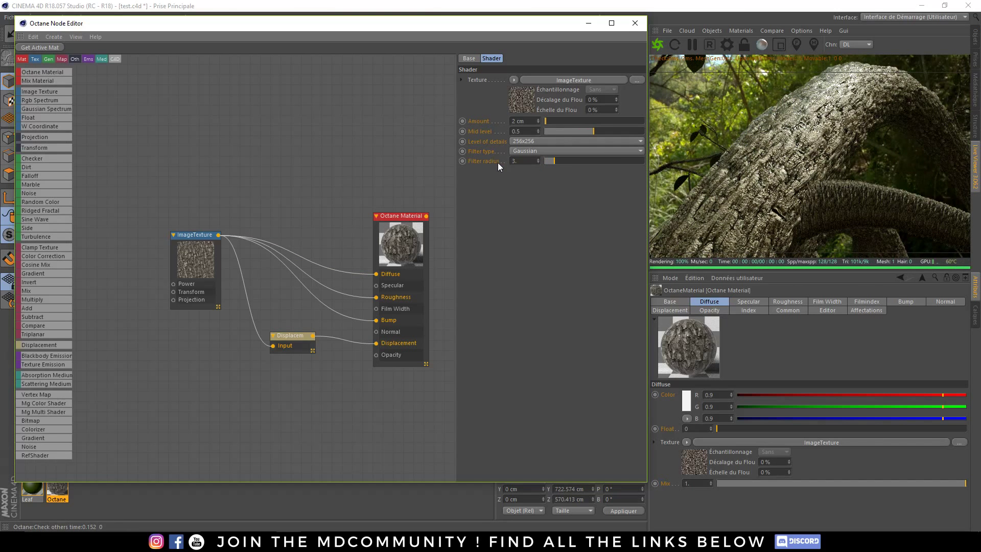
{"action": "left_click", "coordinate": [531, 152]}
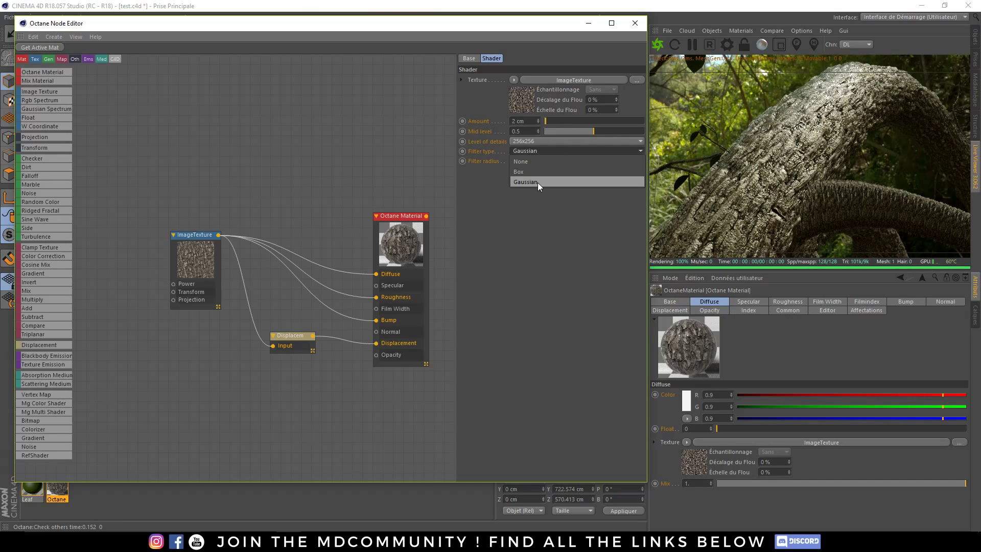
{"action": "left_click", "coordinate": [538, 183]}
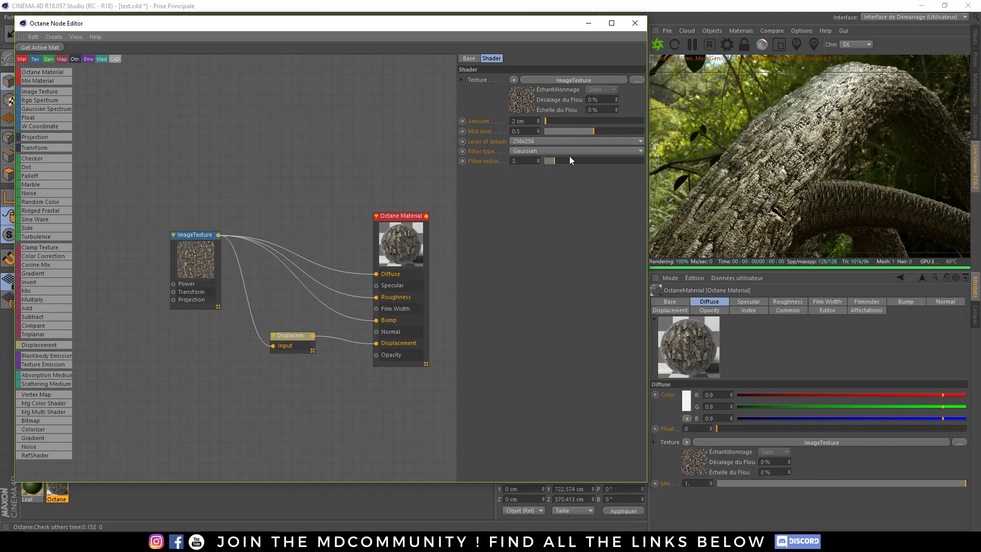
Step: Set the bark displacement's amount to 3 cm, level of details to 512x512 after trying 1024x1024, and filter radius to 4
{"action": "scroll", "coordinate": [553, 122], "scroll_direction": "up", "scroll_amount": 1}
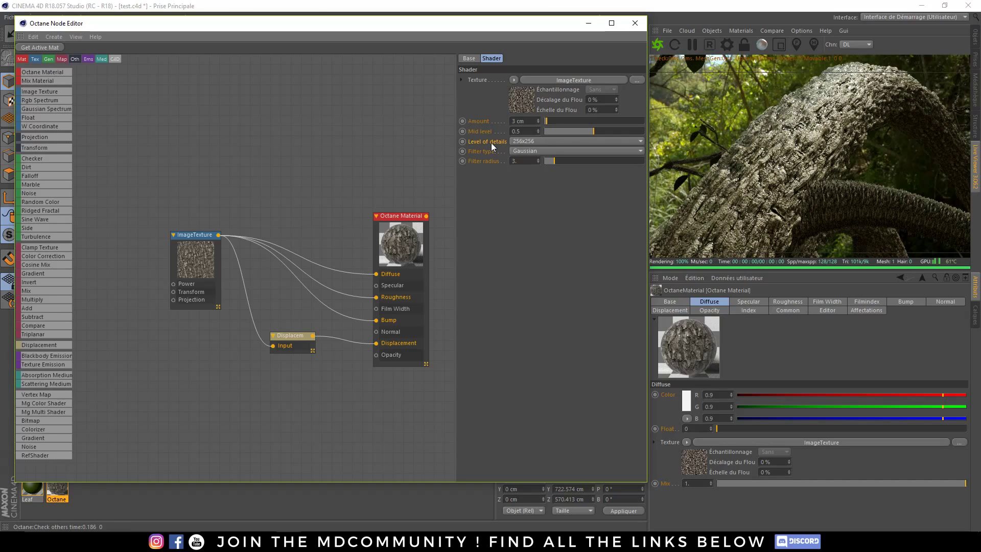
{"action": "left_click", "coordinate": [536, 141]}
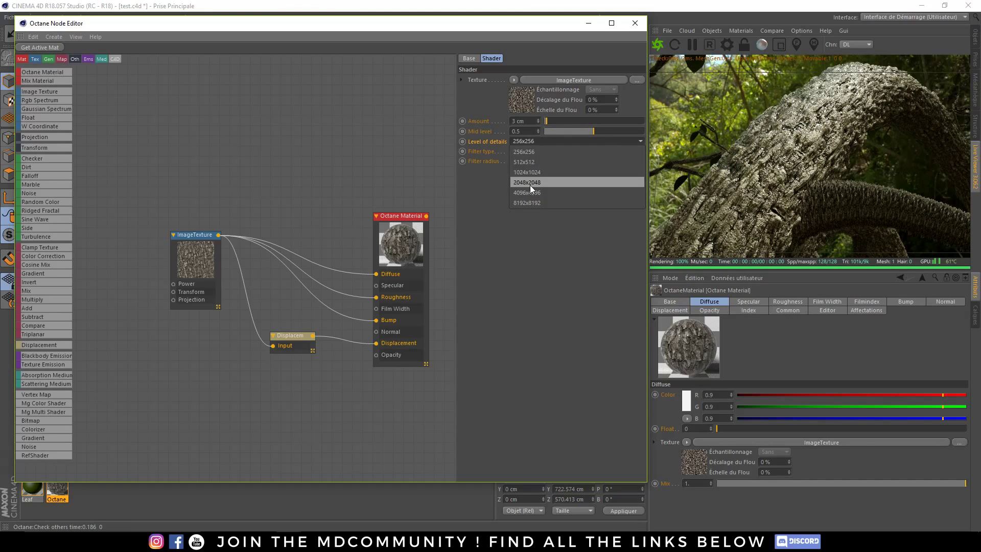
{"action": "left_click", "coordinate": [533, 172]}
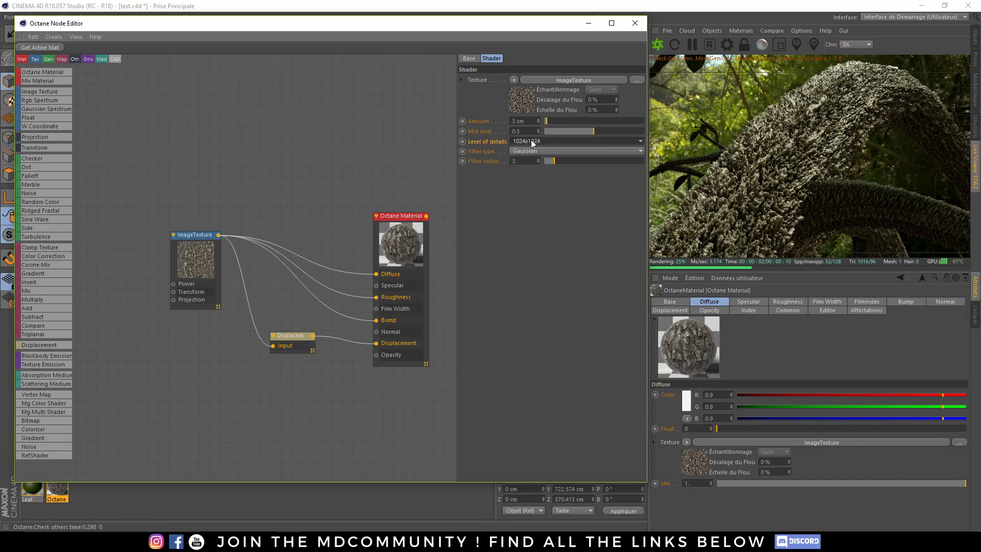
{"action": "scroll", "coordinate": [531, 141], "scroll_direction": "up", "scroll_amount": 1}
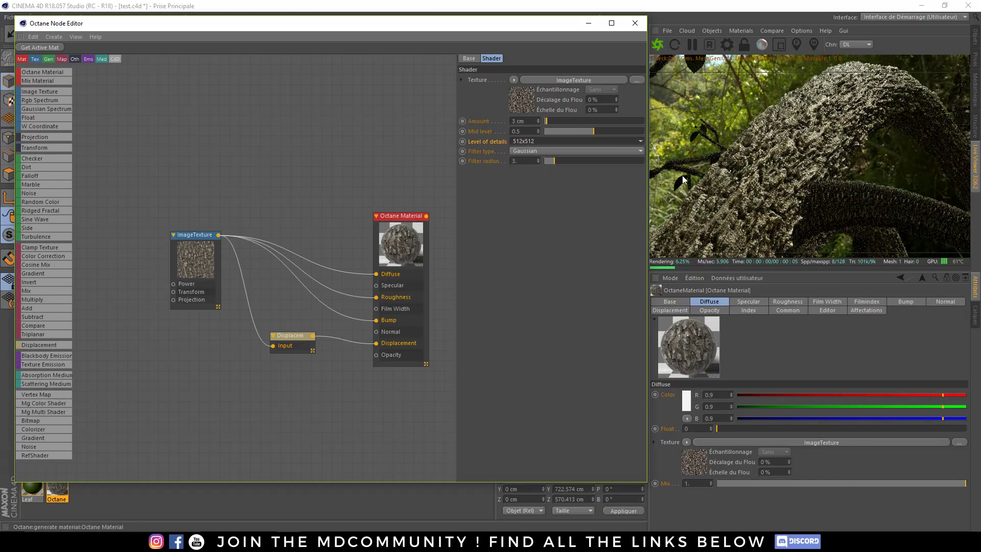
{"action": "scroll", "coordinate": [563, 161], "scroll_direction": "up", "scroll_amount": 2}
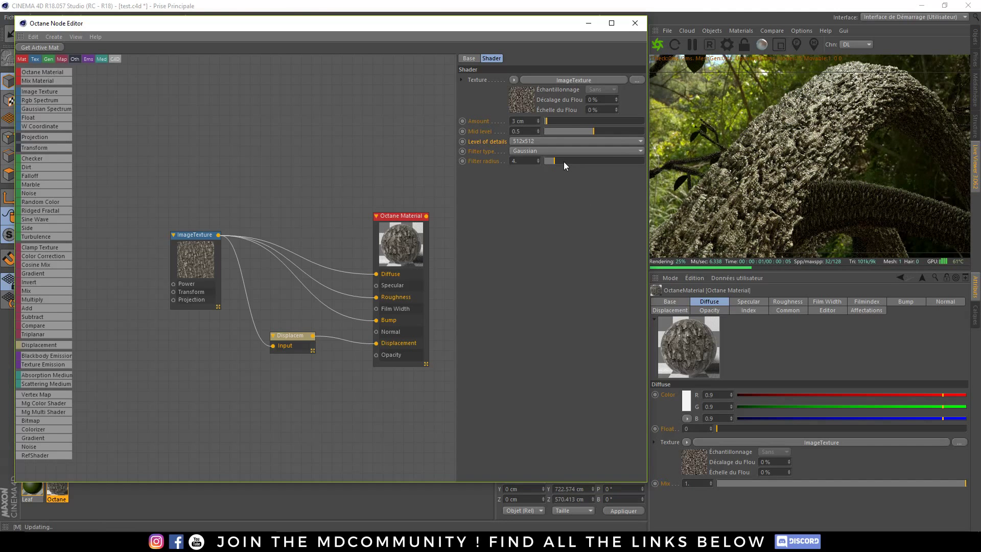
Step: Lower the bark displacement amount to 2.3 cm
{"action": "double_click", "coordinate": [526, 121]}
{"action": "type", "text": "2.8"}
{"action": "key", "text": "Return"}
{"action": "scroll", "coordinate": [529, 122], "scroll_direction": "down", "scroll_amount": 4}
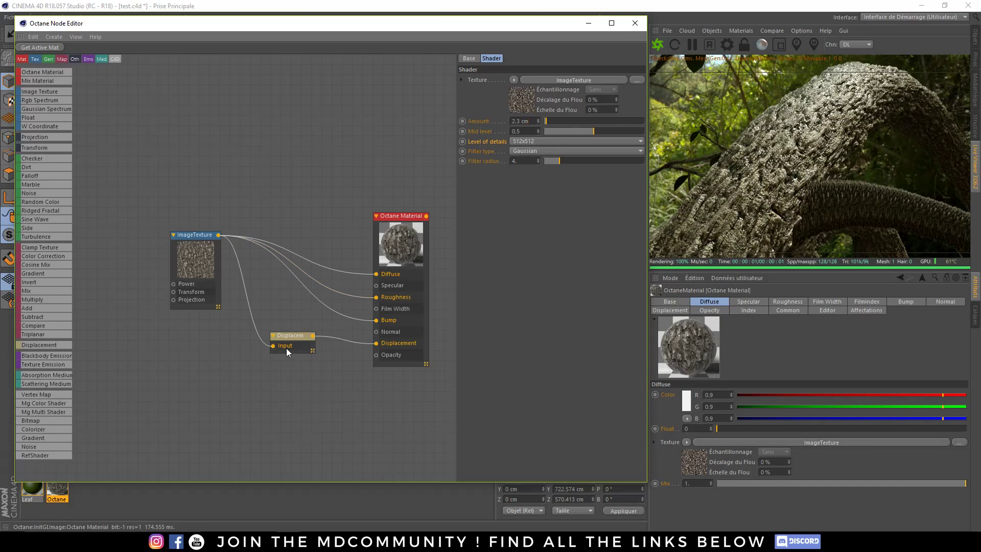
Step: Space out the bark nodes and insert a Color Correction node between the ImageTexture and the material's Roughness input
{"action": "left_click_drag", "start_coordinate": [287, 336], "coordinate": [295, 349]}
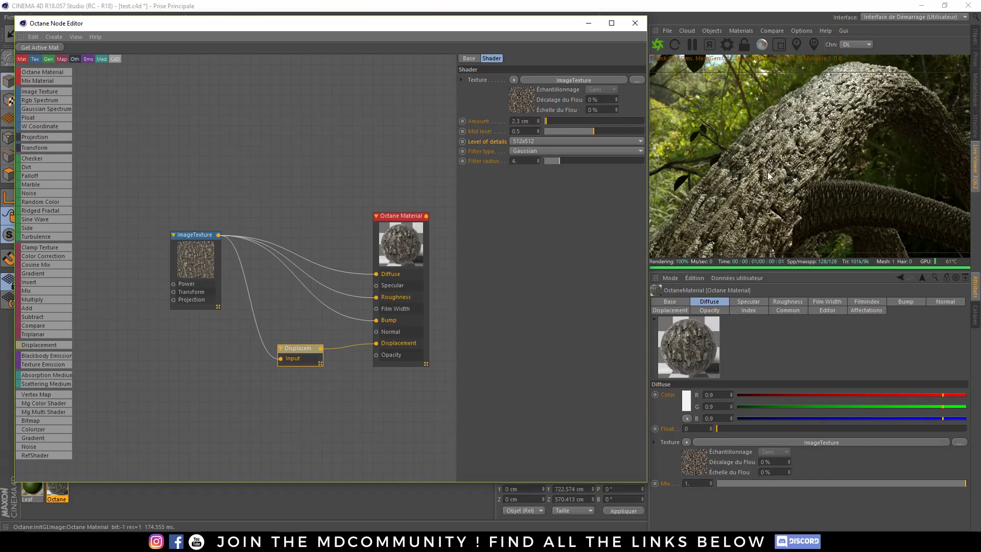
{"action": "left_click_drag", "start_coordinate": [187, 241], "coordinate": [168, 244]}
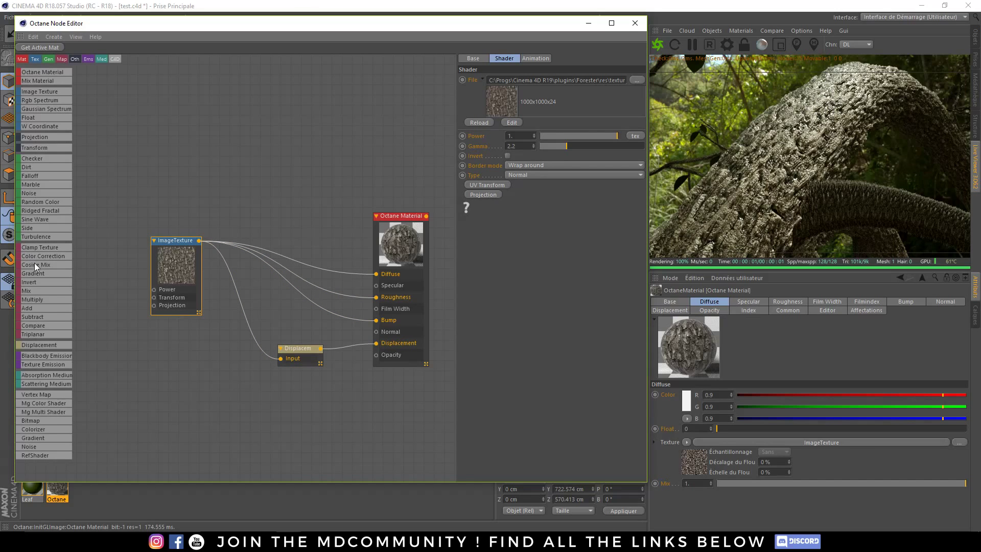
{"action": "left_click_drag", "start_coordinate": [345, 287], "coordinate": [316, 280]}
Step: Try extreme gamma values on the Color Correction node, comparing the trunk with a render region, and set gamma back to 1
{"action": "left_click_drag", "start_coordinate": [534, 162], "coordinate": [619, 161]}
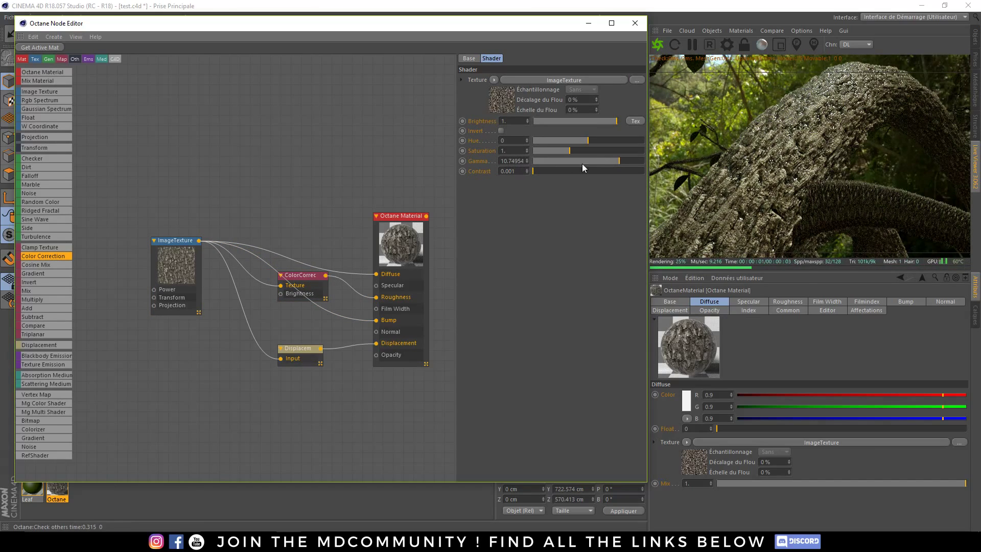
{"action": "left_click", "coordinate": [779, 45]}
{"action": "left_click_drag", "start_coordinate": [808, 97], "coordinate": [840, 119]}
{"action": "left_click_drag", "start_coordinate": [787, 102], "coordinate": [843, 127]}
{"action": "left_click_drag", "start_coordinate": [550, 158], "coordinate": [530, 164]}
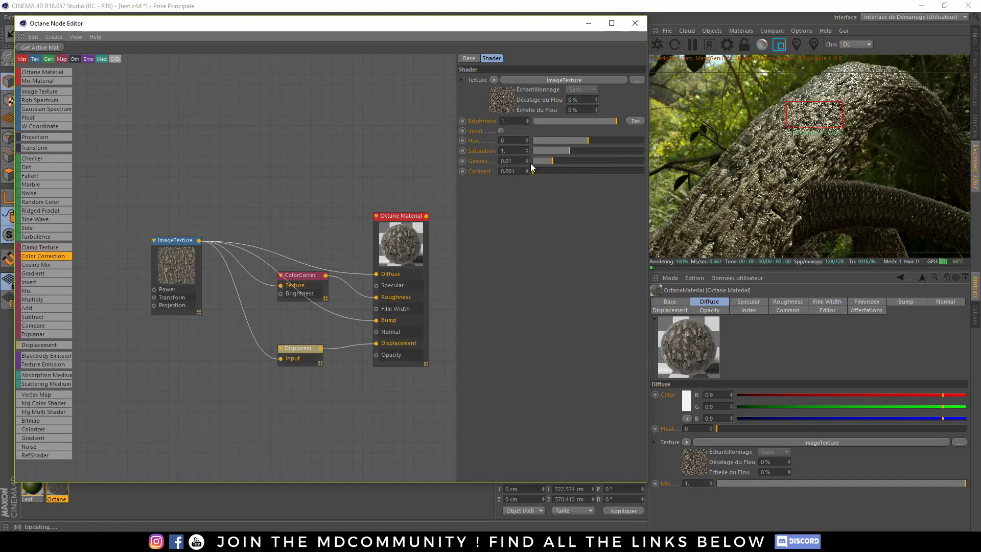
{"action": "left_click", "coordinate": [779, 45]}
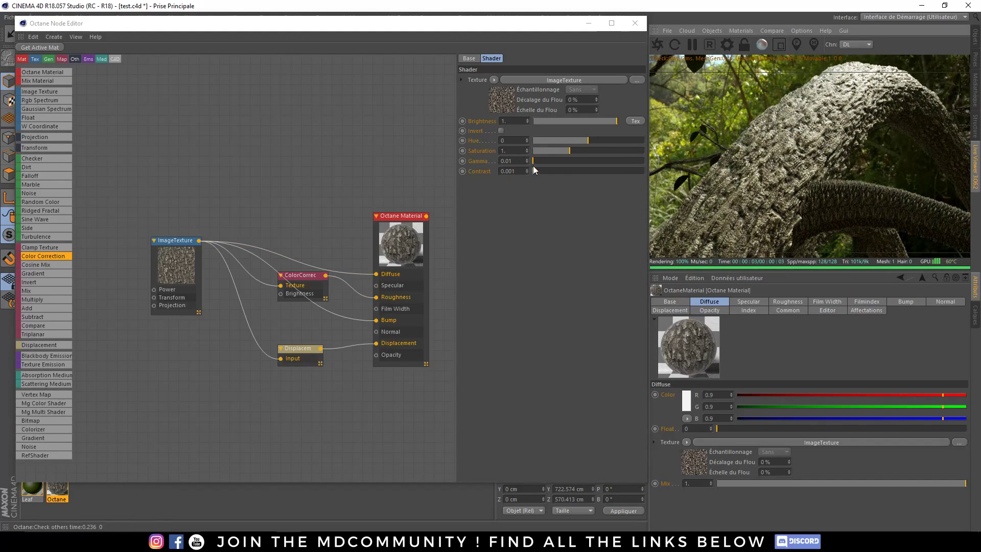
{"action": "left_click_drag", "start_coordinate": [545, 158], "coordinate": [636, 158]}
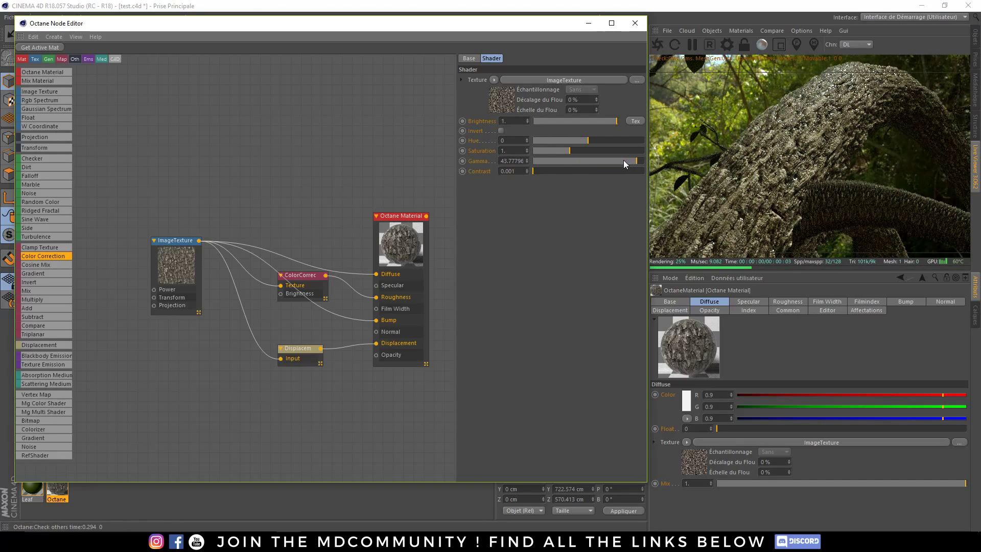
{"action": "left_click_drag", "start_coordinate": [623, 160], "coordinate": [581, 161]}
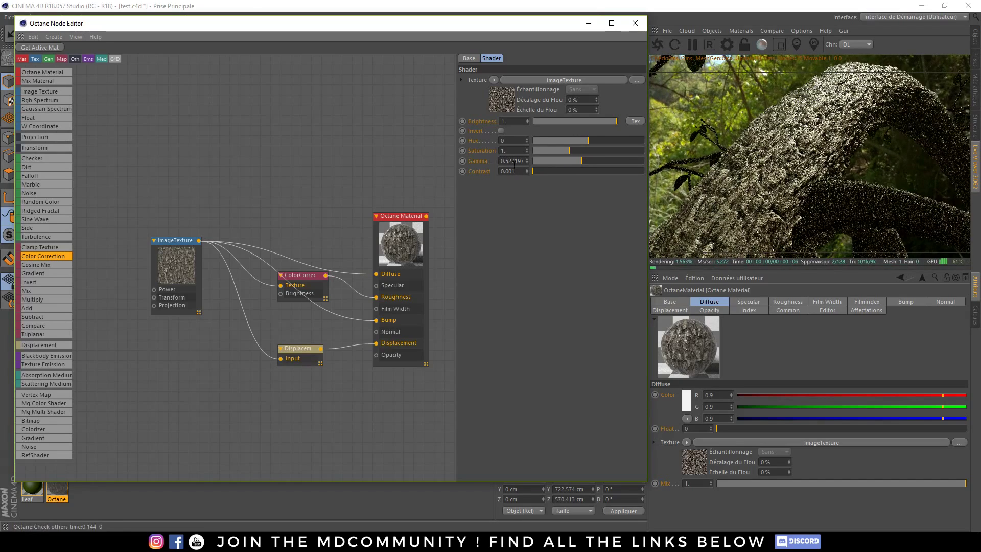
{"action": "key", "text": "ctrl+a"}
{"action": "type", "text": "1"}
{"action": "key", "text": "Return"}
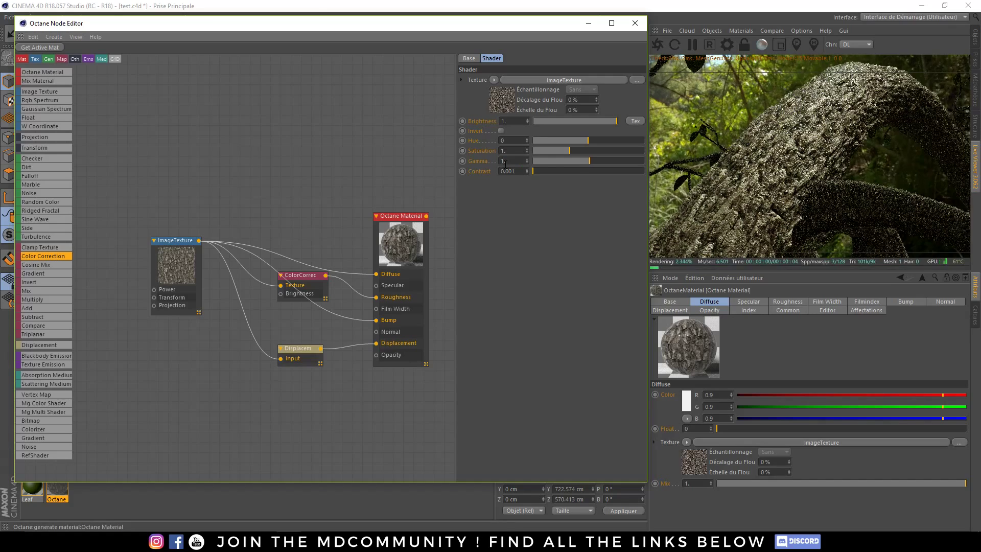
Step: Lower the Color Correction brightness to about 0.086, check the trunk with a render region, and close the node editor
{"action": "left_click", "coordinate": [318, 299]}
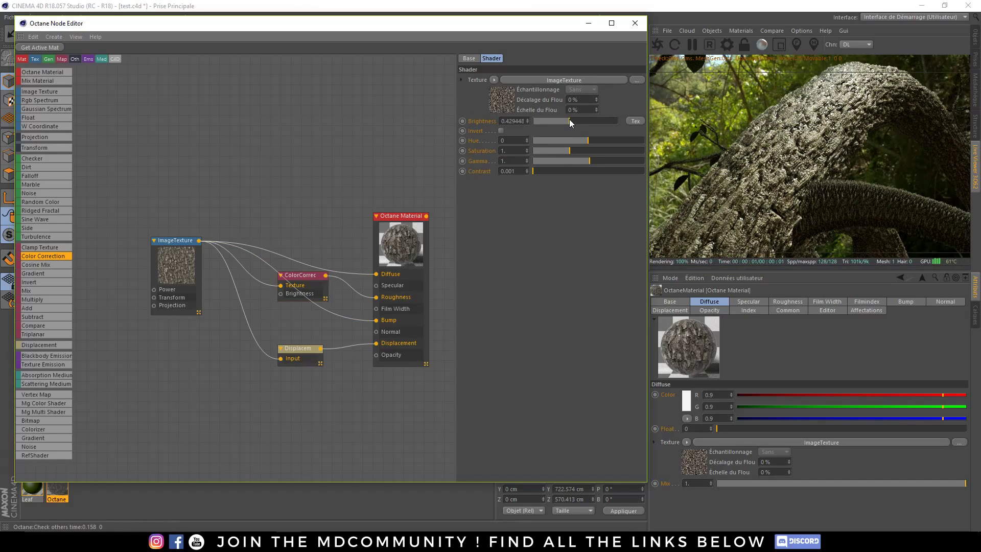
{"action": "left_click_drag", "start_coordinate": [569, 118], "coordinate": [540, 121]}
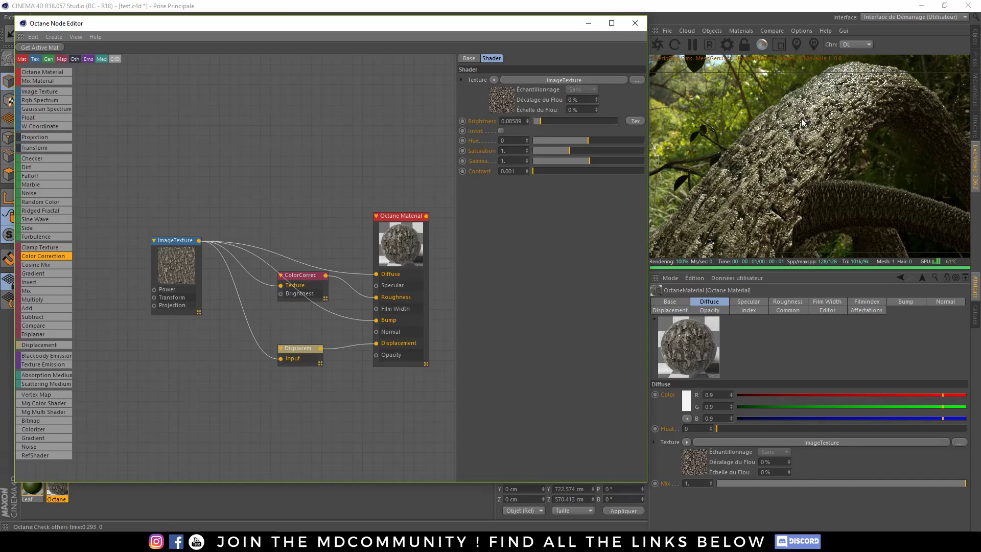
{"action": "left_click", "coordinate": [779, 45]}
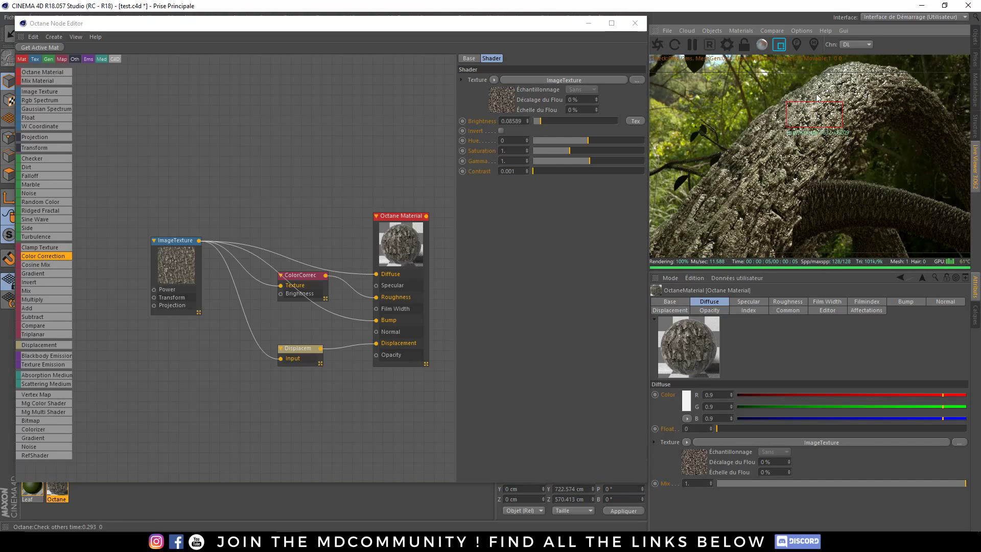
{"action": "left_click", "coordinate": [779, 44]}
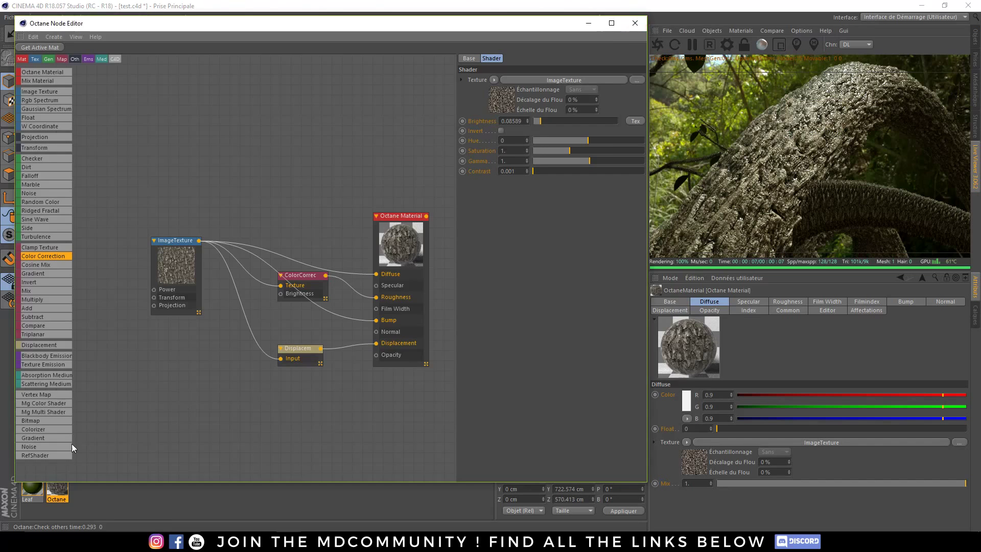
{"action": "left_click", "coordinate": [635, 24]}
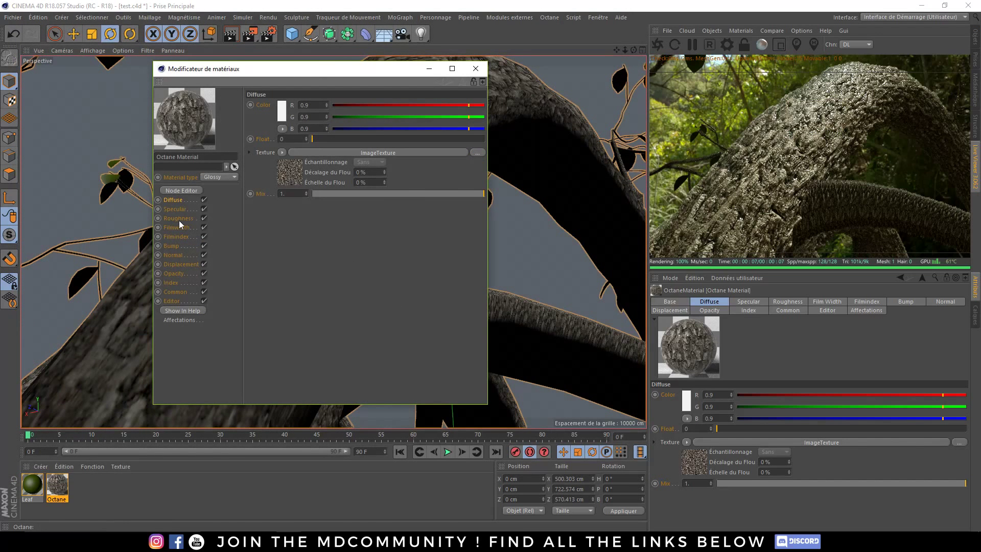
{"action": "left_click", "coordinate": [283, 153]}
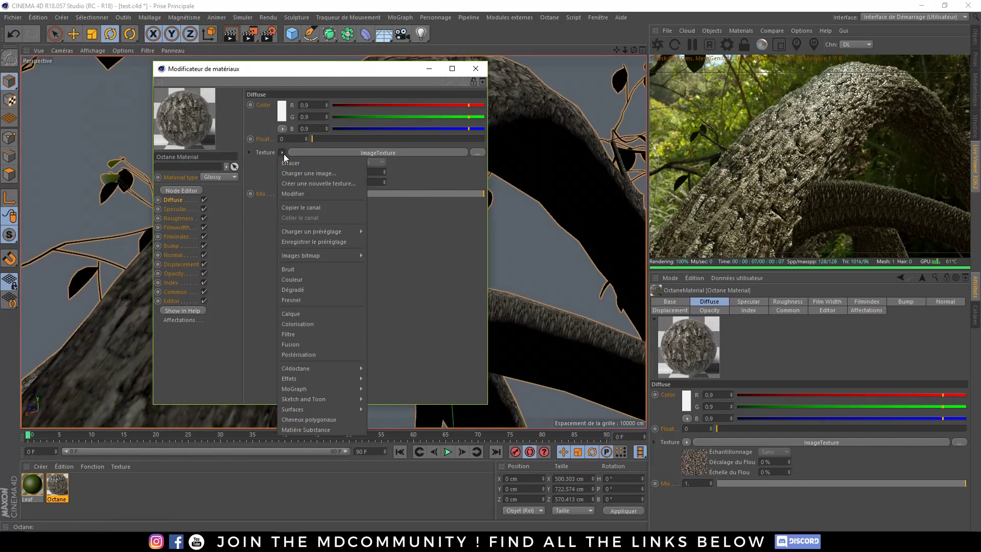
{"action": "left_click", "coordinate": [308, 157]}
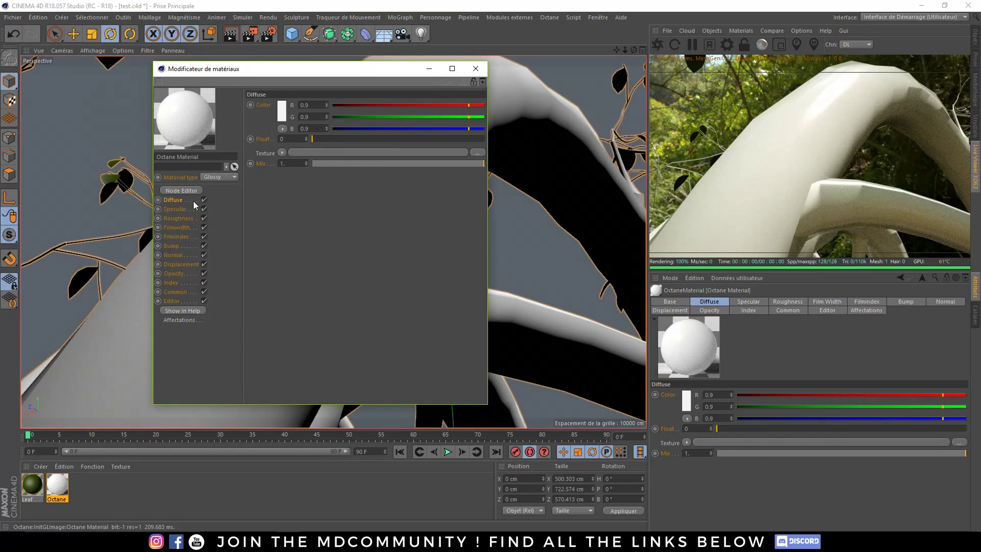
{"action": "key", "text": "ctrl+z"}
Step: Clear the Color Correction texture from the bark material's roughness and set the roughness float to 0 after trying about 0.89
{"action": "left_click", "coordinate": [179, 218]}
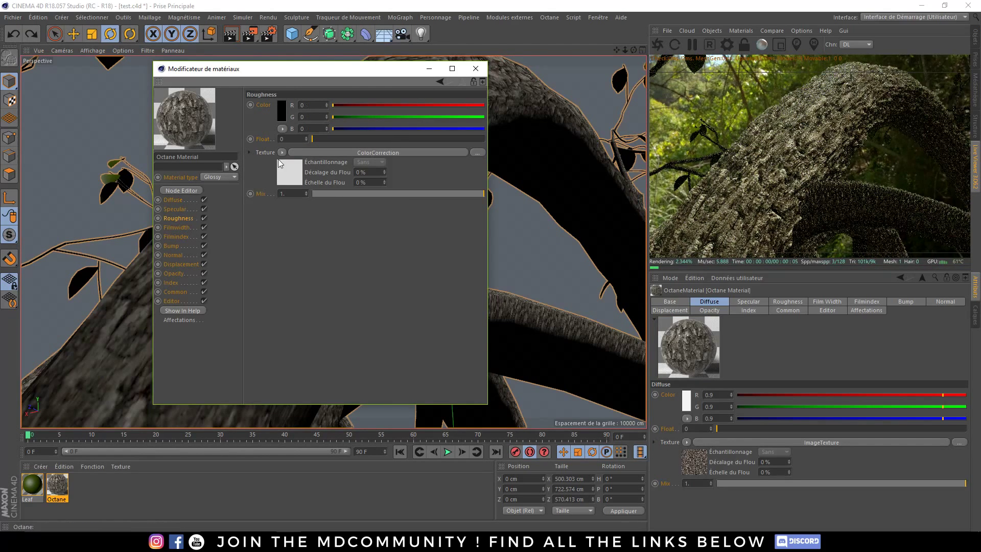
{"action": "left_click", "coordinate": [281, 153]}
{"action": "left_click", "coordinate": [299, 164]}
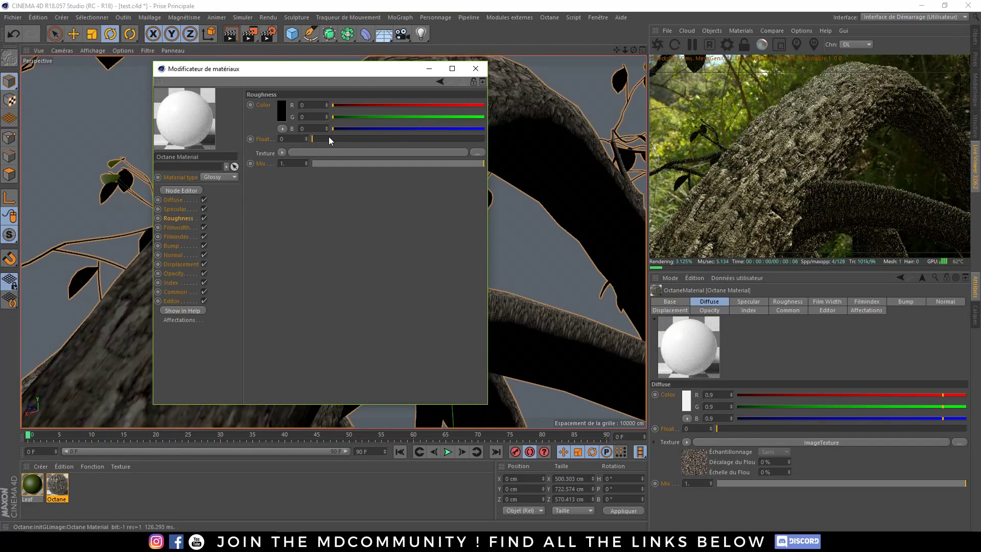
{"action": "left_click_drag", "start_coordinate": [329, 138], "coordinate": [465, 137]}
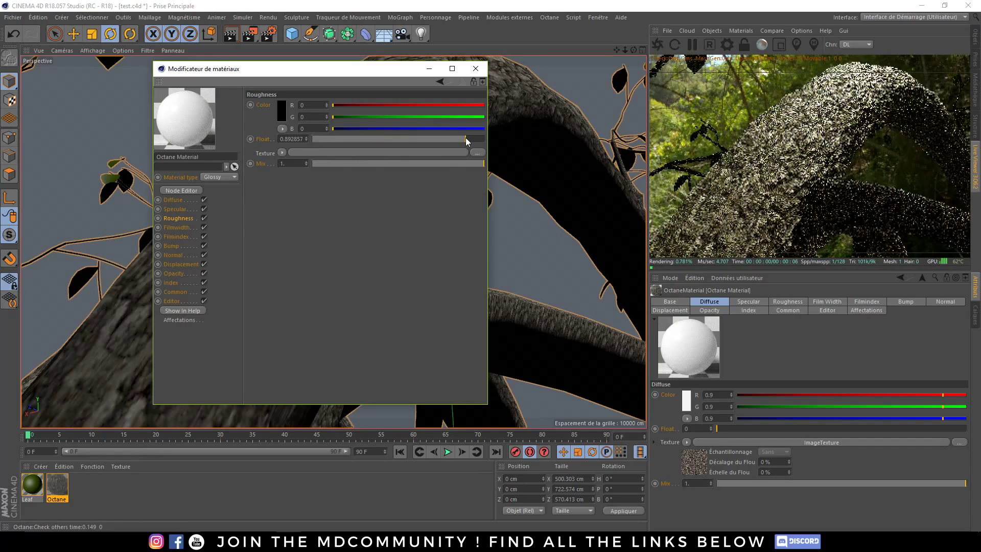
{"action": "left_click_drag", "start_coordinate": [376, 140], "coordinate": [299, 143]}
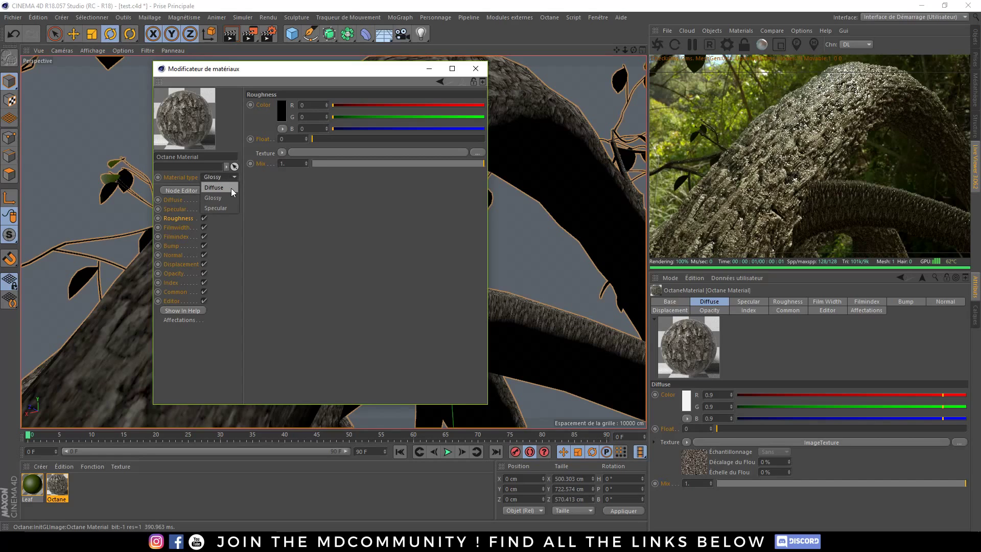
Step: Keep the bark material type as Glossy and lower its index to about 1.08
{"action": "left_click", "coordinate": [333, 280]}
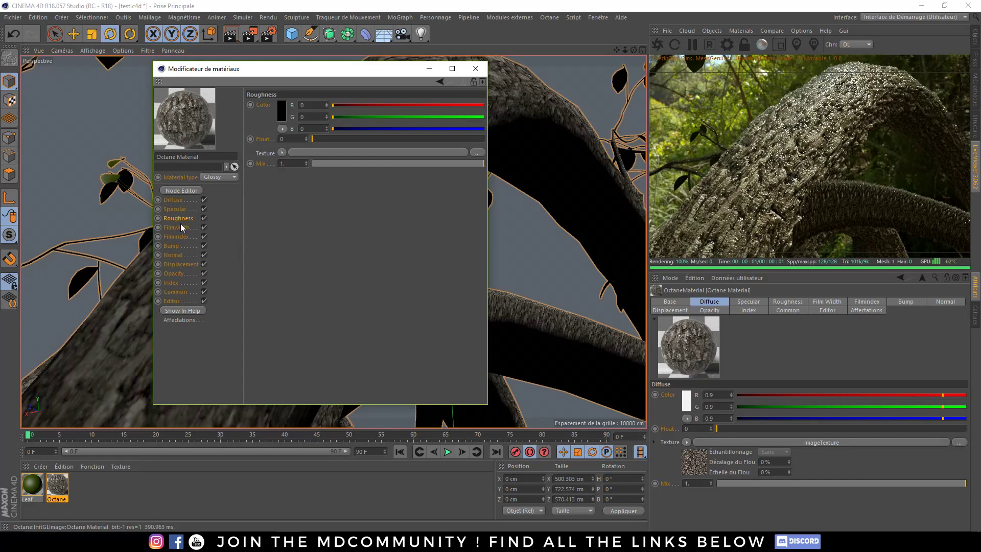
{"action": "left_click", "coordinate": [170, 283]}
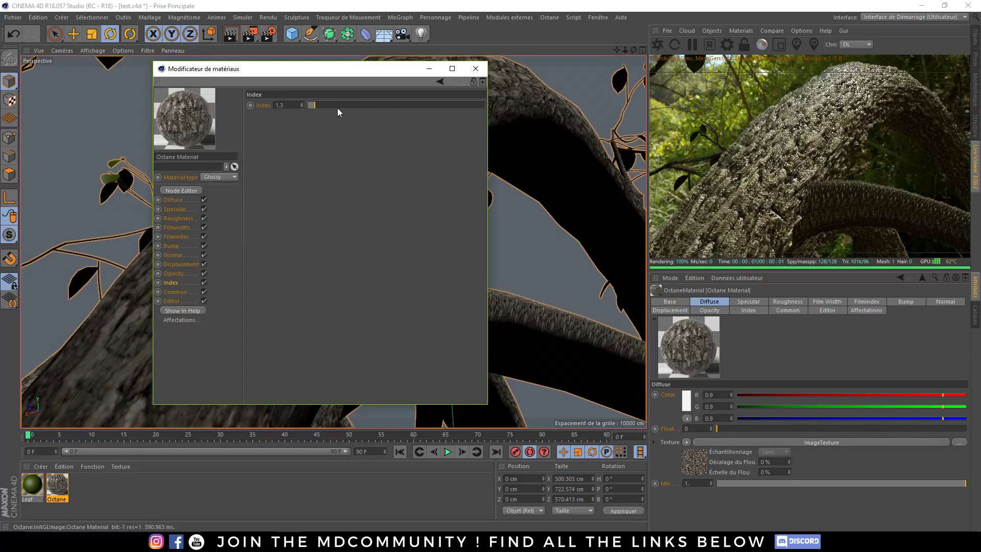
{"action": "left_click_drag", "start_coordinate": [335, 107], "coordinate": [309, 107]}
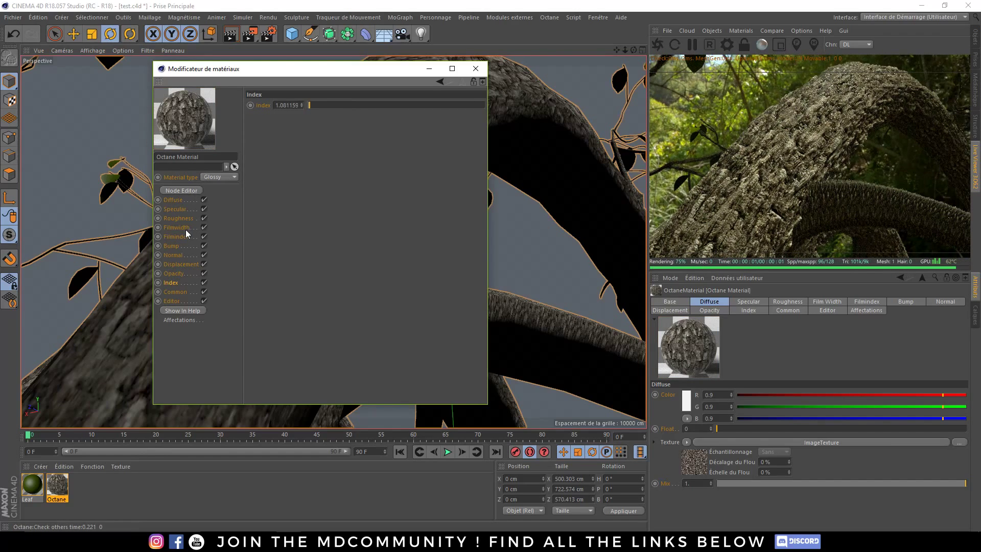
Step: Connect the bark ImageTexture node directly to the Octane Material's Roughness input and close the node editor
{"action": "left_click", "coordinate": [181, 191]}
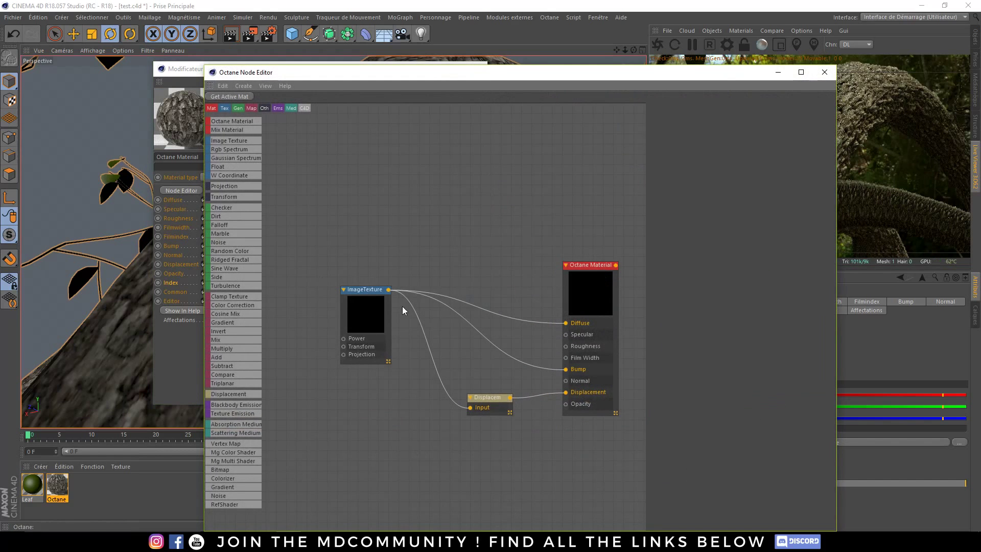
{"action": "left_click_drag", "start_coordinate": [388, 289], "coordinate": [565, 346]}
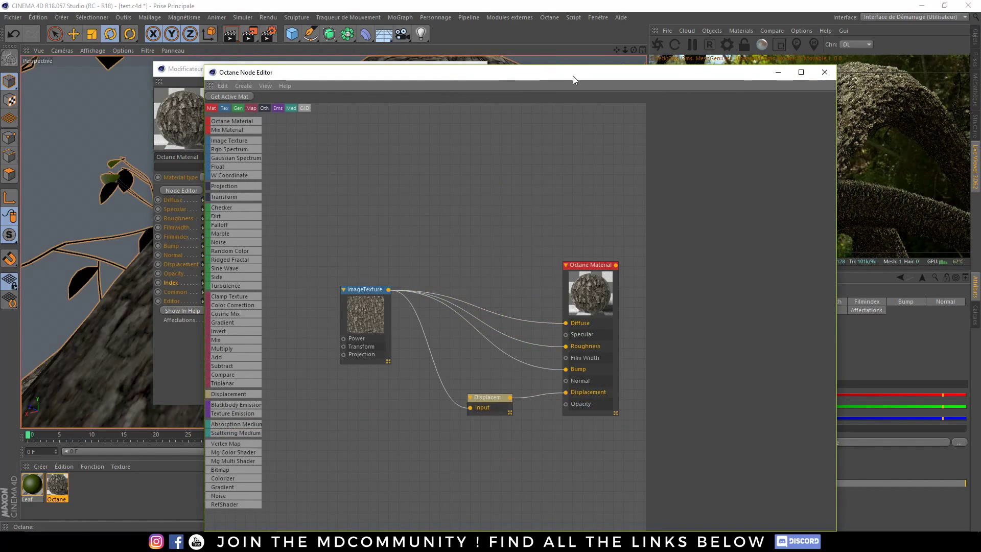
{"action": "left_click_drag", "start_coordinate": [573, 79], "coordinate": [418, 72]}
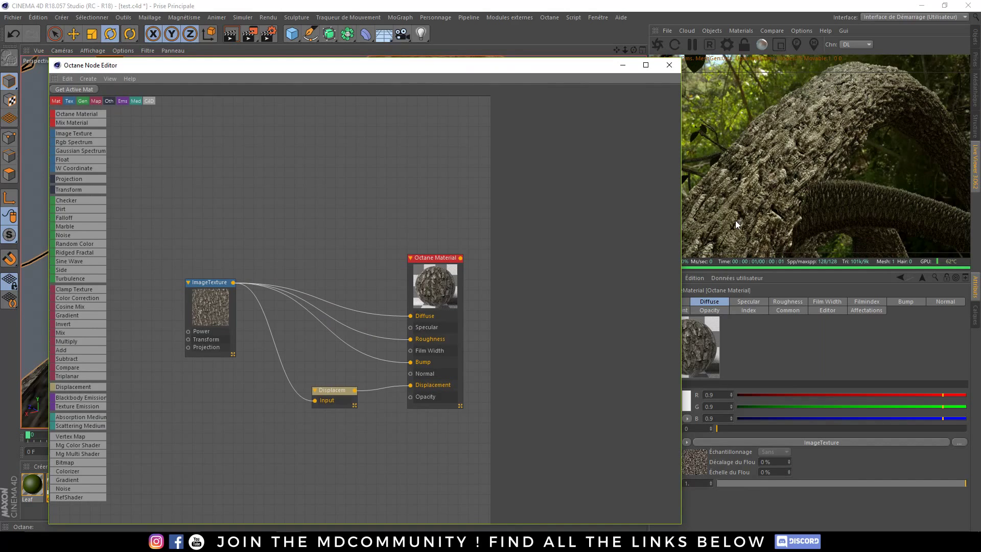
{"action": "left_click", "coordinate": [664, 66]}
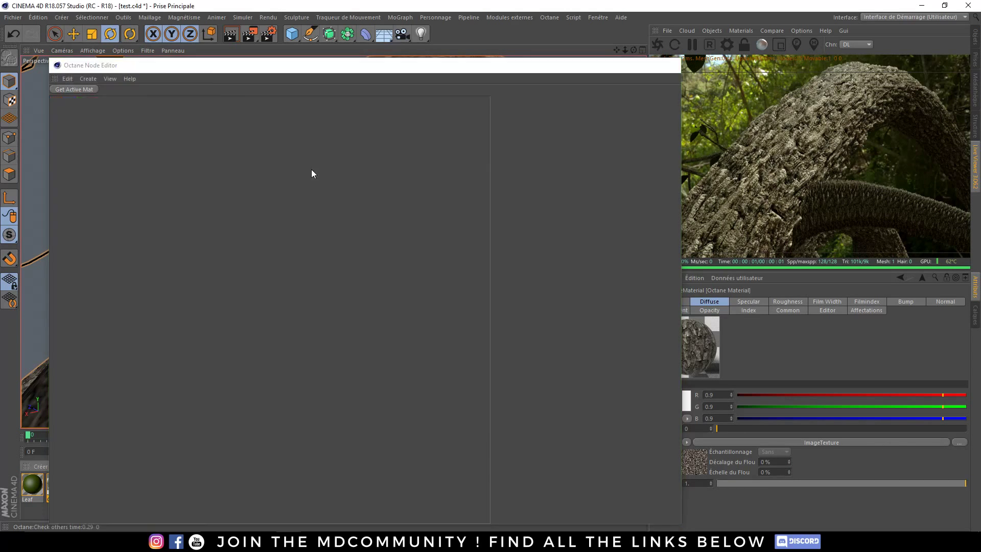
{"action": "left_click", "coordinate": [210, 244]}
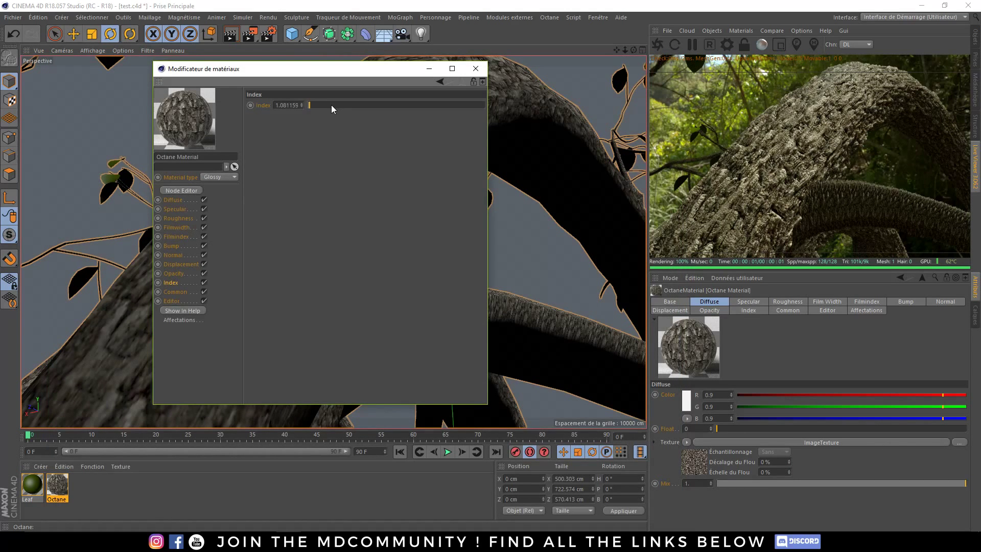
Step: Try the bark material's index at 8 and 1, settle on about 1.12, and close the material editor
{"action": "scroll", "coordinate": [331, 105], "scroll_direction": "up", "scroll_amount": 2}
{"action": "left_click_drag", "start_coordinate": [350, 106], "coordinate": [486, 102]}
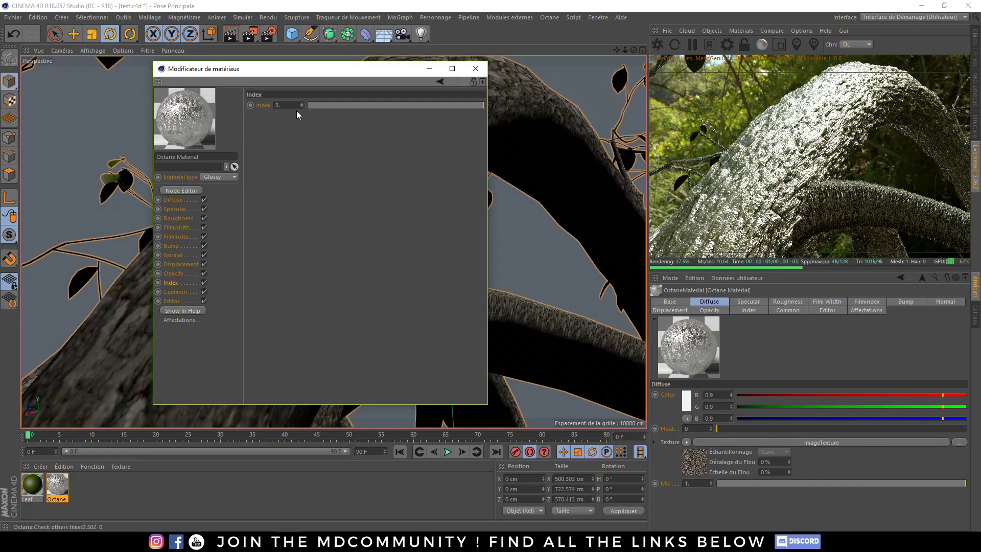
{"action": "left_click_drag", "start_coordinate": [293, 106], "coordinate": [244, 118]}
{"action": "type", "text": "1"}
{"action": "key", "text": "Return"}
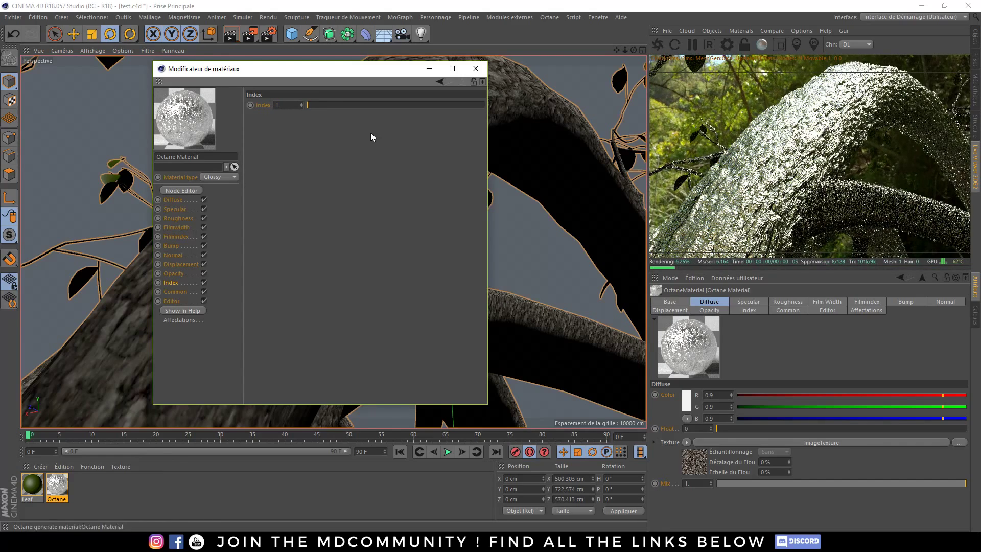
{"action": "left_click_drag", "start_coordinate": [329, 103], "coordinate": [311, 106]}
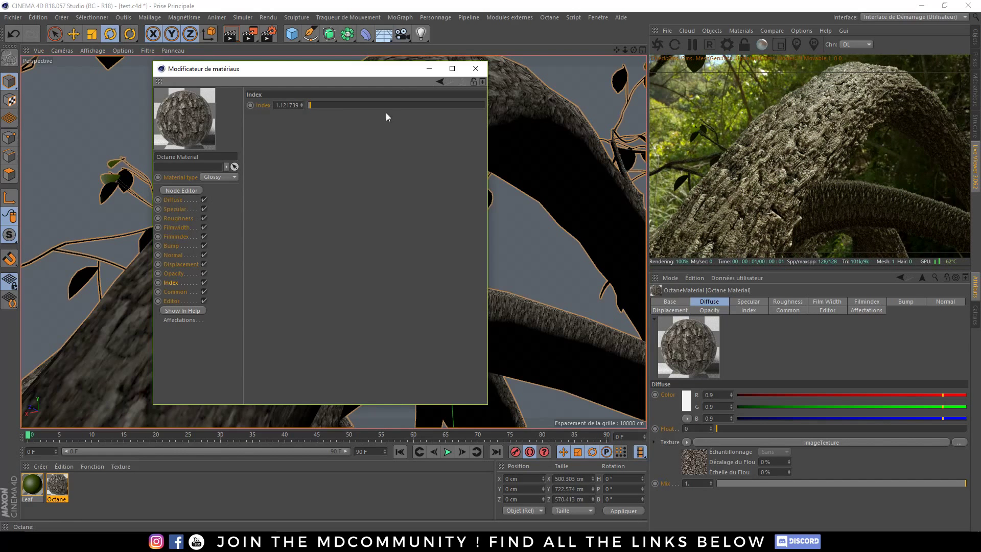
{"action": "left_click", "coordinate": [476, 69]}
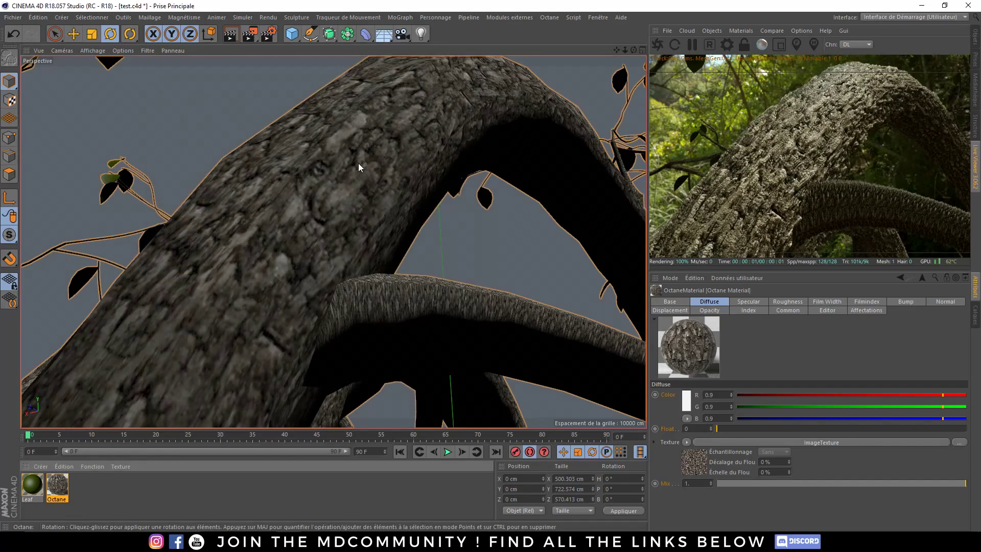
Step: Examine the bark on the trunk up close and on the arching trunks from farther away in the live render
{"action": "right_click_drag", "start_coordinate": [284, 191], "coordinate": [380, 175], "text": "alt"}
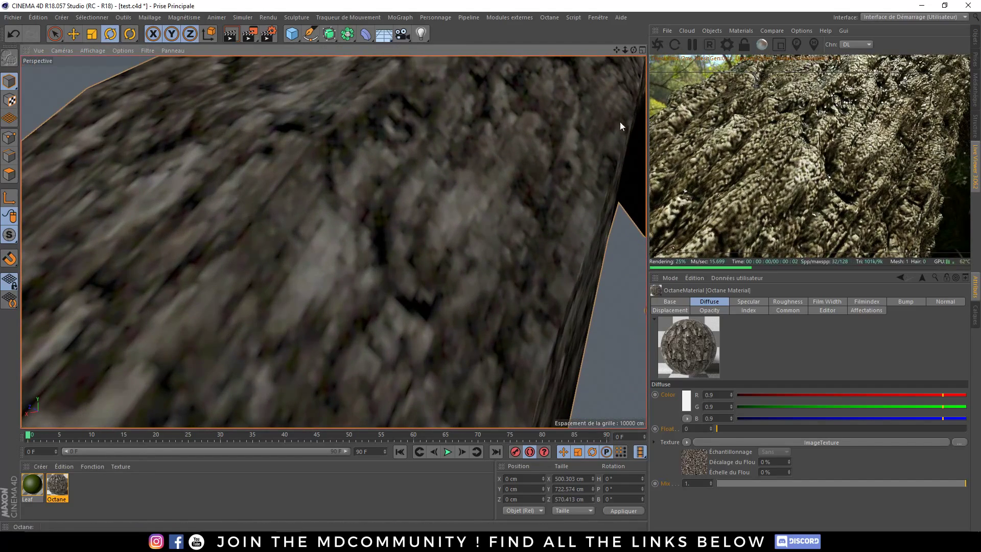
{"action": "right_click_drag", "start_coordinate": [428, 200], "coordinate": [255, 230], "text": "alt"}
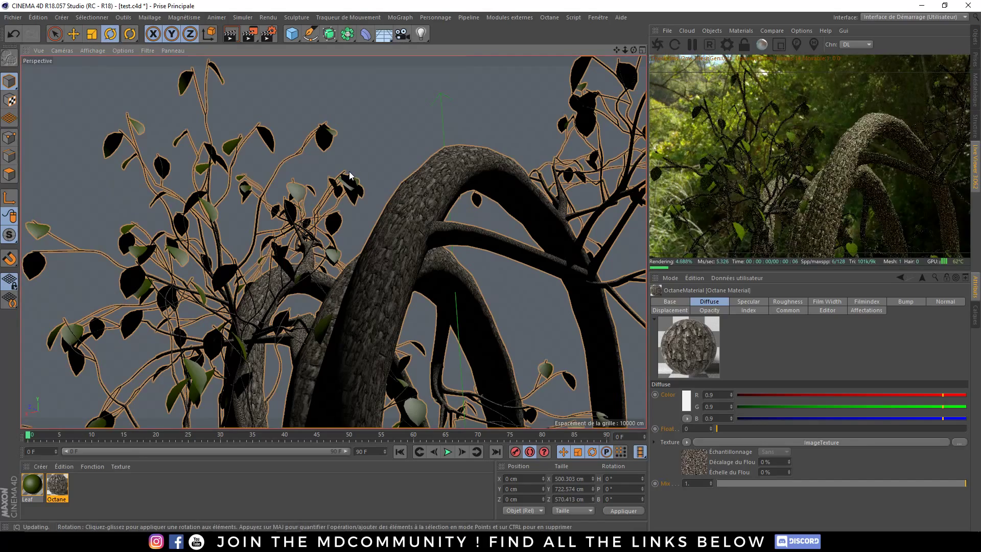
{"action": "left_click_drag", "start_coordinate": [333, 242], "coordinate": [387, 224], "text": "alt"}
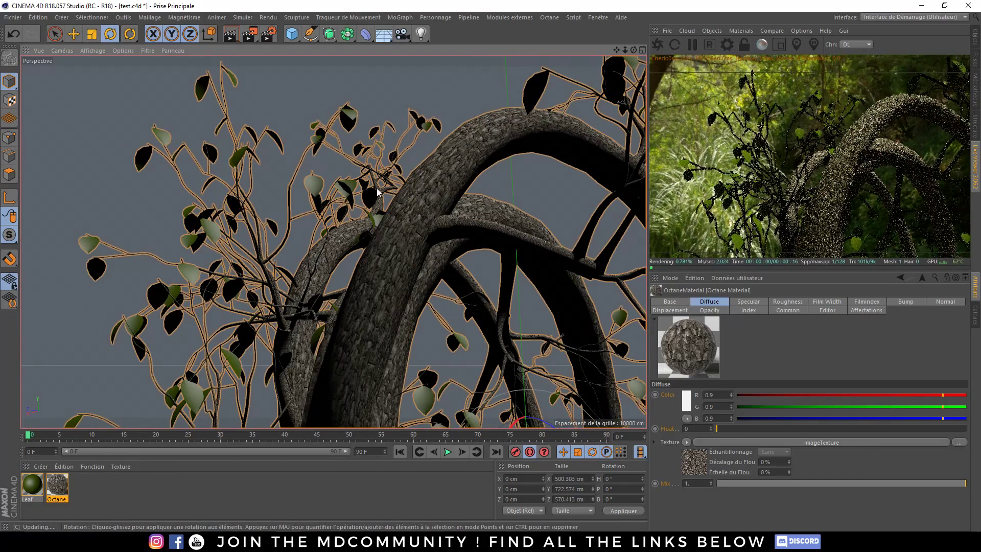
{"action": "middle_click_drag", "start_coordinate": [376, 188], "coordinate": [361, 183], "text": "alt"}
{"action": "left_click_drag", "start_coordinate": [361, 183], "coordinate": [336, 188], "text": "alt"}
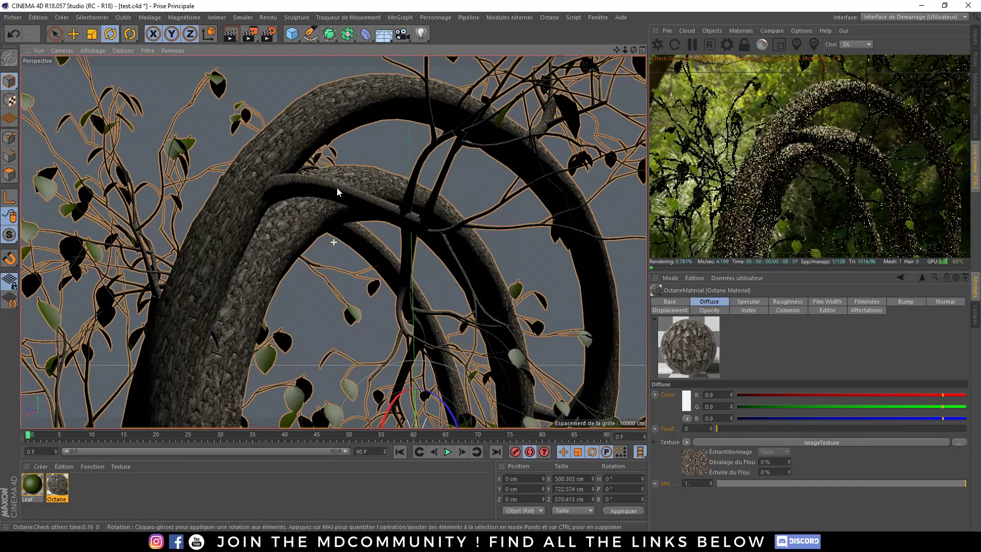
Step: Try another bark image from the Forester textures in the bark material's ImageTexture node, and undo the swap
{"action": "double_click", "coordinate": [57, 485]}
{"action": "left_click", "coordinate": [196, 189]}
{"action": "left_click", "coordinate": [358, 290]}
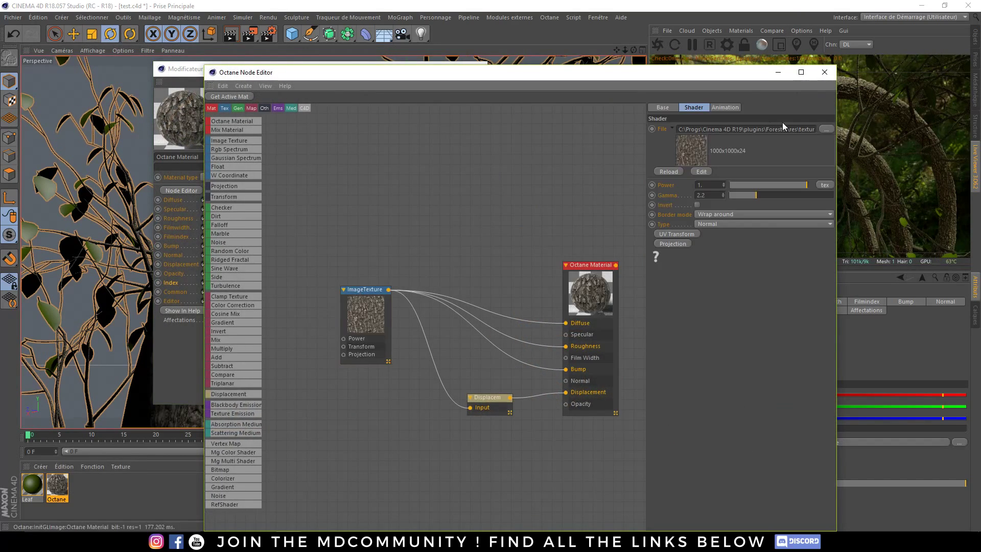
{"action": "left_click", "coordinate": [829, 128]}
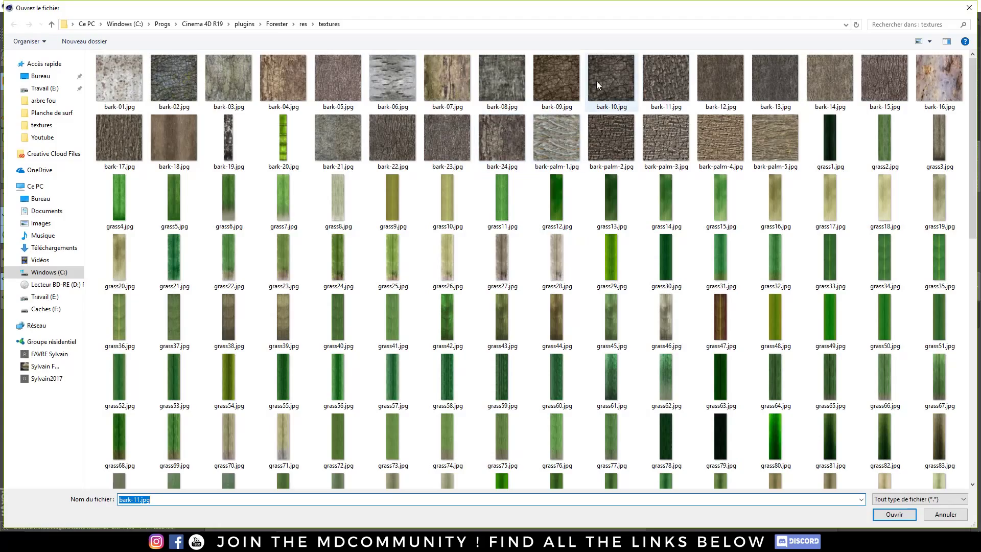
{"action": "double_click", "coordinate": [709, 80]}
{"action": "left_click", "coordinate": [558, 309]}
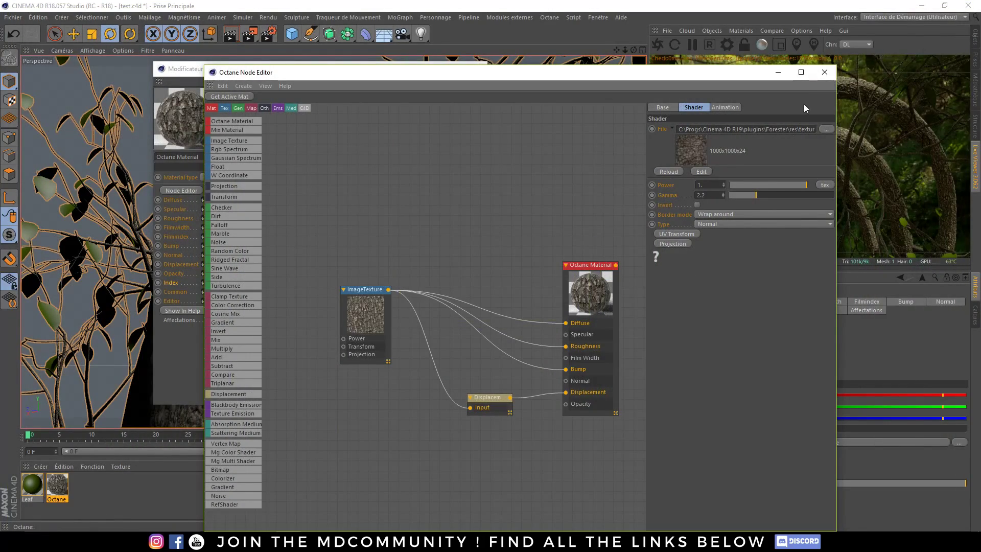
{"action": "left_click", "coordinate": [822, 75]}
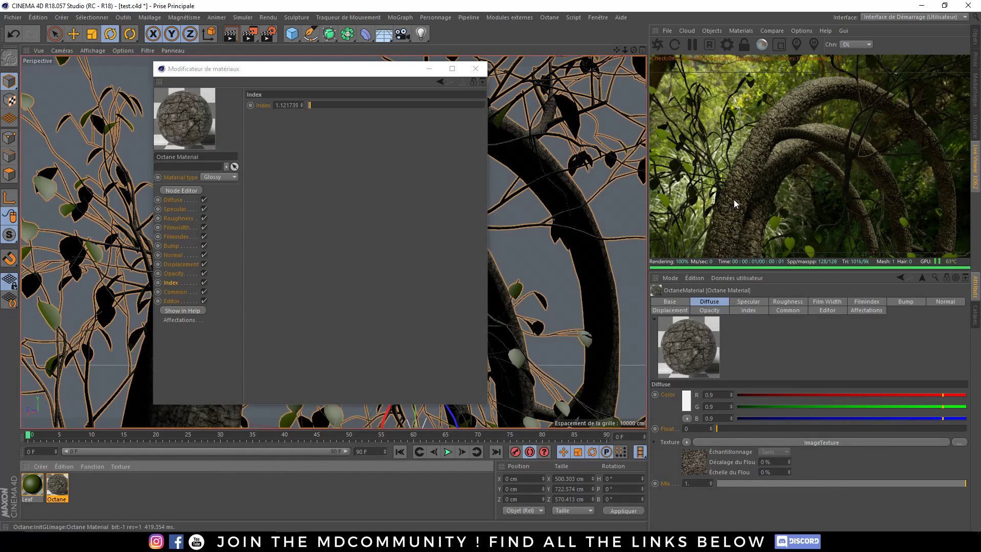
{"action": "key", "text": "ctrl+z"}
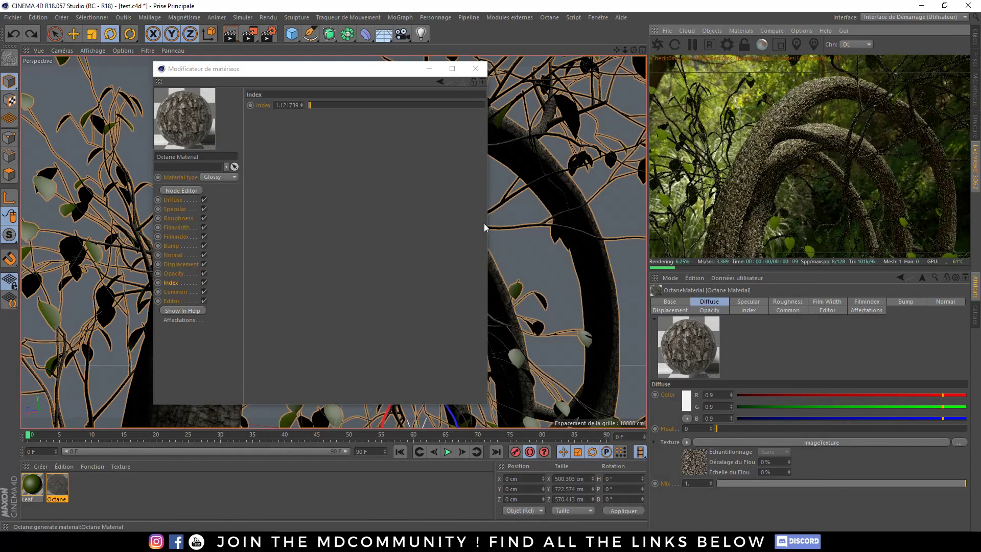
{"action": "left_click", "coordinate": [480, 72]}
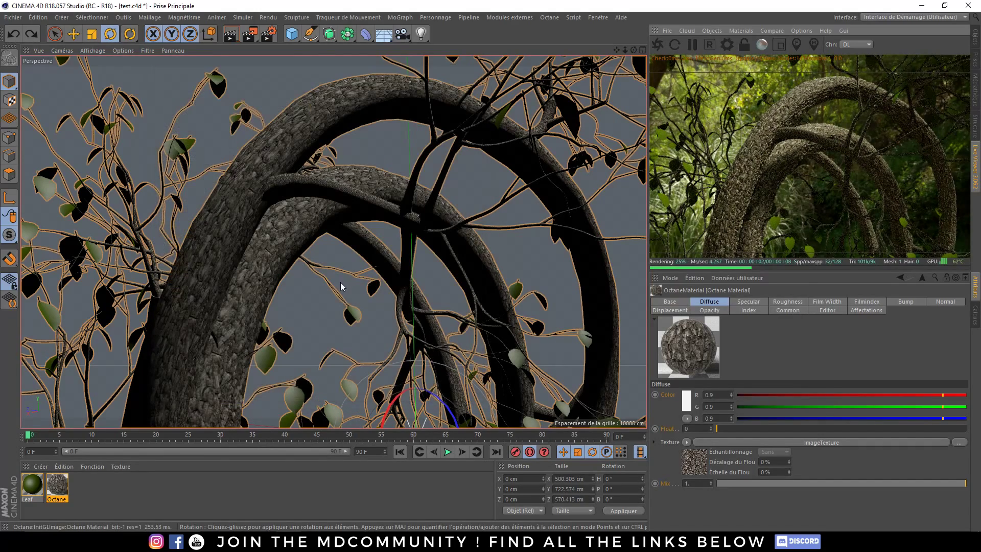
Step: Deselect the bark material, open the Octane LiveDB enlarged, and look through its Organic Vegetation materials
{"action": "middle_click_drag", "start_coordinate": [272, 222], "coordinate": [333, 240], "text": "alt"}
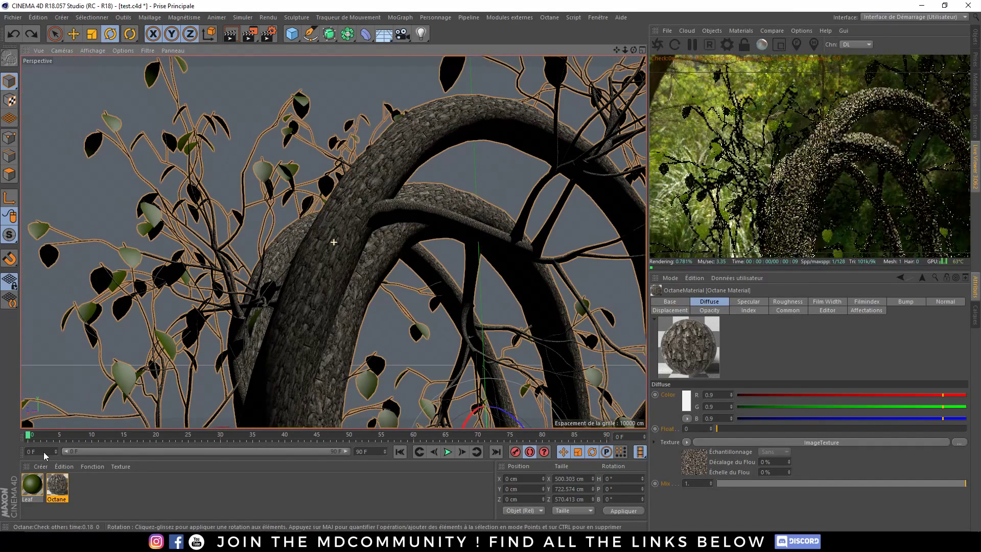
{"action": "left_click_drag", "start_coordinate": [260, 482], "coordinate": [277, 485]}
{"action": "left_click", "coordinate": [277, 486]}
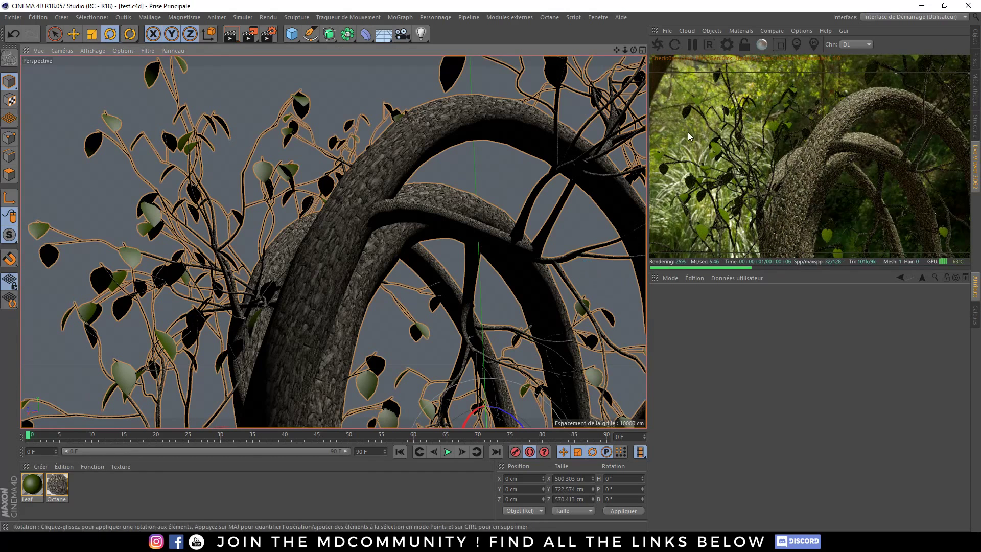
{"action": "left_click", "coordinate": [740, 31]}
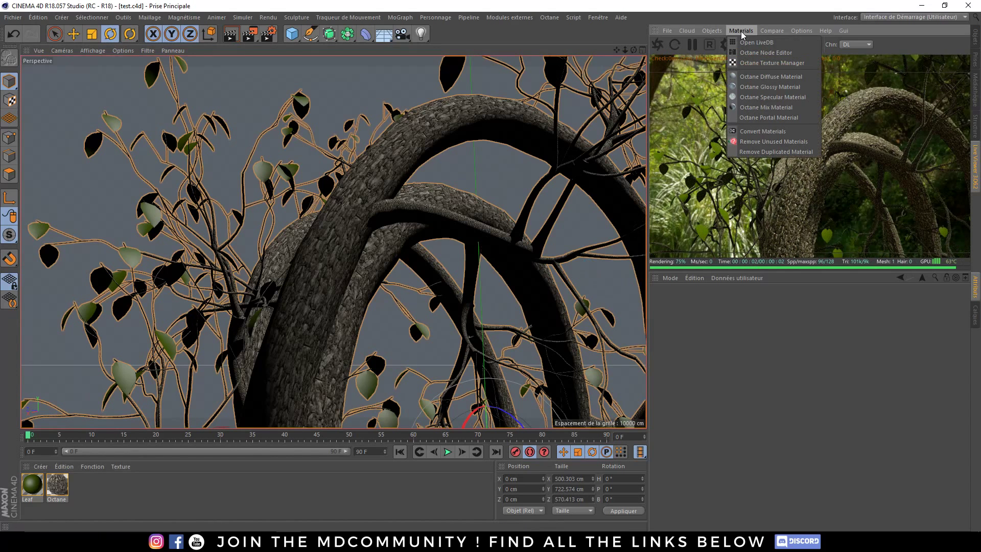
{"action": "left_click", "coordinate": [772, 43]}
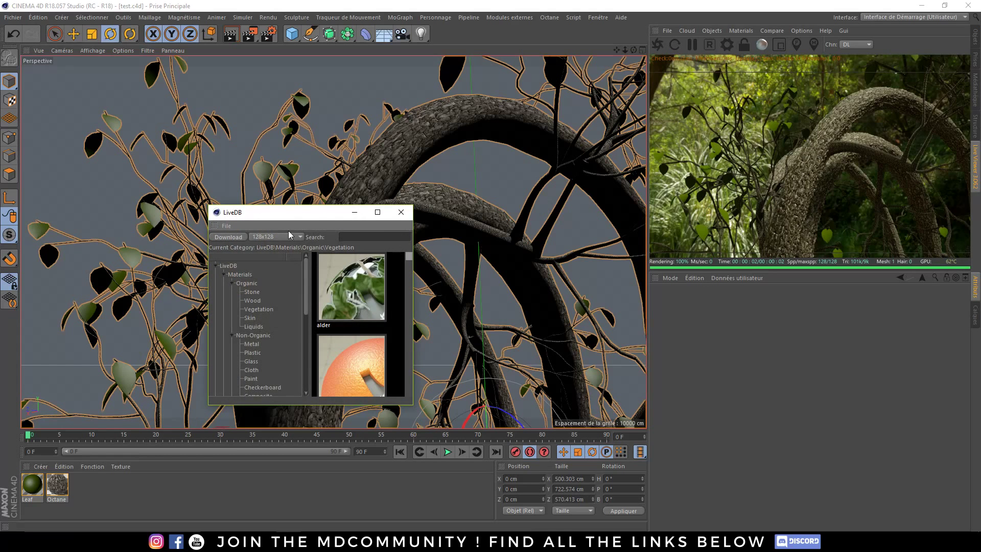
{"action": "left_click", "coordinate": [378, 212]}
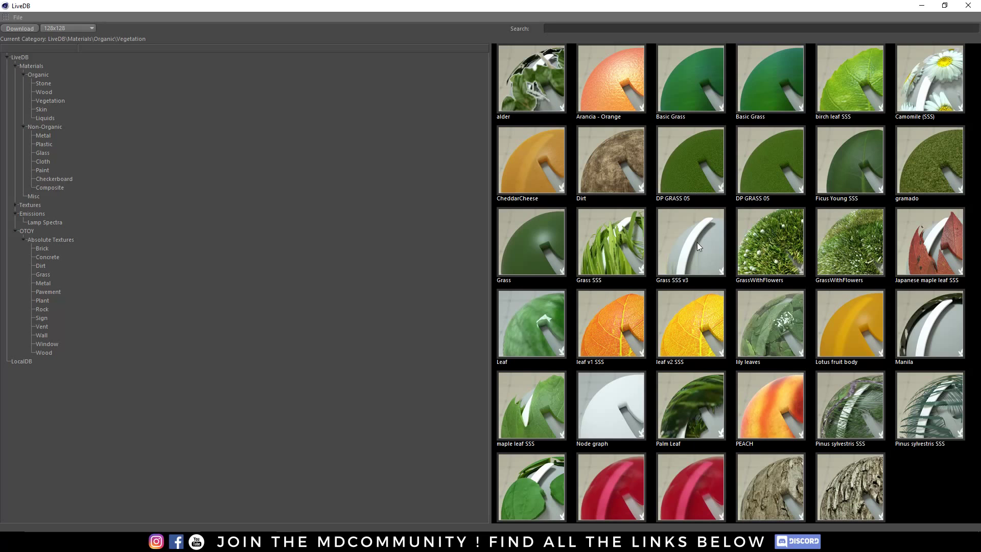
{"action": "scroll", "coordinate": [836, 450], "scroll_direction": "down", "scroll_amount": 3}
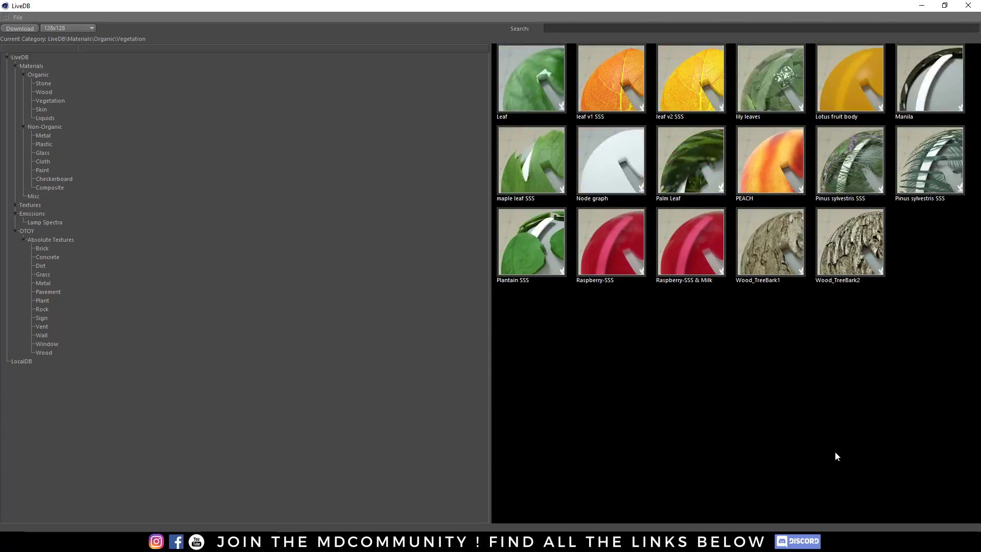
{"action": "scroll", "coordinate": [835, 454], "scroll_direction": "up", "scroll_amount": 3}
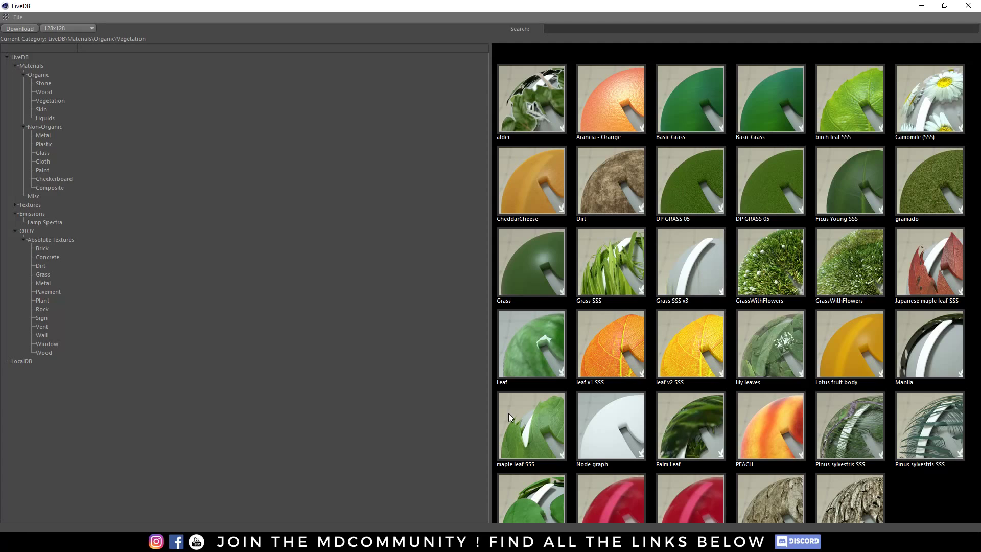
Step: Download the birch leaf SSS material from LiveDB at 128x128 and minimize the library window
{"action": "left_click", "coordinate": [834, 134]}
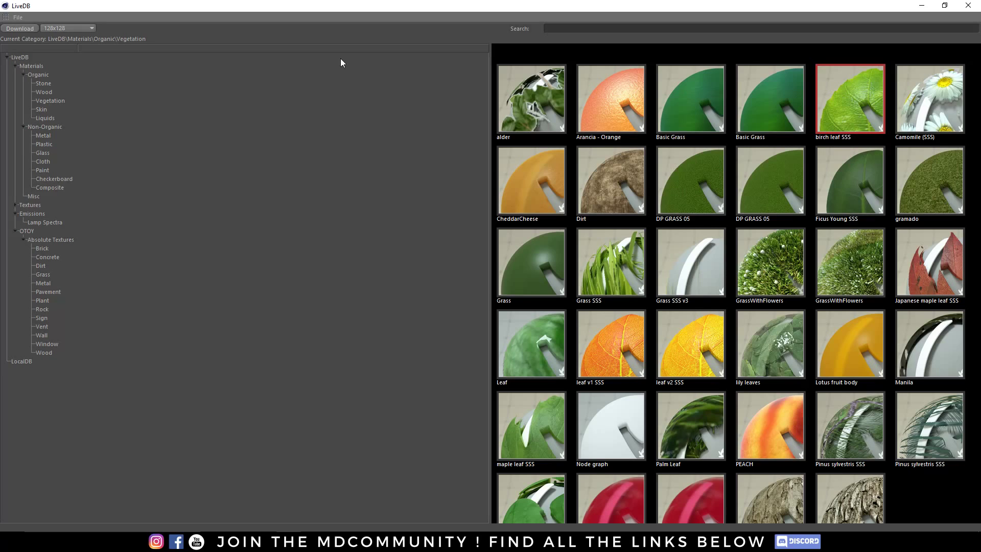
{"action": "left_click", "coordinate": [22, 29]}
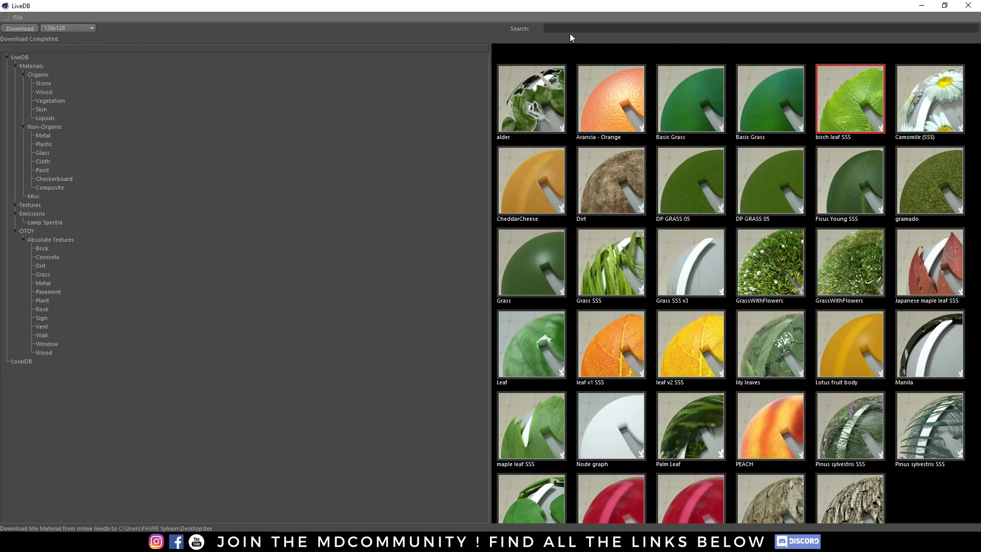
{"action": "left_click", "coordinate": [923, 5]}
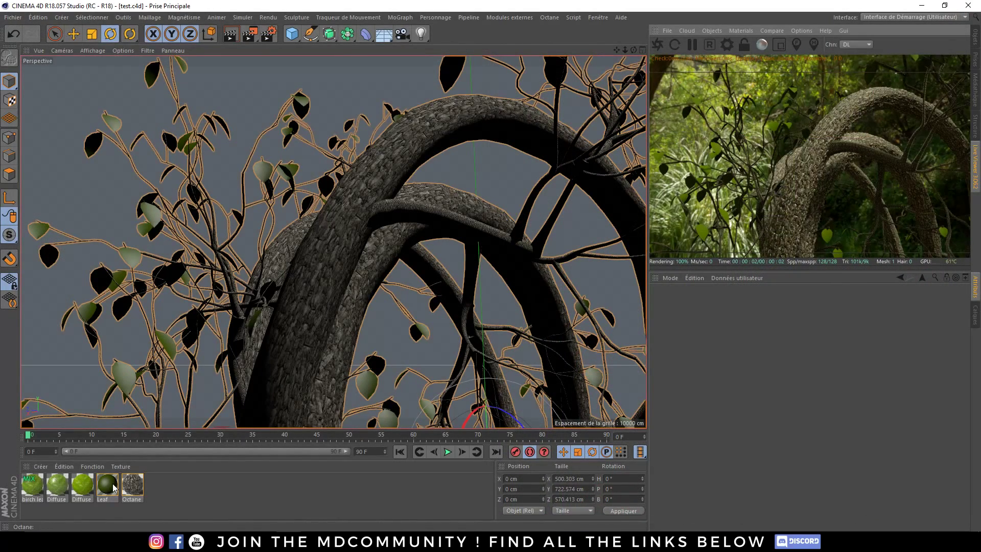
Step: Replace the tree's Leaf material with the downloaded birch leaf SSS mix material
{"action": "left_click_drag", "start_coordinate": [113, 488], "coordinate": [31, 484]}
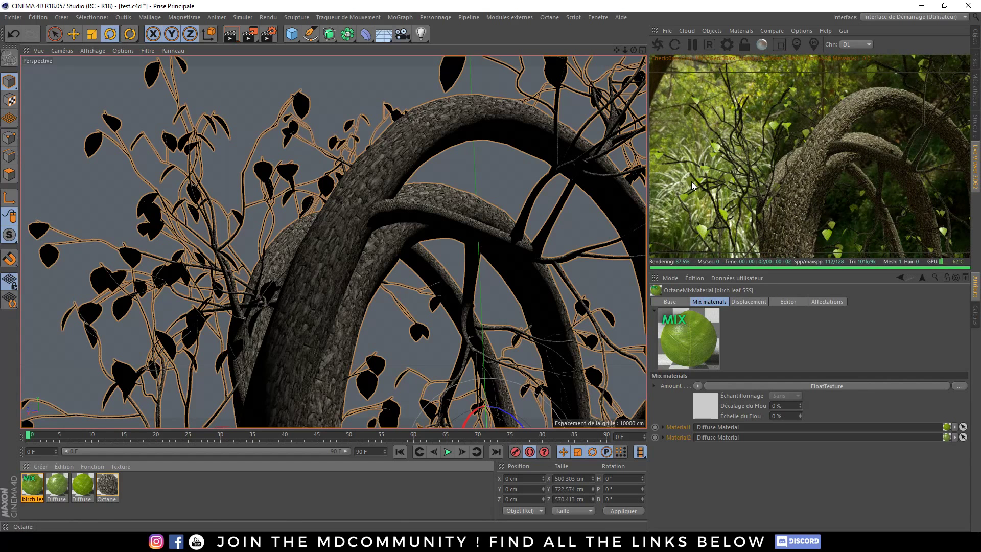
{"action": "key", "text": "ctrl+z"}
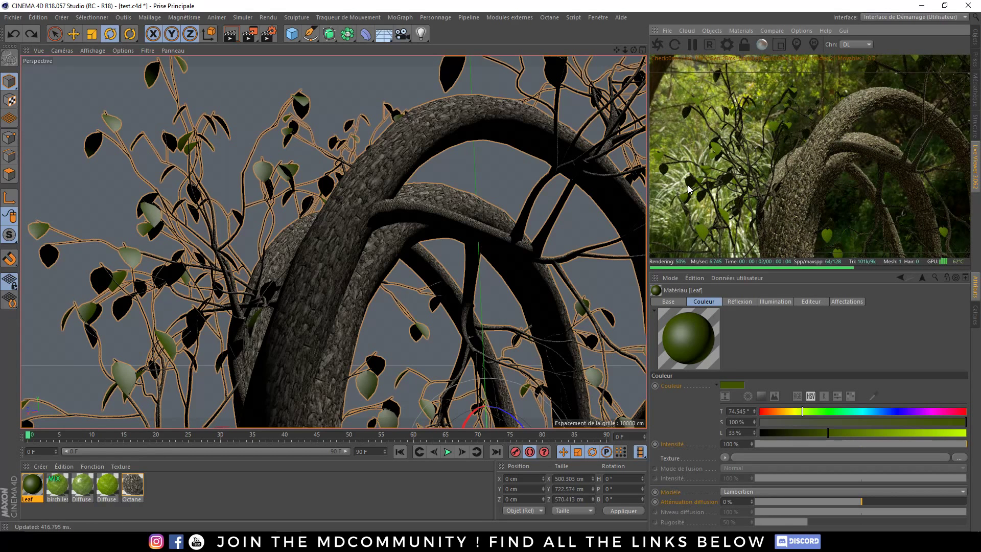
{"action": "left_click_drag", "start_coordinate": [54, 485], "coordinate": [34, 483]}
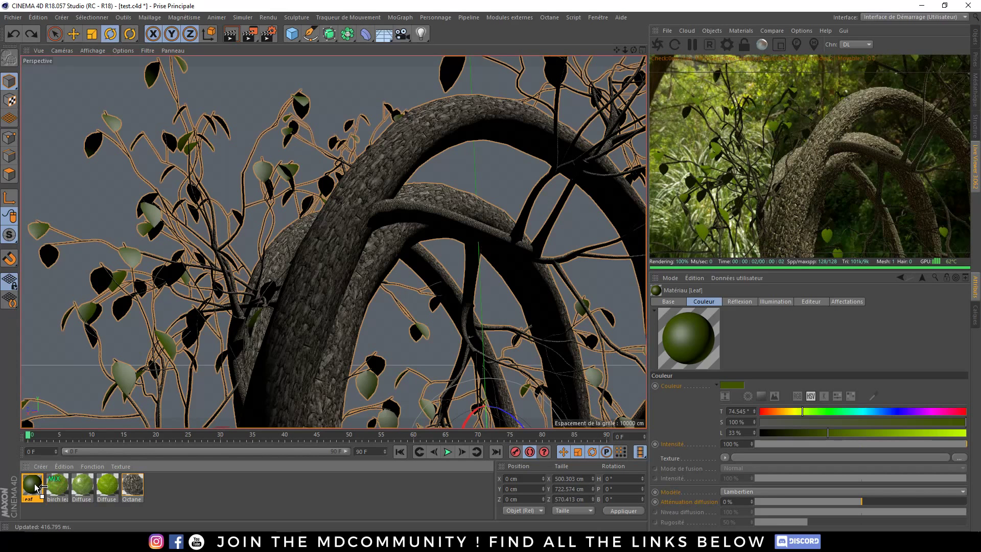
{"action": "key", "text": "Delete"}
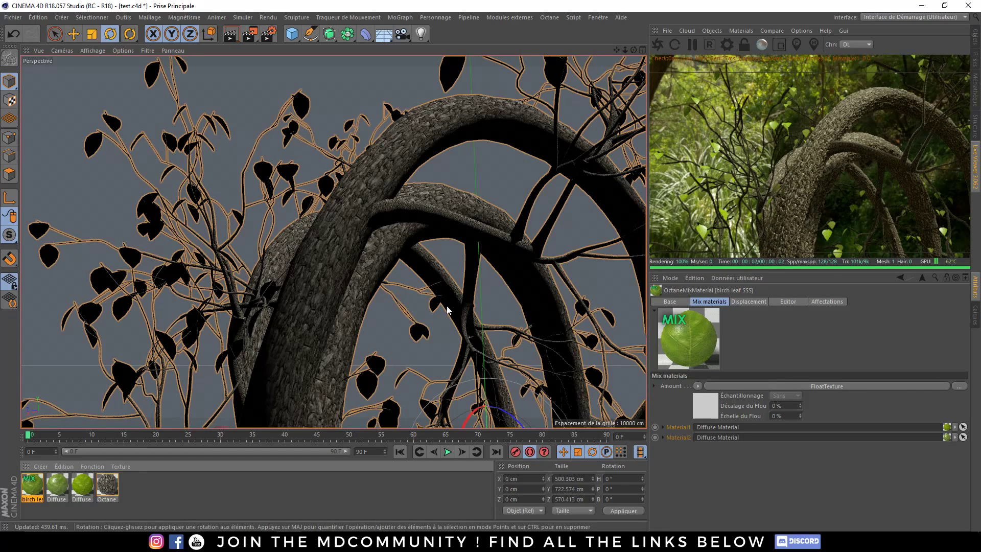
Step: Open the birch leaf SSS material in the Octane Node Editor and inspect its leaf image textures
{"action": "double_click", "coordinate": [35, 489]}
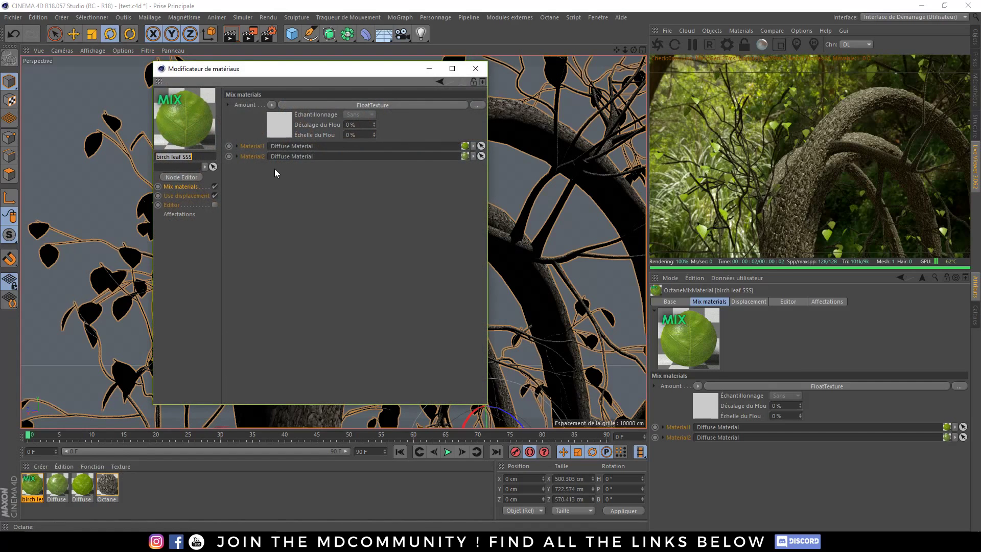
{"action": "left_click", "coordinate": [180, 177]}
{"action": "left_click_drag", "start_coordinate": [423, 72], "coordinate": [275, 53]}
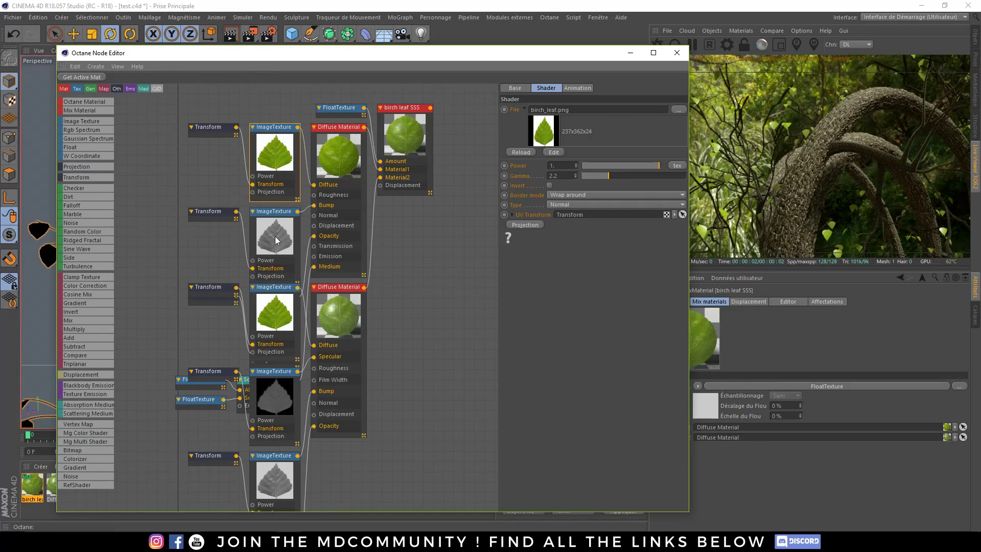
{"action": "left_click", "coordinate": [275, 237]}
{"action": "left_click", "coordinate": [447, 259]}
Step: Look through the Forester textures folder for the leaf, grass, petal and bark images, and close the folder
{"action": "left_click", "coordinate": [295, 541]}
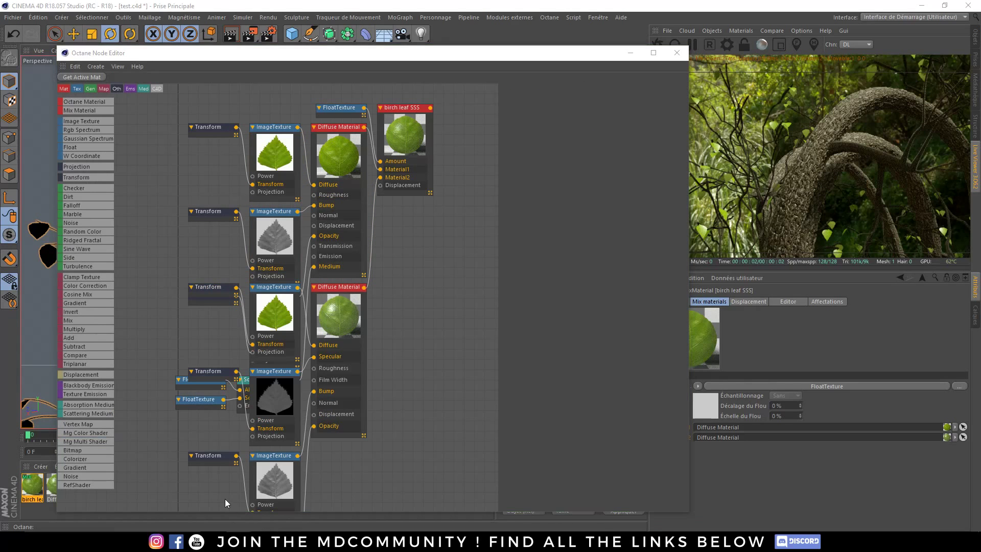
{"action": "right_click", "coordinate": [235, 541]}
{"action": "left_click", "coordinate": [423, 407]}
{"action": "left_click", "coordinate": [238, 541]}
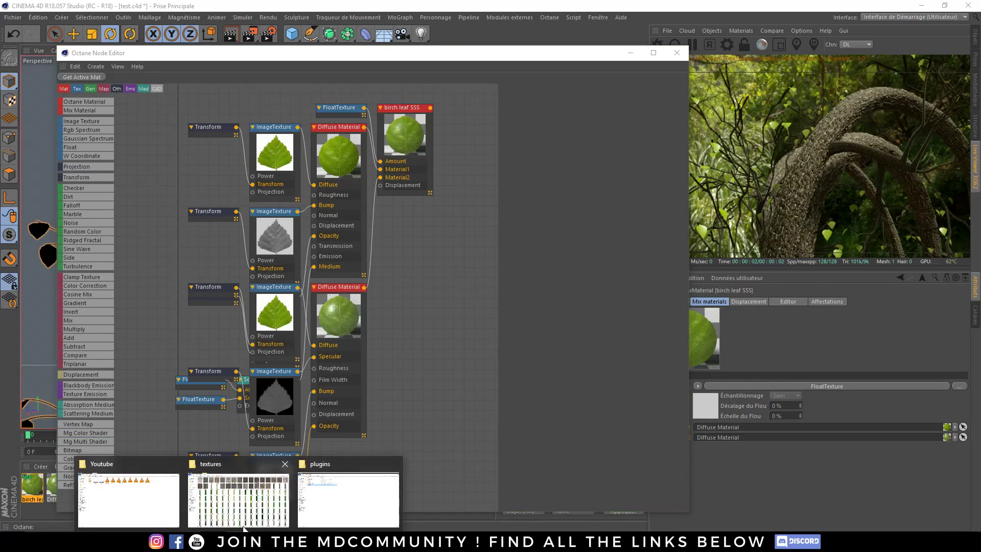
{"action": "left_click", "coordinate": [246, 491]}
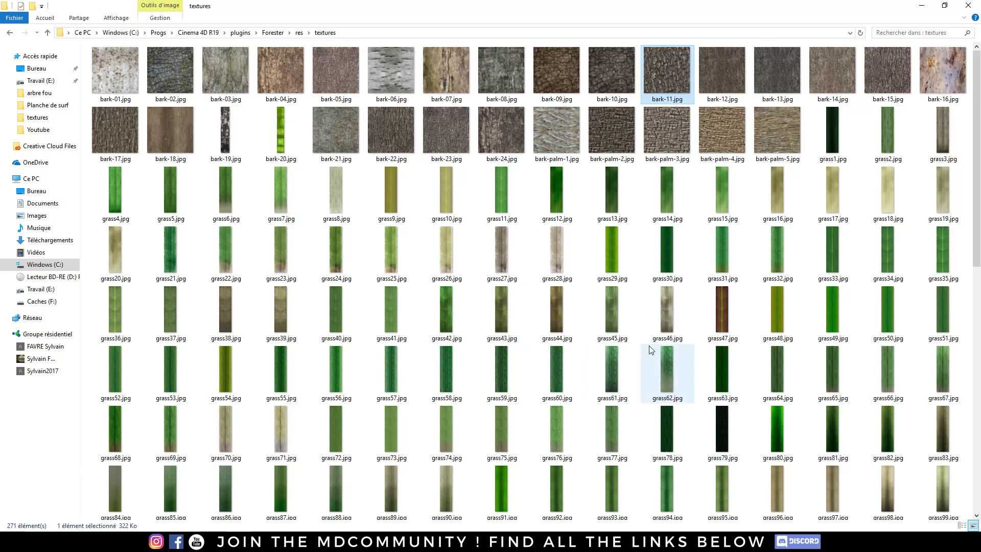
{"action": "scroll", "coordinate": [664, 368], "scroll_direction": "down", "scroll_amount": 5}
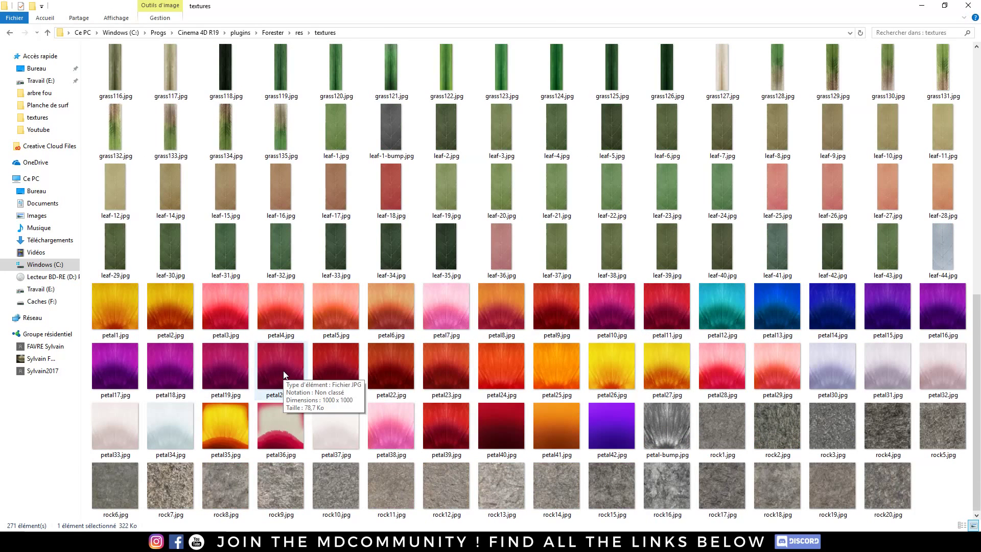
{"action": "scroll", "coordinate": [735, 388], "scroll_direction": "up", "scroll_amount": 5}
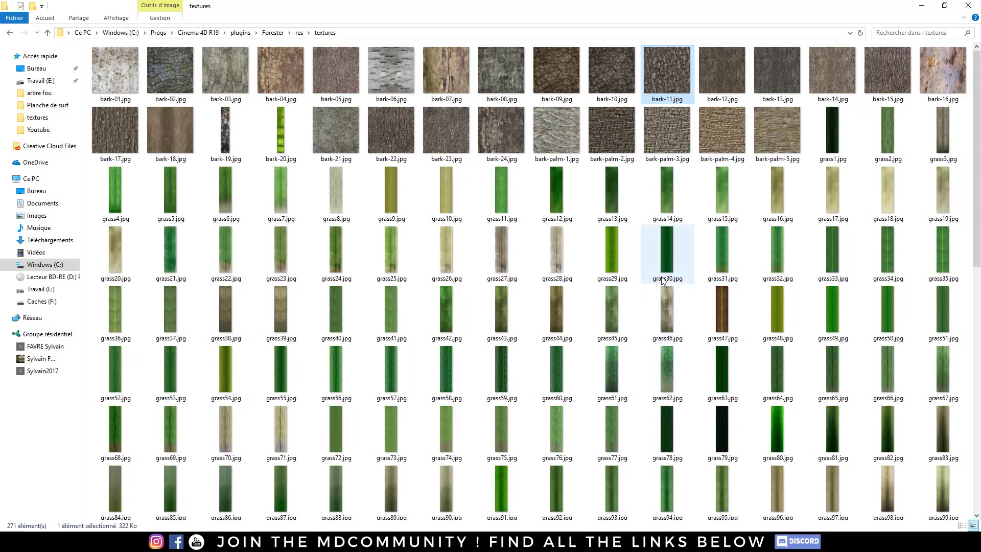
{"action": "scroll", "coordinate": [340, 320], "scroll_direction": "down", "scroll_amount": 5}
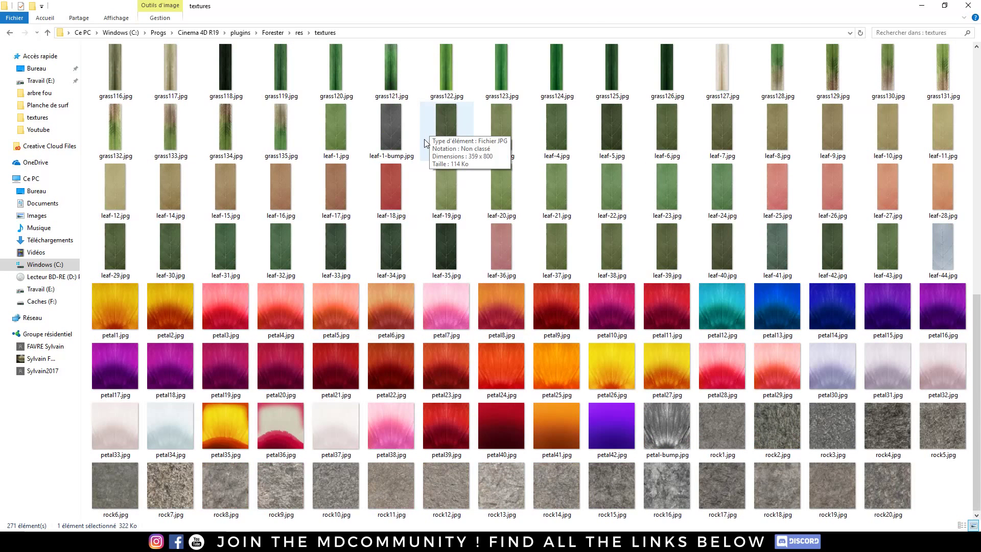
{"action": "scroll", "coordinate": [489, 133], "scroll_direction": "up", "scroll_amount": 5}
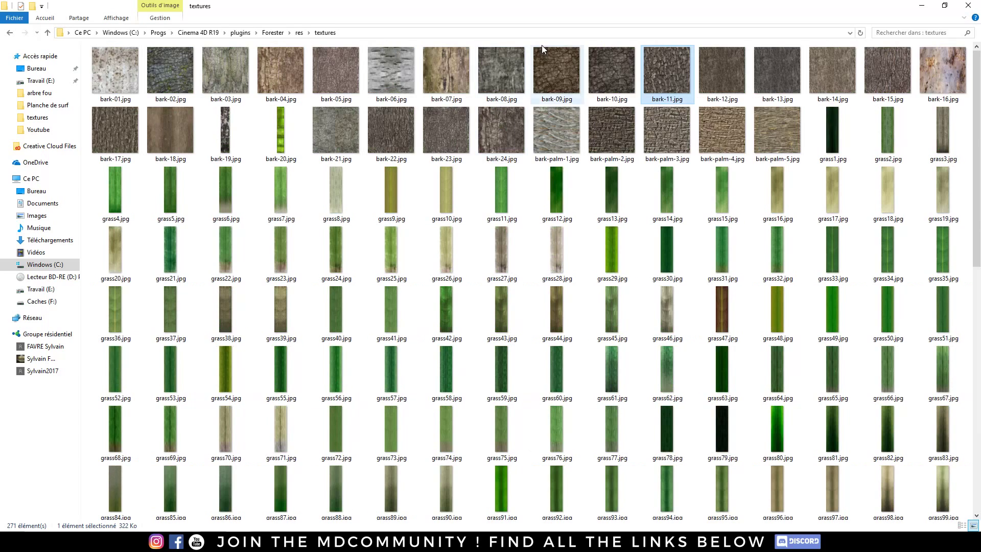
{"action": "left_click", "coordinate": [969, 6]}
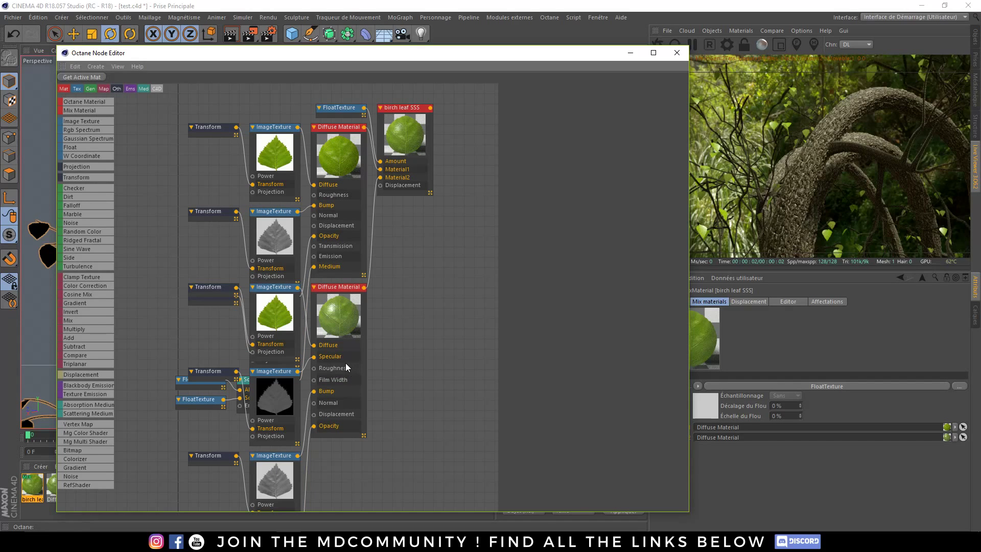
Step: Move the second Diffuse Material and the Scattering Medium nodes clear of the others, and set the scattering density to 0.0001
{"action": "left_click_drag", "start_coordinate": [337, 304], "coordinate": [460, 328]}
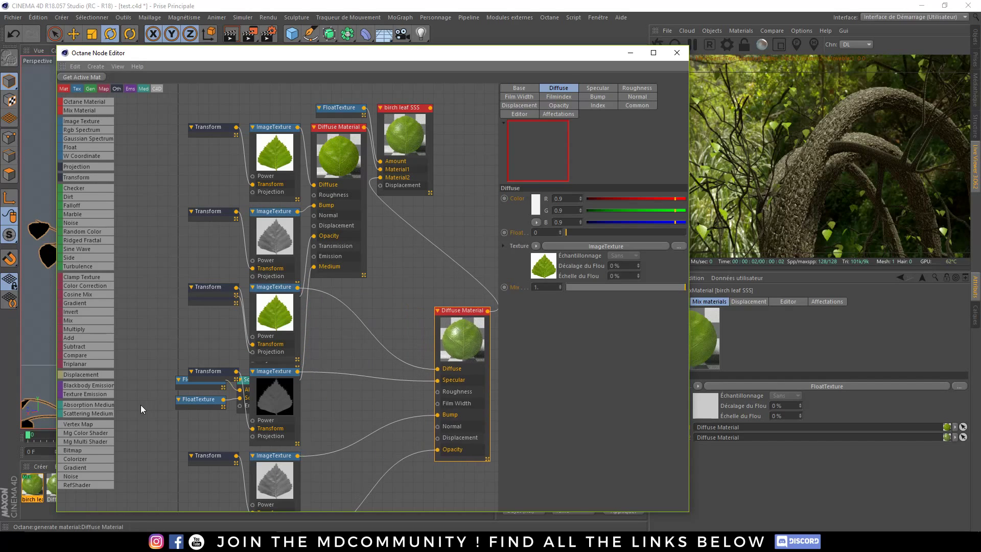
{"action": "left_click_drag", "start_coordinate": [246, 380], "coordinate": [168, 264]}
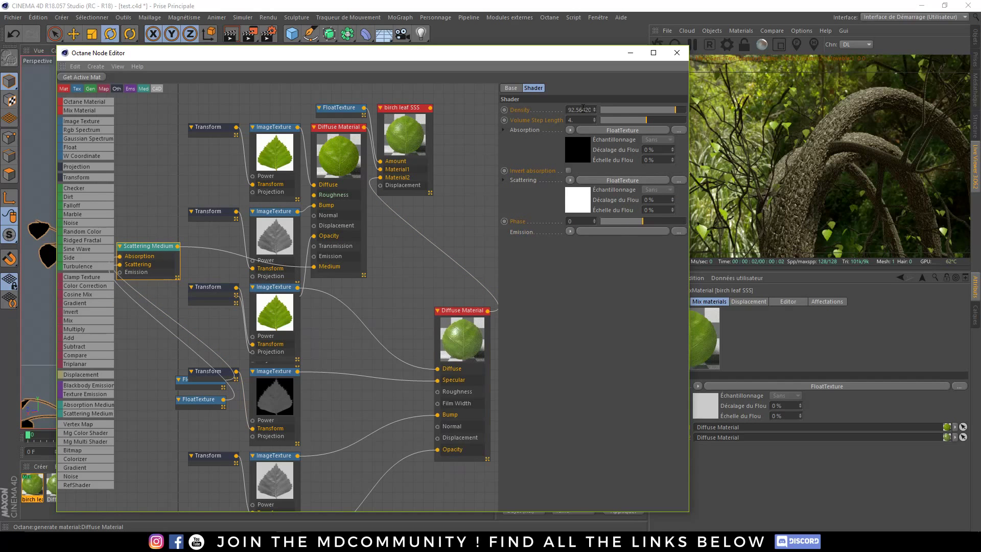
{"action": "left_click_drag", "start_coordinate": [648, 108], "coordinate": [602, 110]}
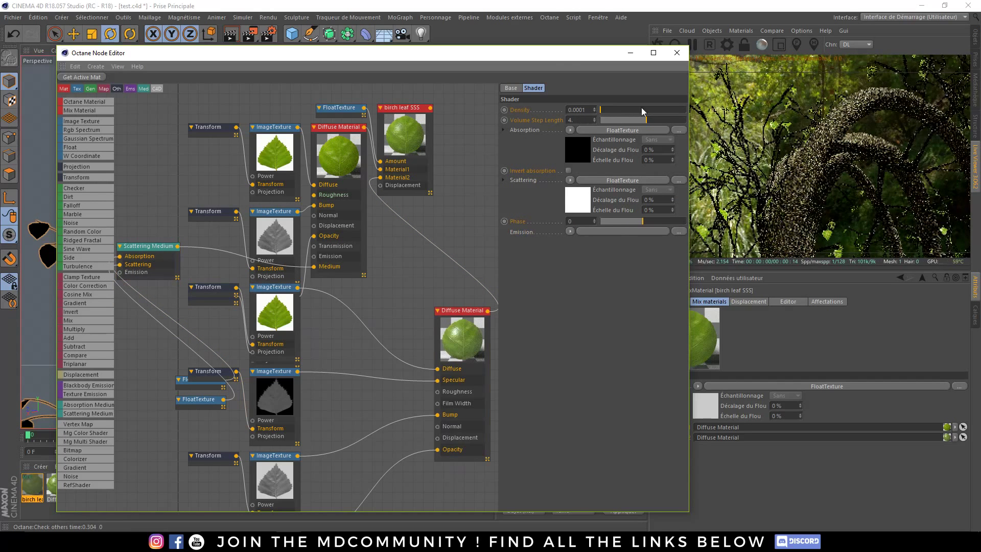
Step: Move the node editor off the live render and define a small render region over the leaves beside the trunk
{"action": "left_click_drag", "start_coordinate": [561, 54], "coordinate": [508, 54]}
{"action": "left_click", "coordinate": [779, 45]}
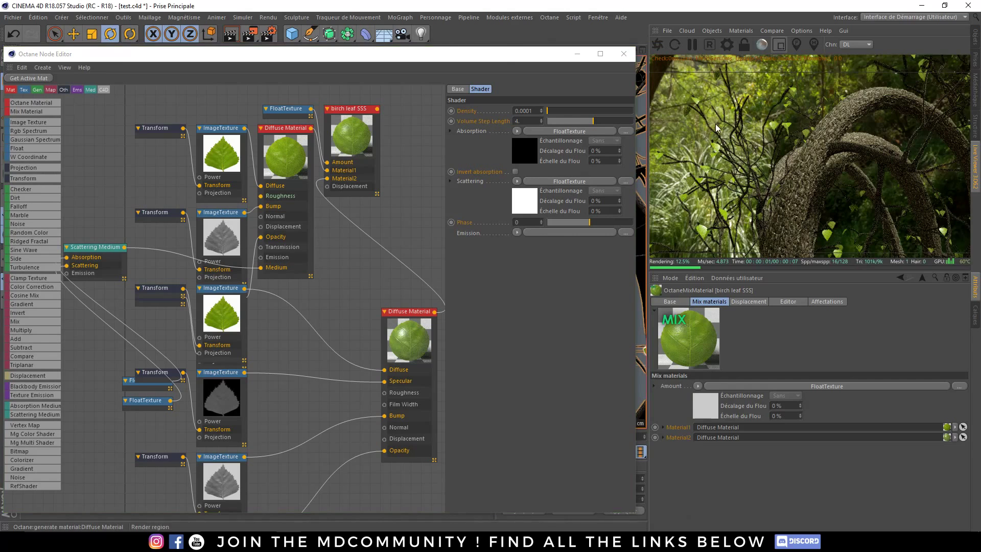
{"action": "left_click_drag", "start_coordinate": [682, 105], "coordinate": [697, 119]}
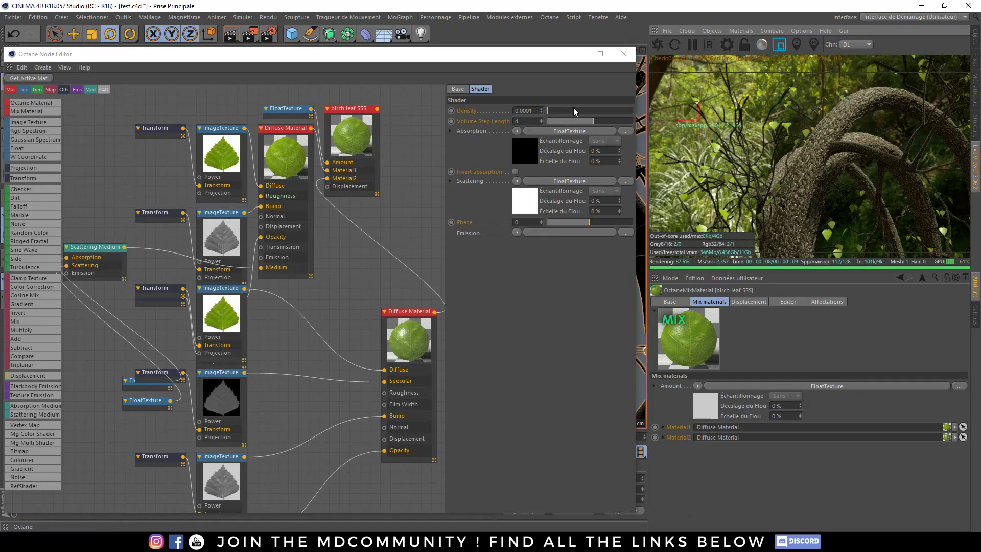
Step: Set the Scattering Medium's density to 0.001237 and volume step length to about 6.36, and close both material editors
{"action": "left_click_drag", "start_coordinate": [573, 108], "coordinate": [523, 115]}
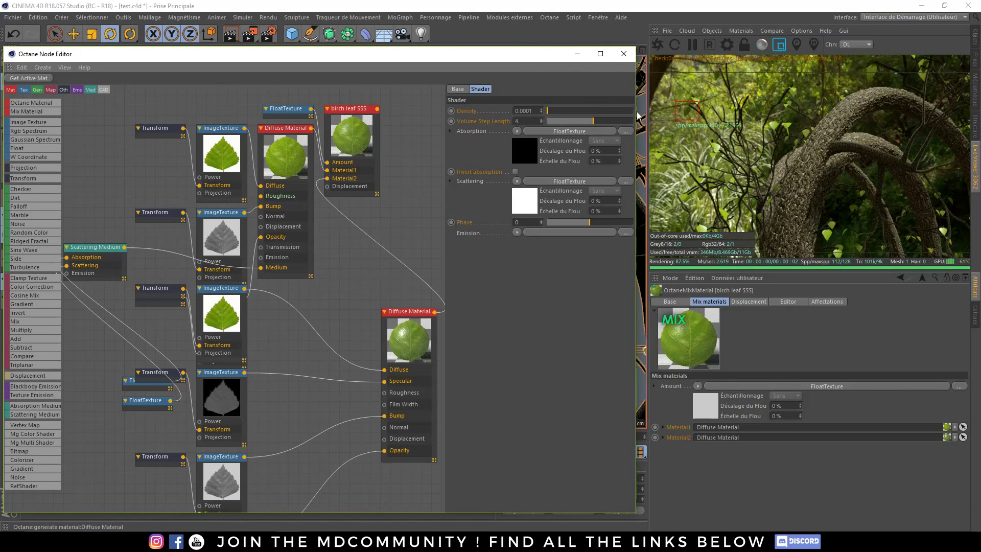
{"action": "left_click_drag", "start_coordinate": [620, 111], "coordinate": [596, 121]}
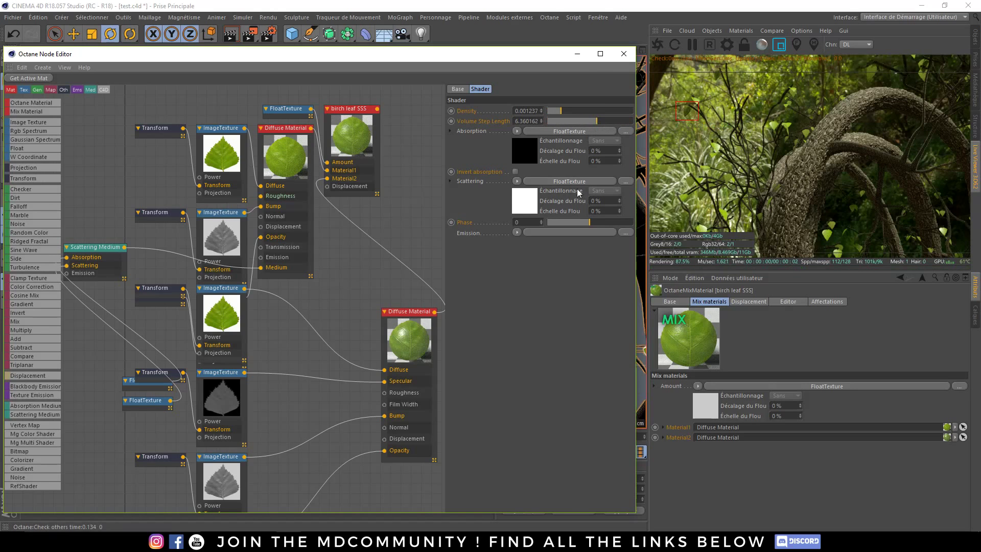
{"action": "left_click", "coordinate": [624, 54]}
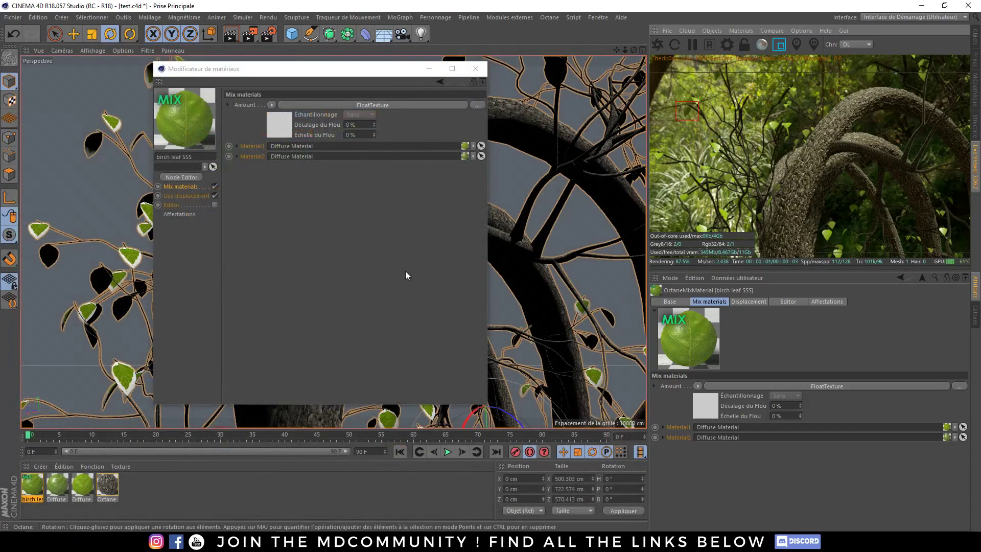
{"action": "left_click", "coordinate": [482, 71]}
Step: Turn off the render region and view the full rings of trunks with the birch leaves in the live render
{"action": "right_click_drag", "start_coordinate": [459, 250], "coordinate": [464, 207], "text": "alt"}
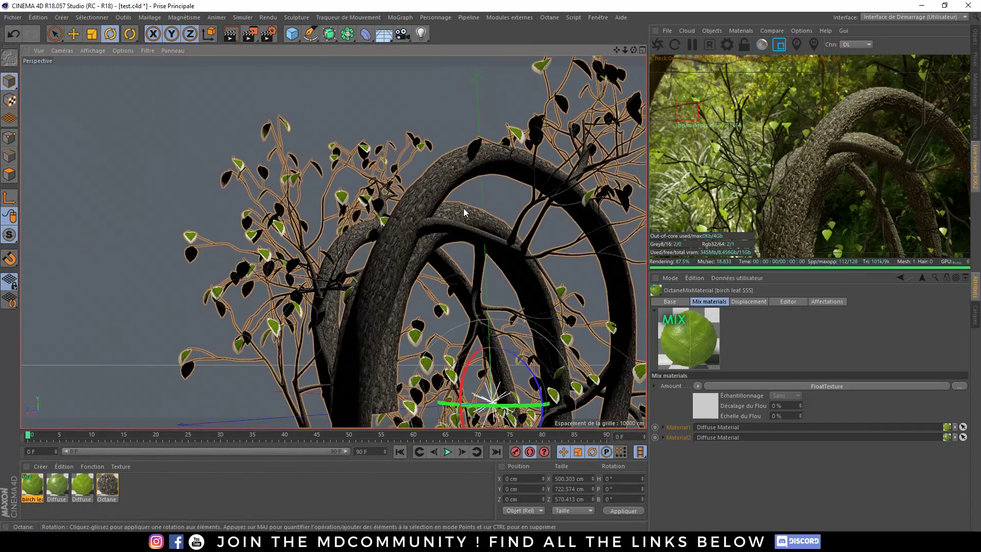
{"action": "middle_click_drag", "start_coordinate": [464, 207], "coordinate": [411, 182], "text": "alt"}
{"action": "left_click", "coordinate": [778, 45]}
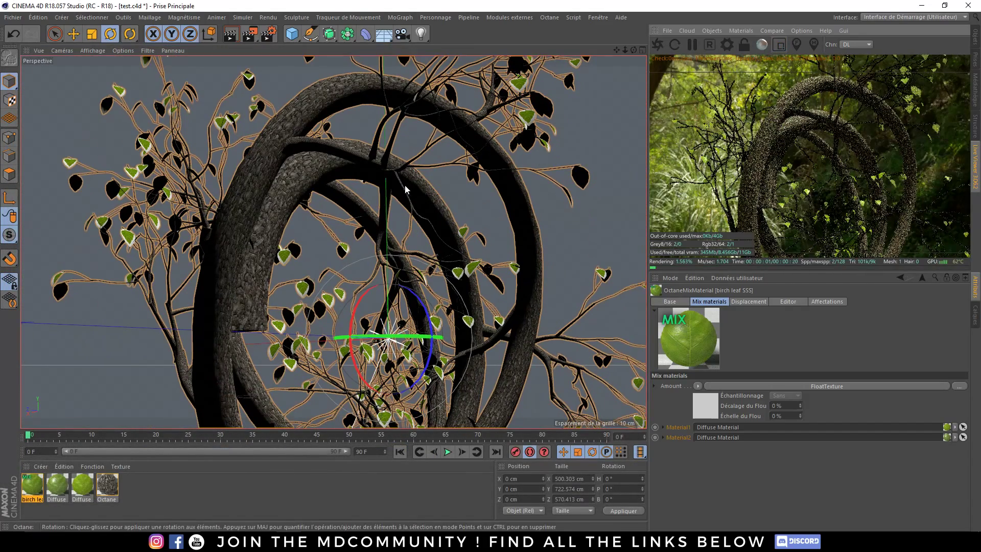
{"action": "left_click_drag", "start_coordinate": [395, 184], "coordinate": [362, 199], "text": "alt"}
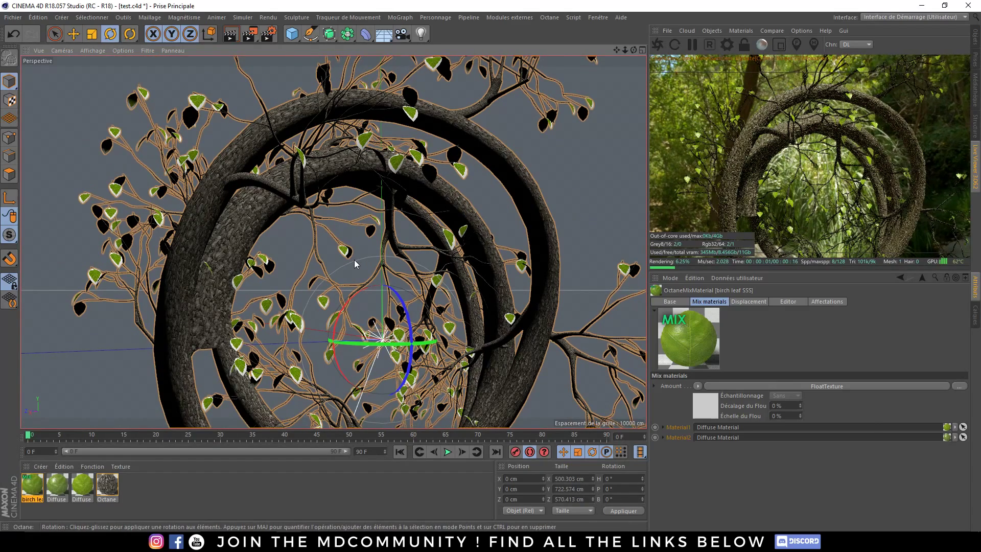
Step: Switch to the Facebook group in the browser and show the video of the finished tree and balls full screen
{"action": "key", "text": "alt+Tab"}
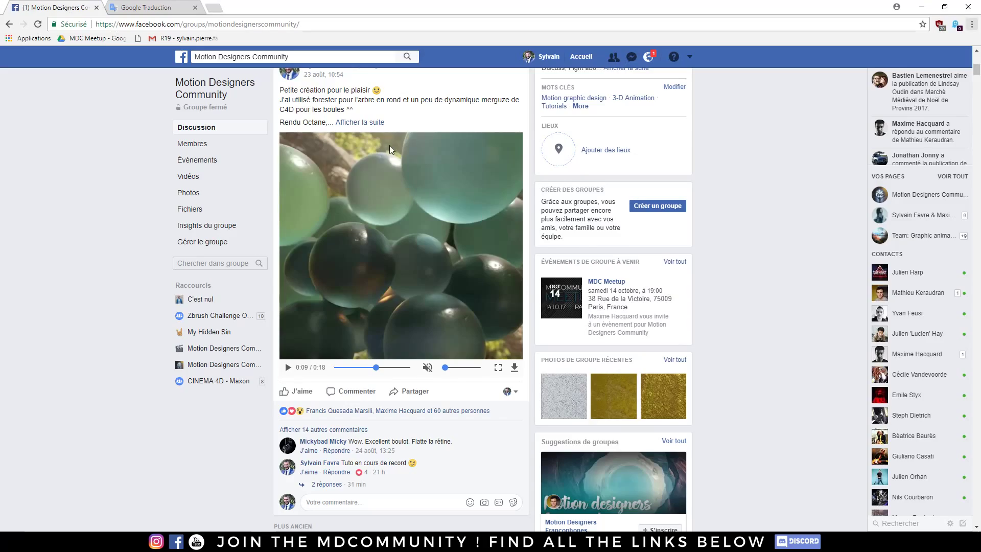
{"action": "left_click", "coordinate": [498, 368]}
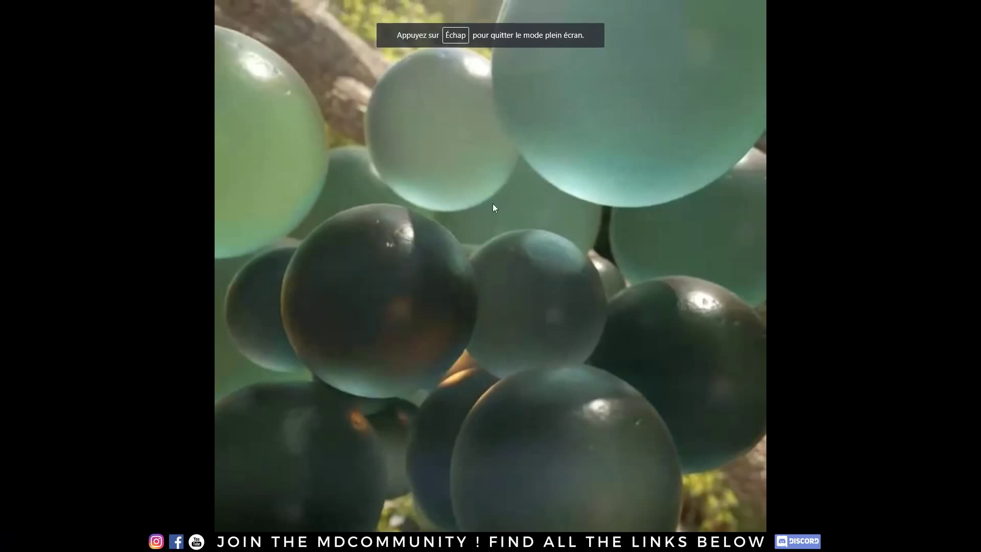